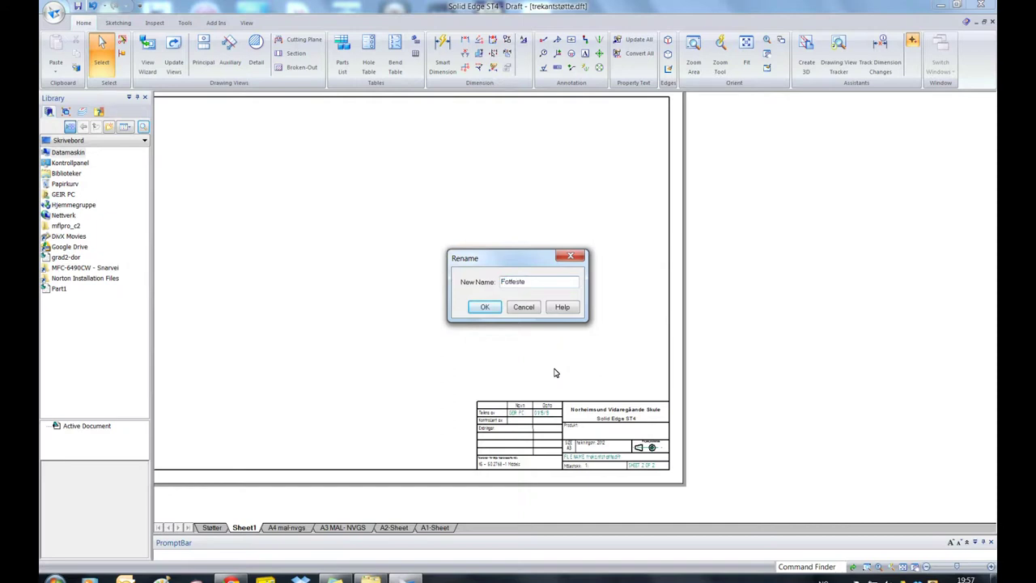
# - Rename the new drawing sheet as Fotfeste and check it against the Støtter sheet
pyautogui.click(485, 307)
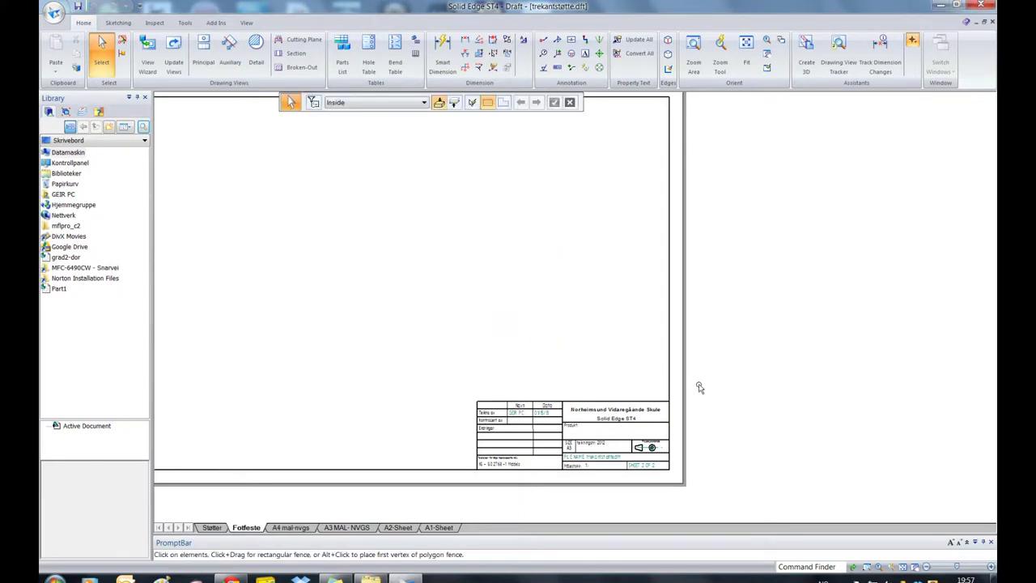
pyautogui.scroll(5, 699, 388)
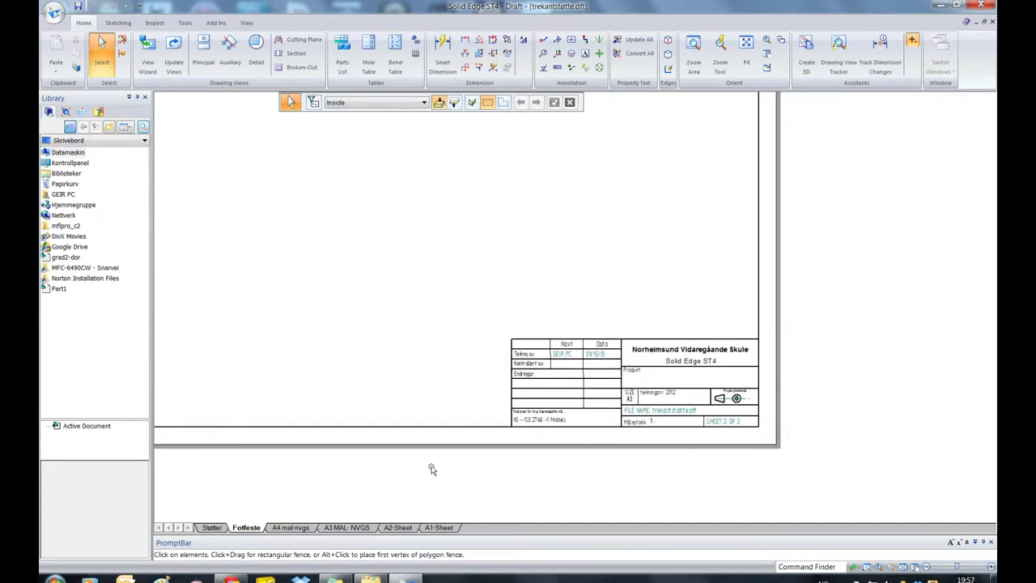
pyautogui.click(212, 526)
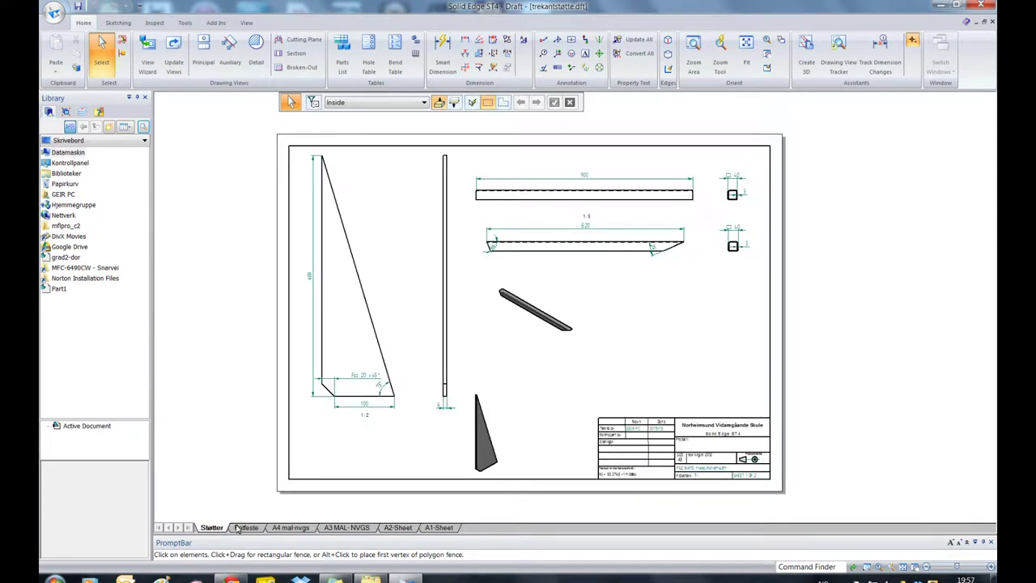
pyautogui.click(246, 527)
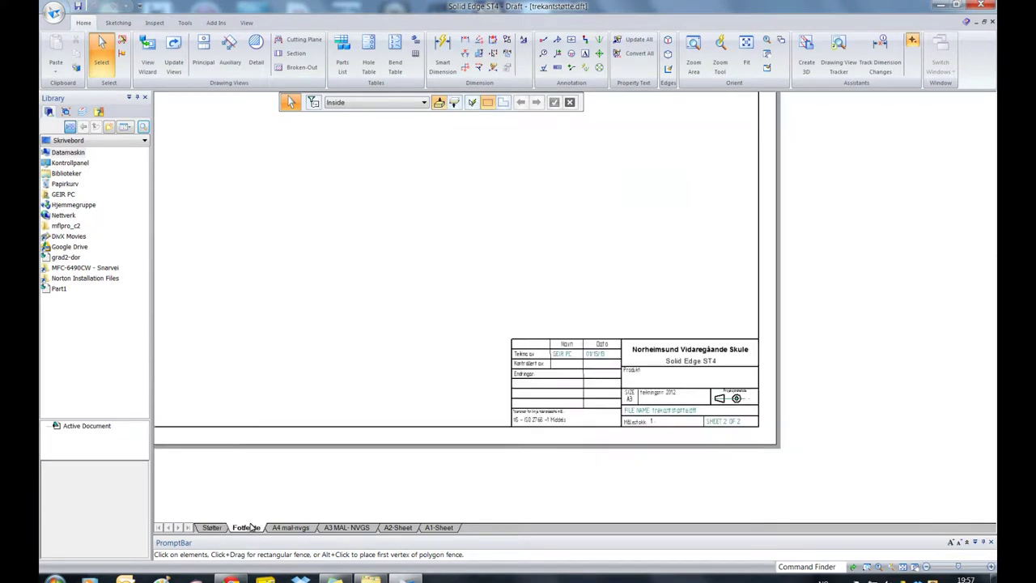
pyautogui.scroll(4, 340, 504)
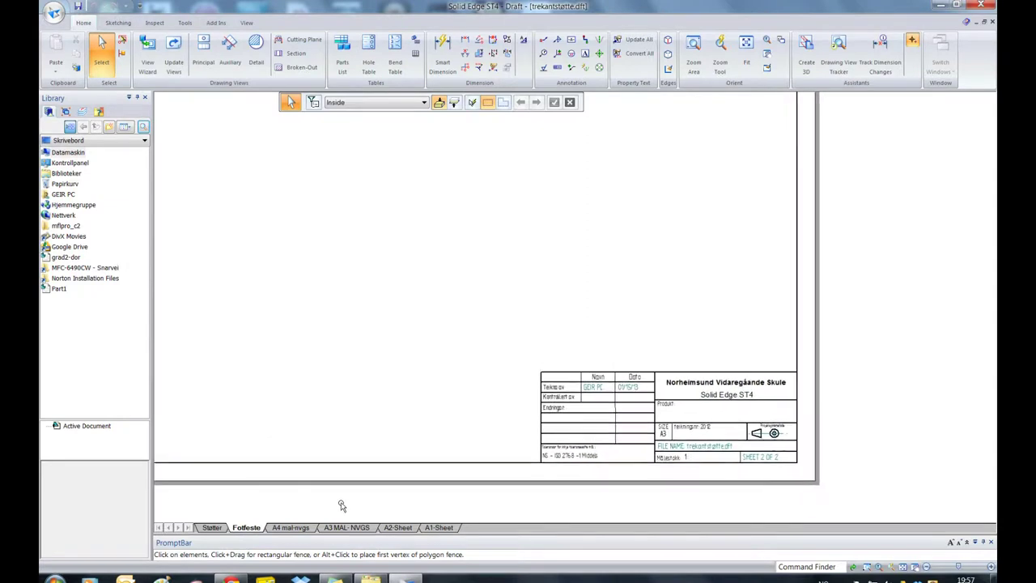
pyautogui.scroll(2, 341, 502)
pyautogui.hotkey('ctrl', 'f')
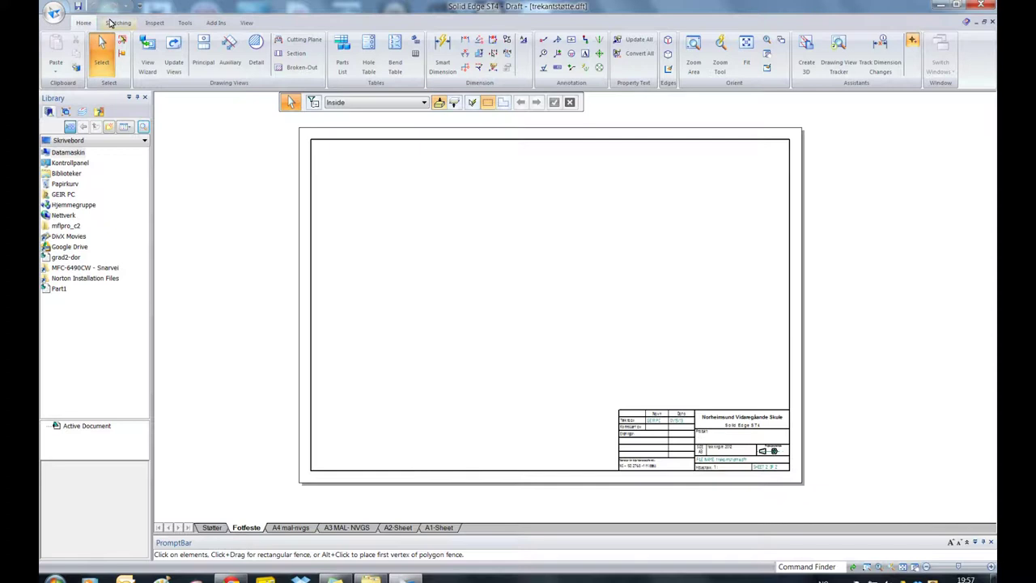
# - Create a new ISO Part document and show its base reference planes
pyautogui.click(54, 14)
pyautogui.moveTo(149, 37)
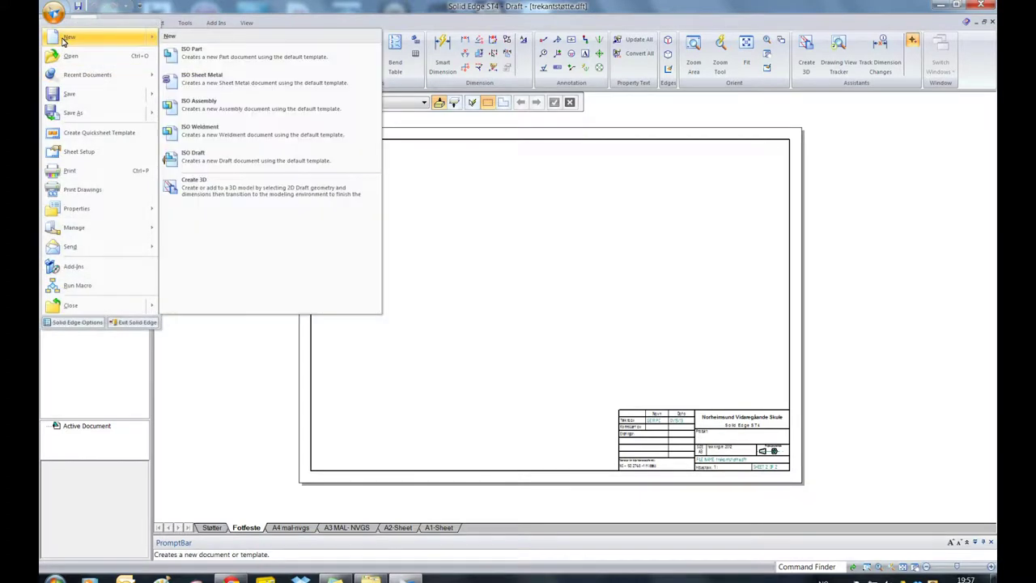
pyautogui.click(202, 55)
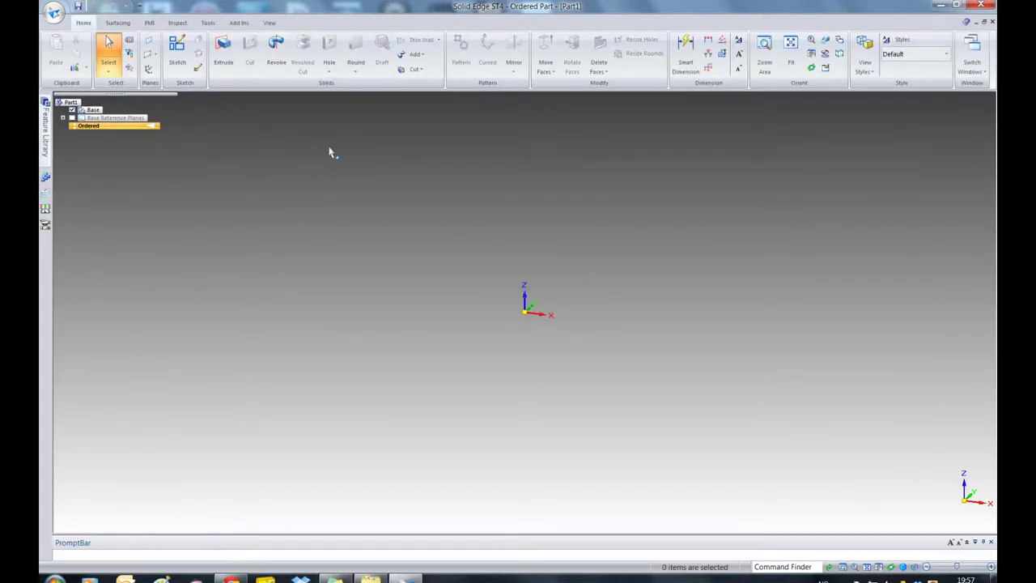
pyautogui.click(72, 119)
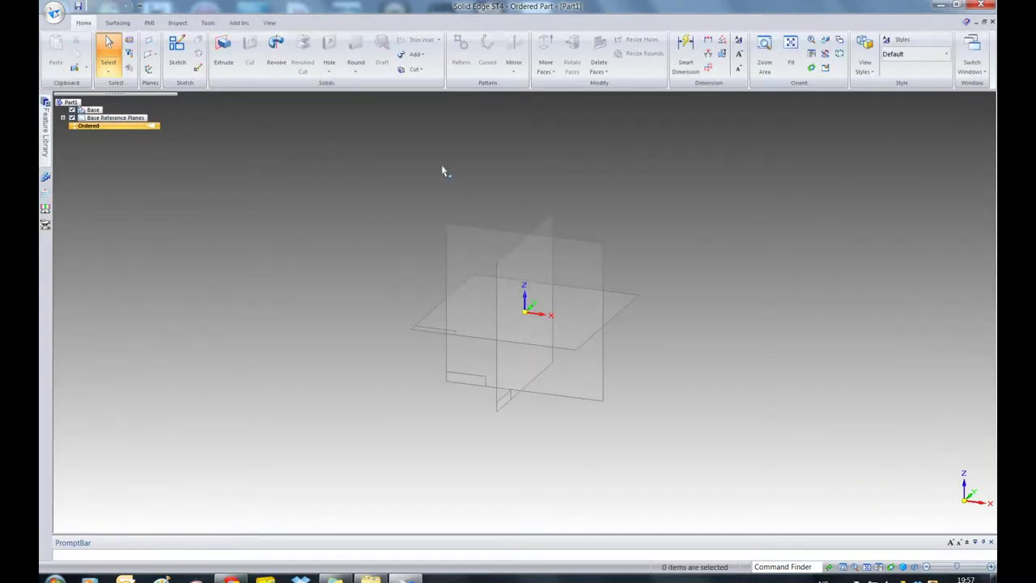
# - Start an extrusion sketch on the YZ plane and draw two nested rectangles around the origin
pyautogui.click(225, 50)
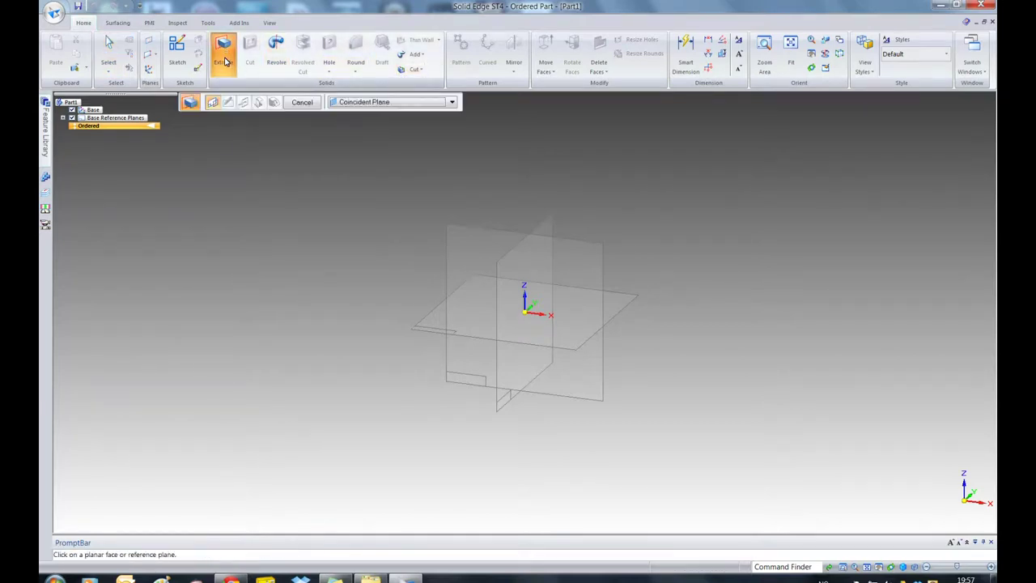
pyautogui.click(513, 280)
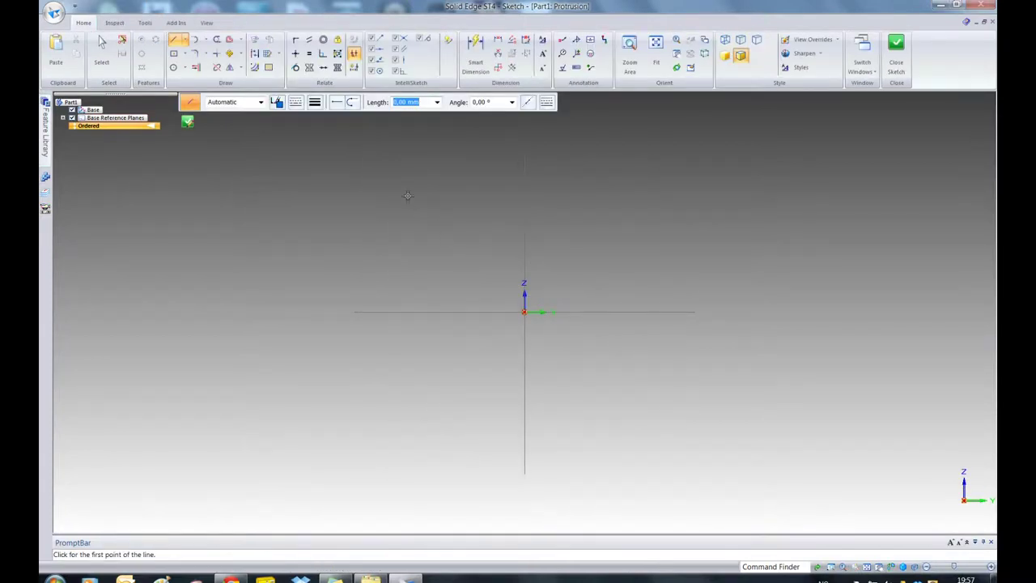
pyautogui.click(173, 53)
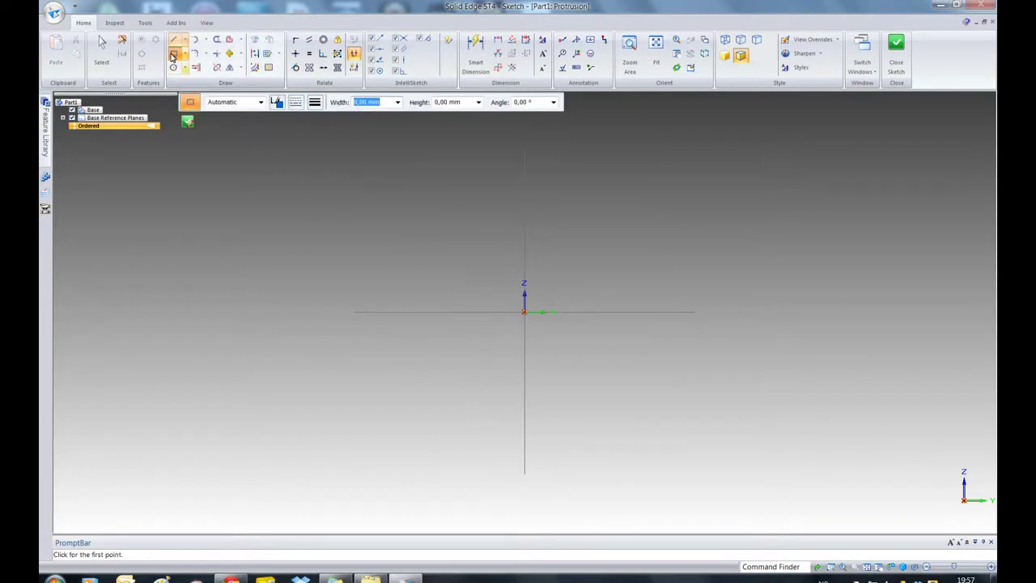
pyautogui.click(438, 221)
pyautogui.click(635, 420)
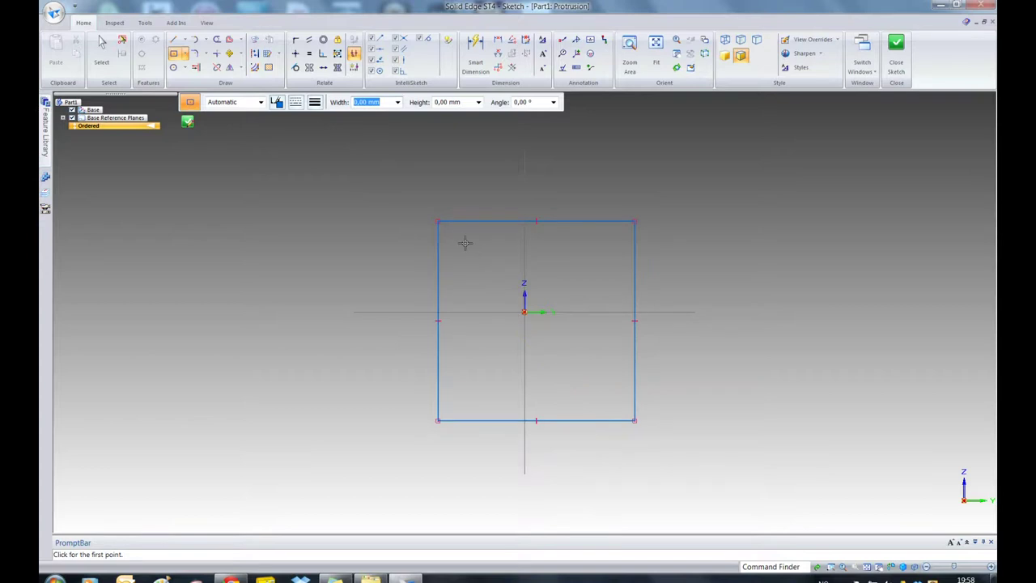
pyautogui.moveTo(451, 236); pyautogui.dragTo(451, 236)
pyautogui.moveTo(605, 388); pyautogui.dragTo(612, 397)
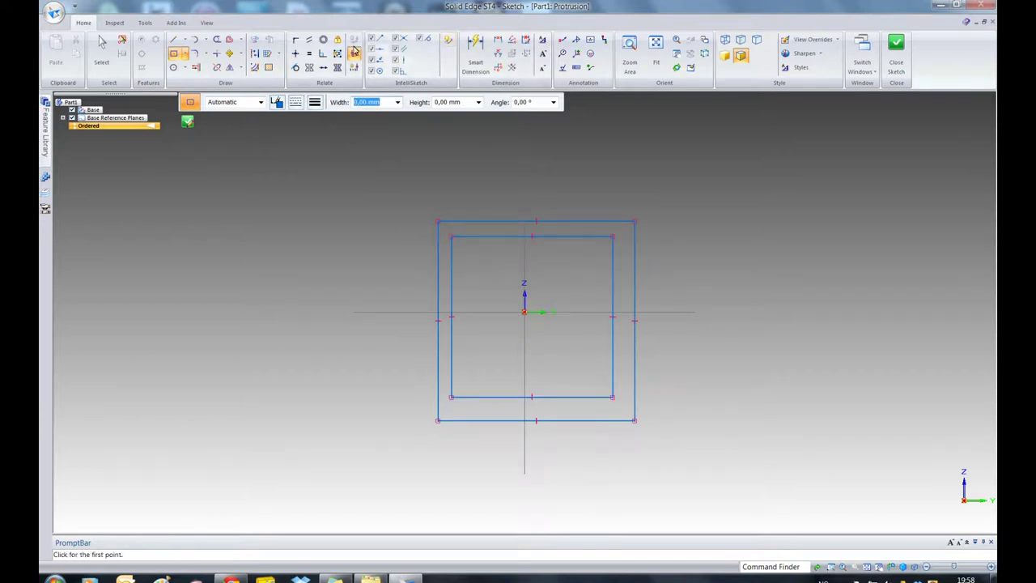
# - Centre both rectangles on the origin by connecting their edge midpoints to the vertical and horizontal reference axes
pyautogui.click(296, 42)
pyautogui.click(535, 221)
pyautogui.click(525, 190)
pyautogui.click(531, 236)
pyautogui.click(524, 251)
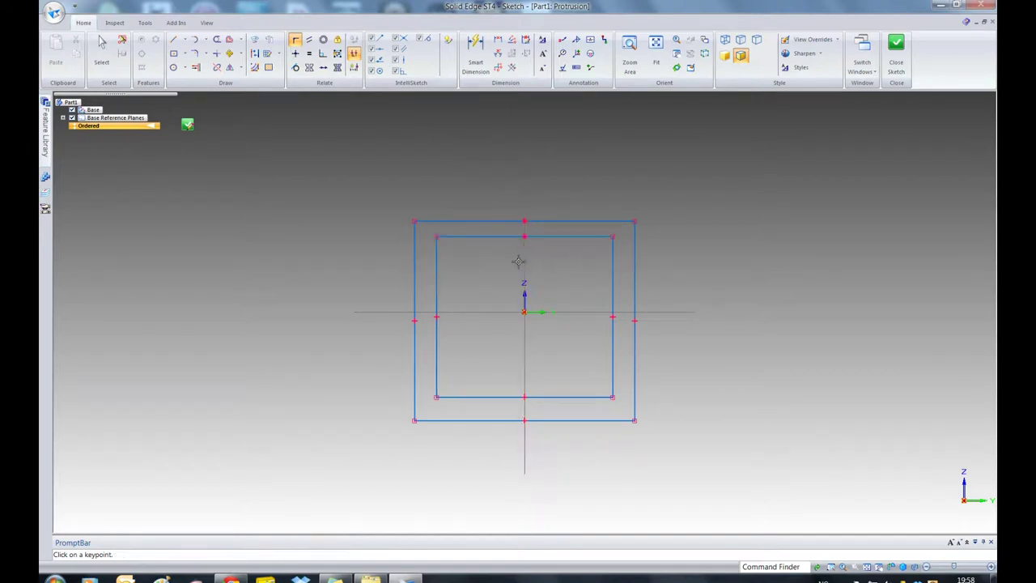
pyautogui.click(435, 316)
pyautogui.click(446, 312)
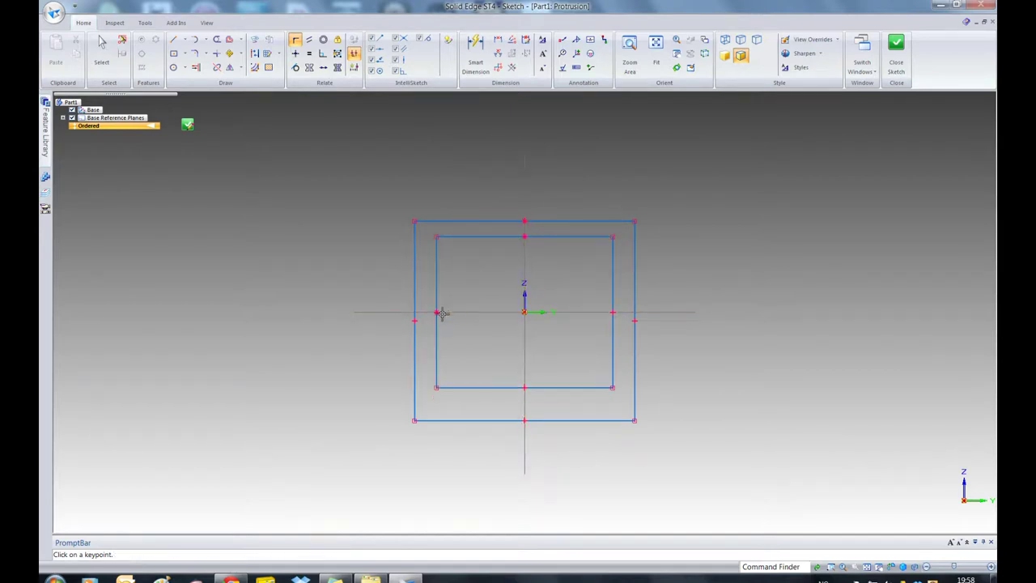
pyautogui.click(415, 321)
pyautogui.click(392, 312)
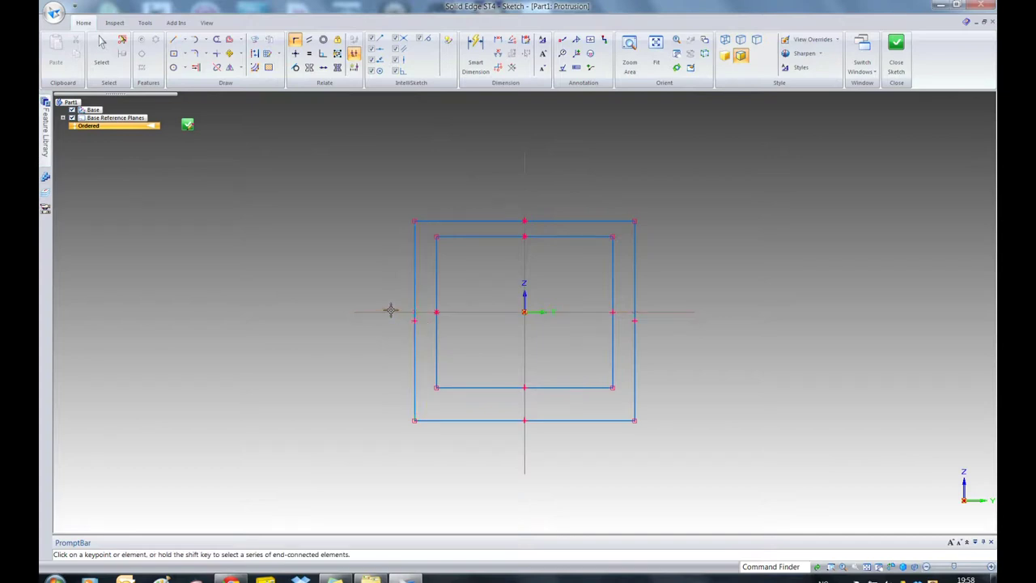
# - Dimension the gap between the upper edges of the two rectangles and set it to 4 mm
pyautogui.hotkey('ctrl', 'f')
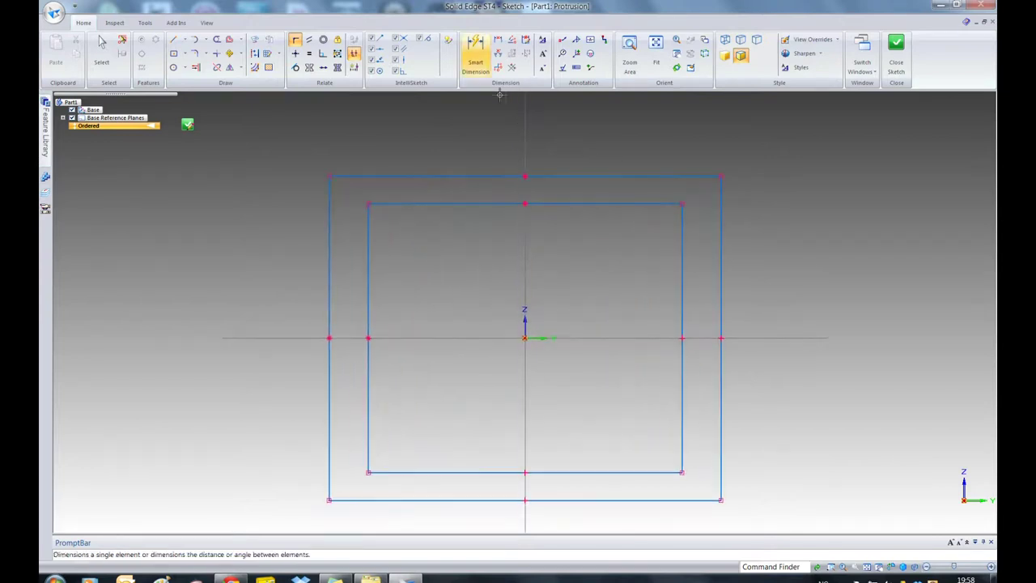
pyautogui.click(496, 39)
pyautogui.click(478, 176)
pyautogui.click(478, 204)
pyautogui.click(477, 231)
pyautogui.write('4')
pyautogui.press('Return')
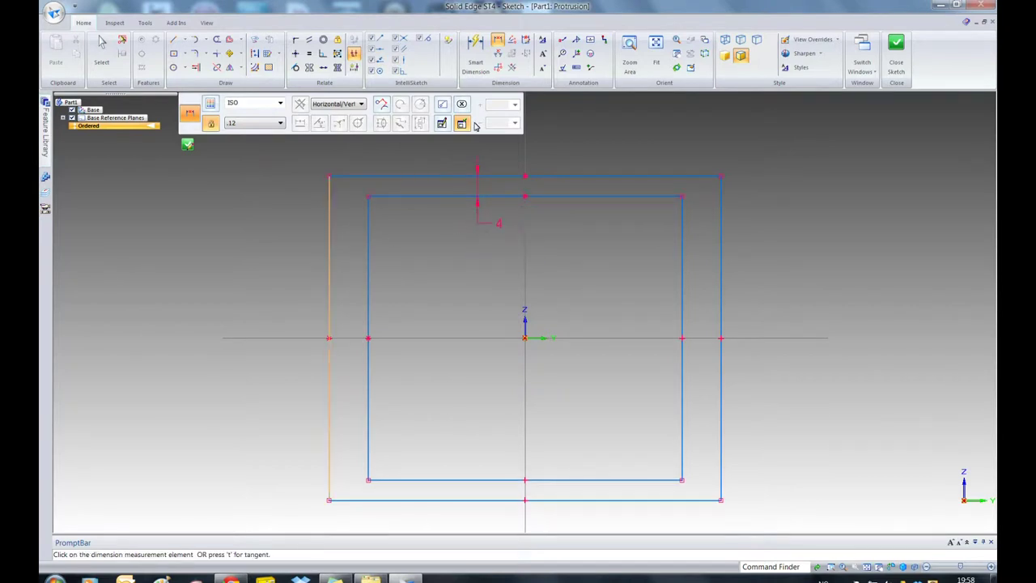
# - Set the gap between the left edges of the two rectangles to 4 mm and finish the sketch
pyautogui.press('Escape')
pyautogui.click(329, 306)
pyautogui.click(368, 305)
pyautogui.click(397, 308)
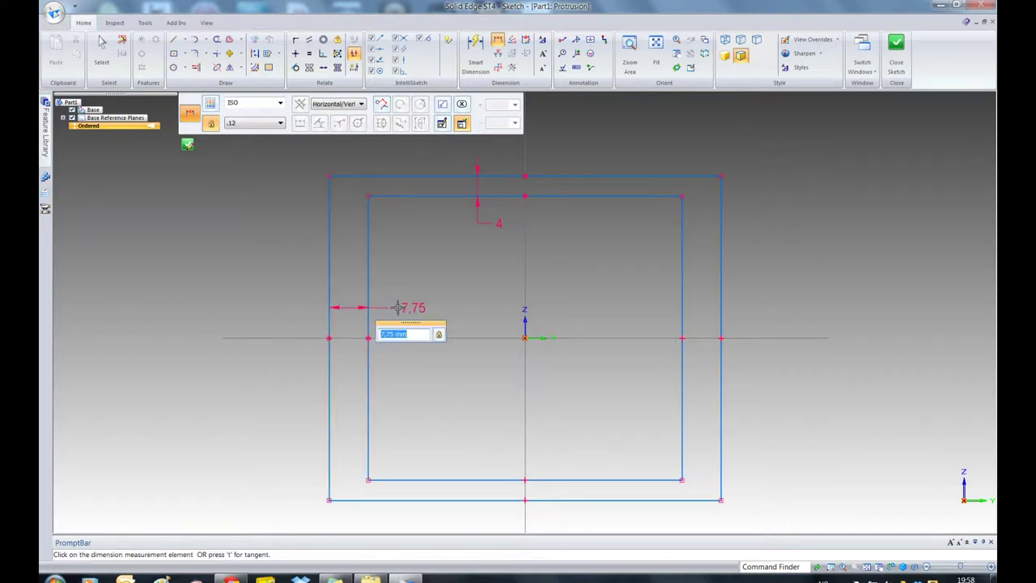
pyautogui.write('4')
pyautogui.press('Return')
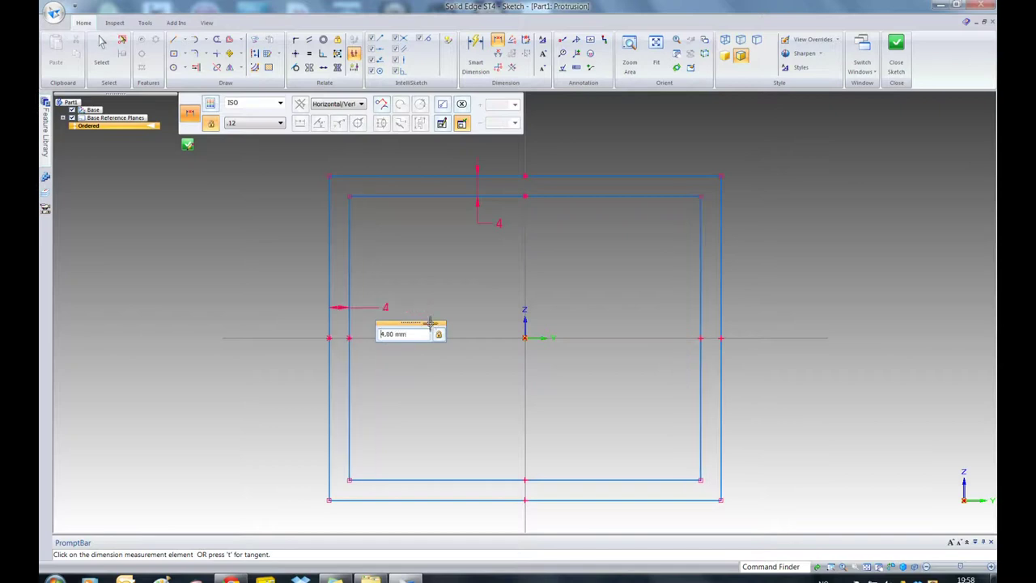
pyautogui.click(896, 53)
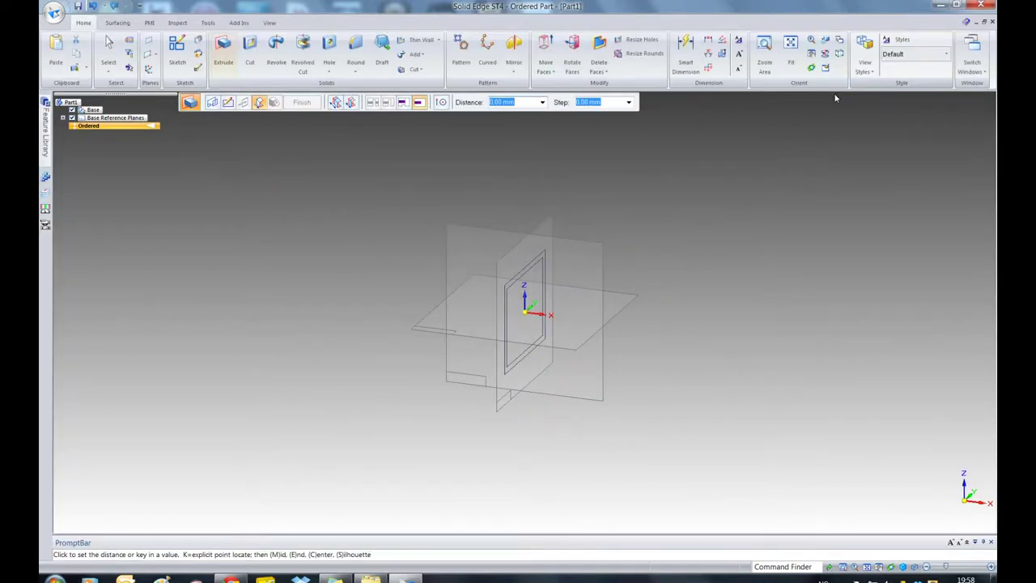
# - Extrude the hollow profile symmetrically about the sketch plane to a total length of 550 mm
pyautogui.click(351, 103)
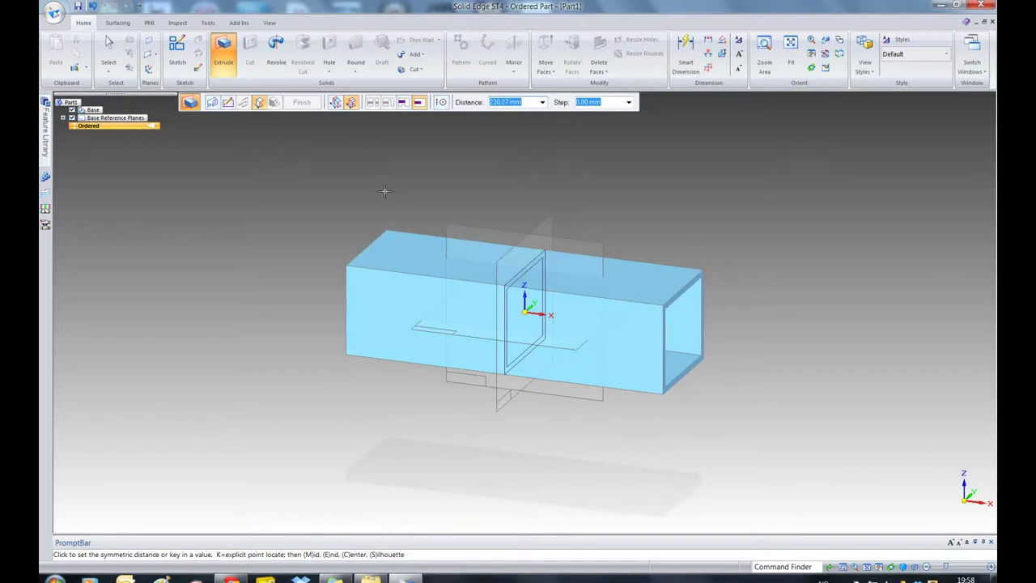
pyautogui.write('550')
pyautogui.press('Return')
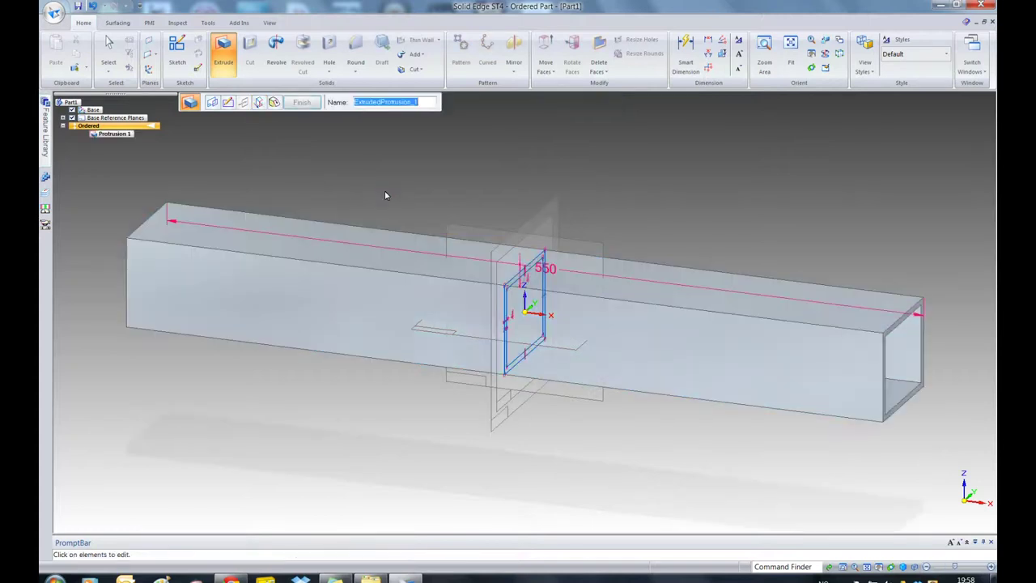
pyautogui.click(302, 103)
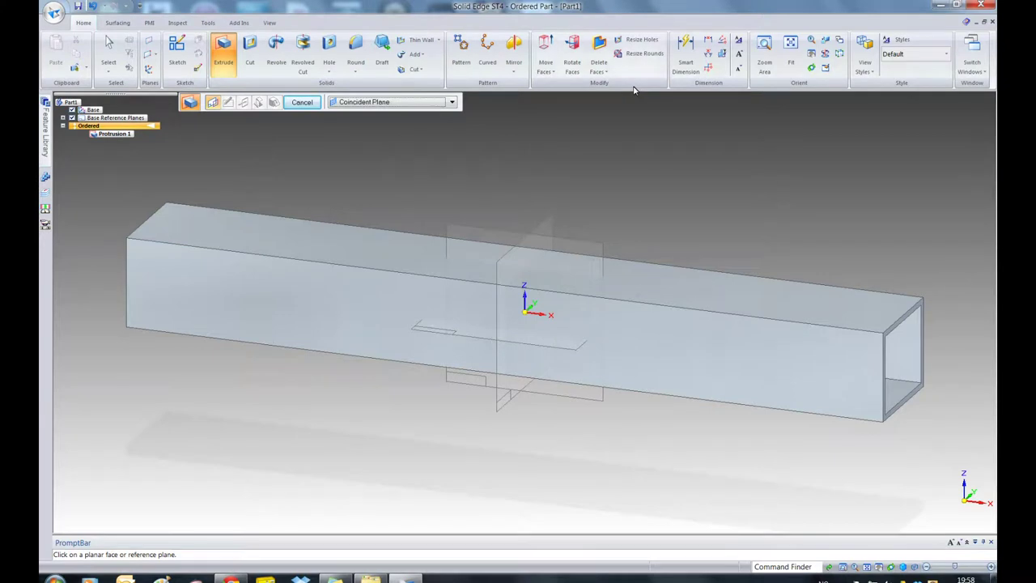
# - Round the four outer lengthwise edges of the tube with a 6 mm radius
pyautogui.click(356, 47)
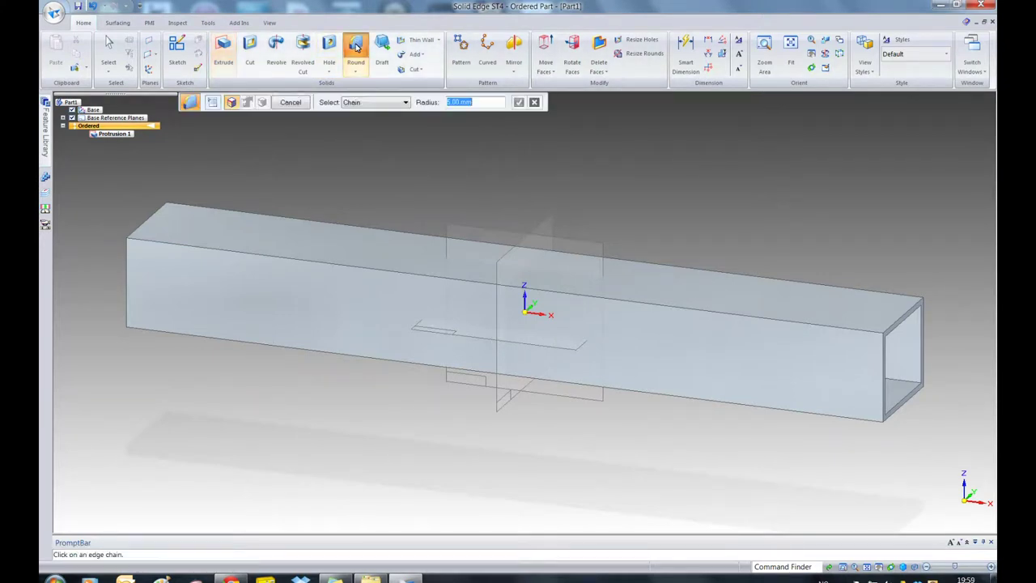
pyautogui.click(834, 331)
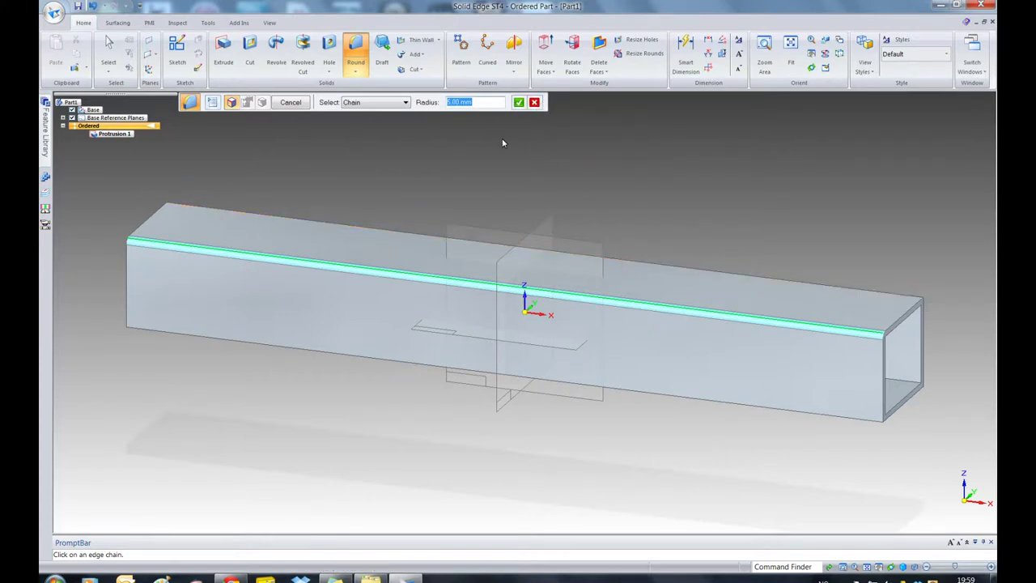
pyautogui.write('6')
pyautogui.press('Return')
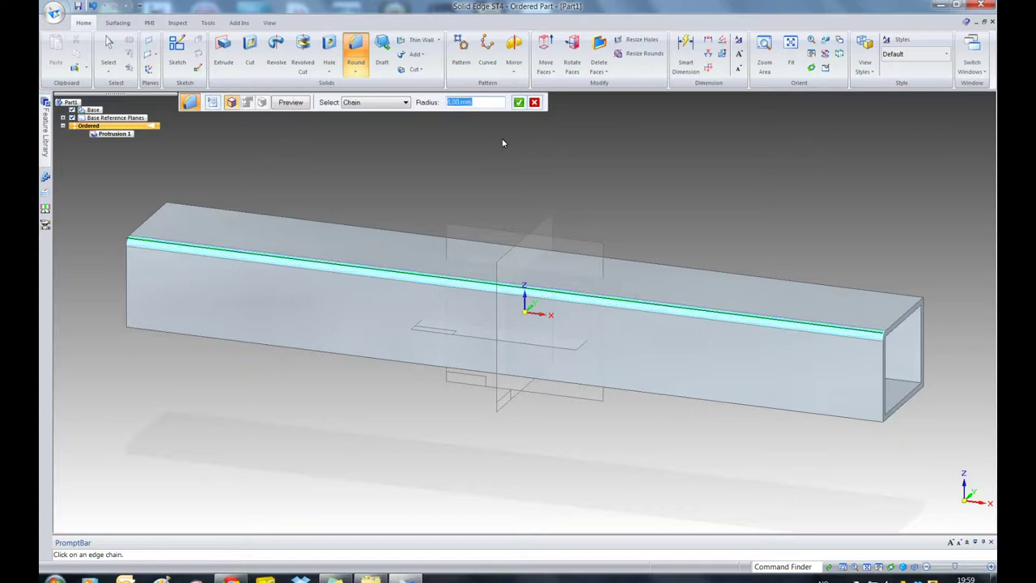
pyautogui.click(755, 279)
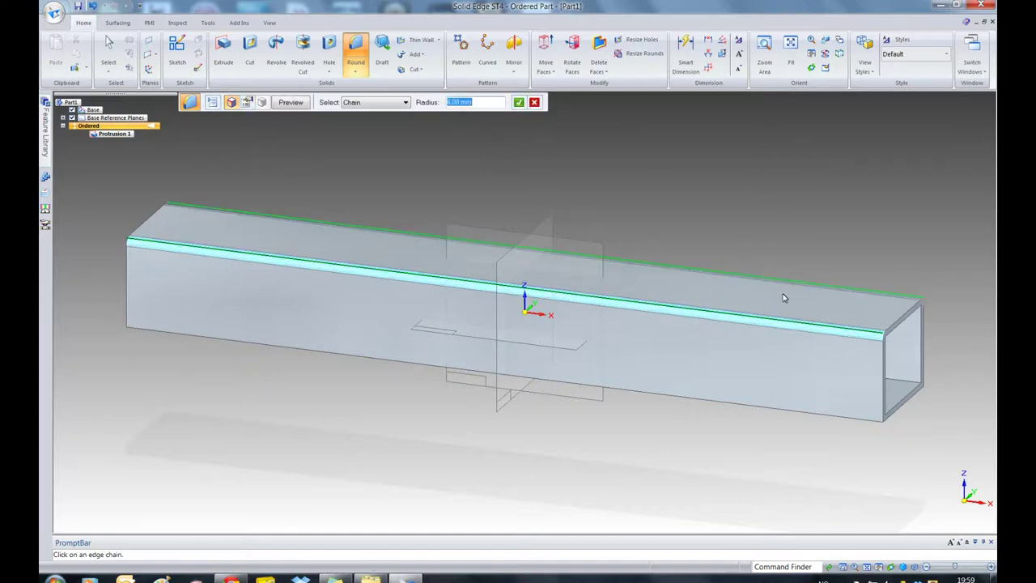
pyautogui.click(780, 411)
pyautogui.moveTo(846, 461); pyautogui.dragTo(542, 363, button='middle')
pyautogui.click(502, 354)
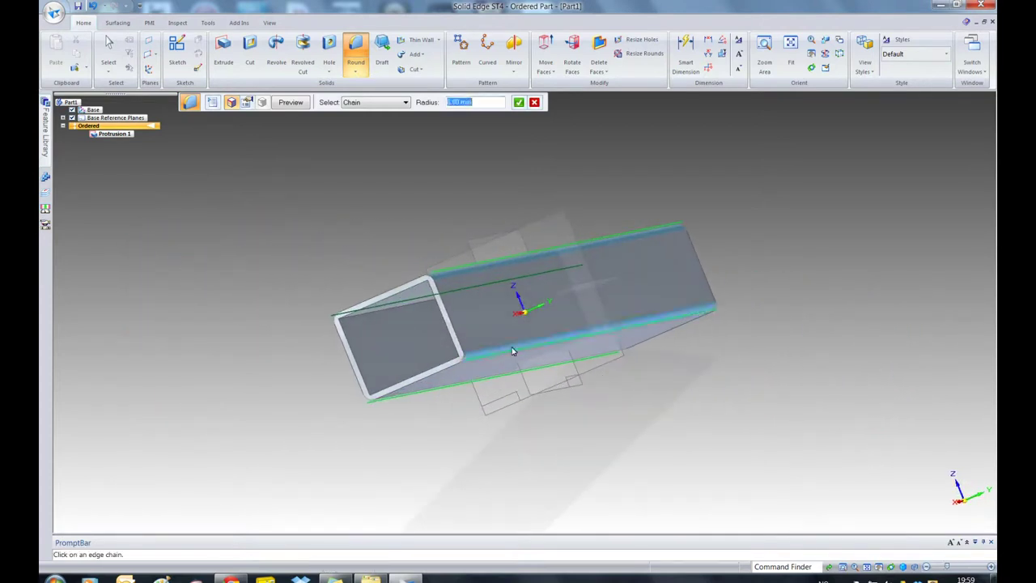
pyautogui.click(519, 103)
# - Round the four inner lengthwise edges of the tube with a 4 mm radius
pyautogui.moveTo(675, 286); pyautogui.dragTo(756, 229, button='middle')
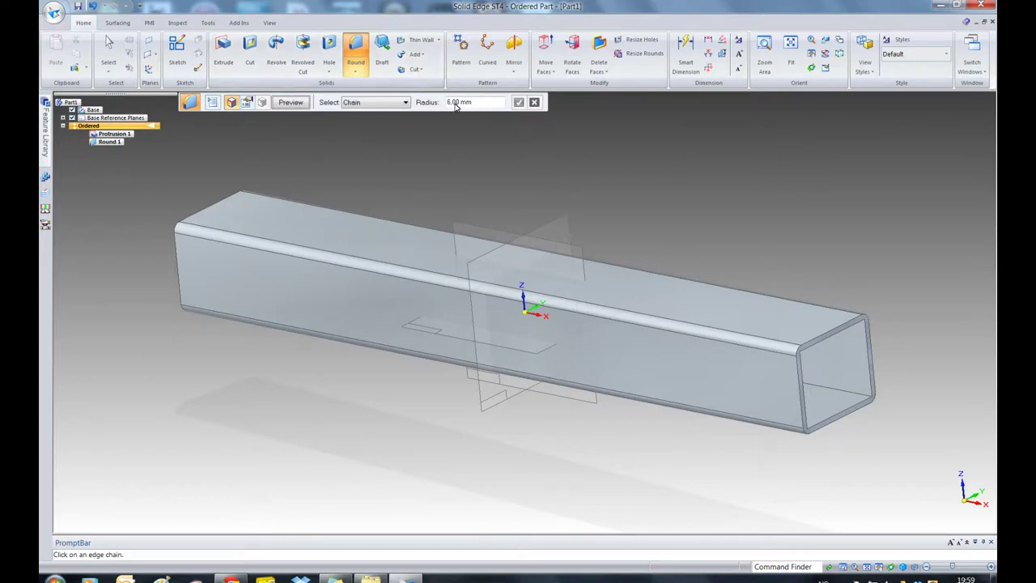
pyautogui.moveTo(473, 103); pyautogui.dragTo(443, 105)
pyautogui.write('4')
pyautogui.press('Return')
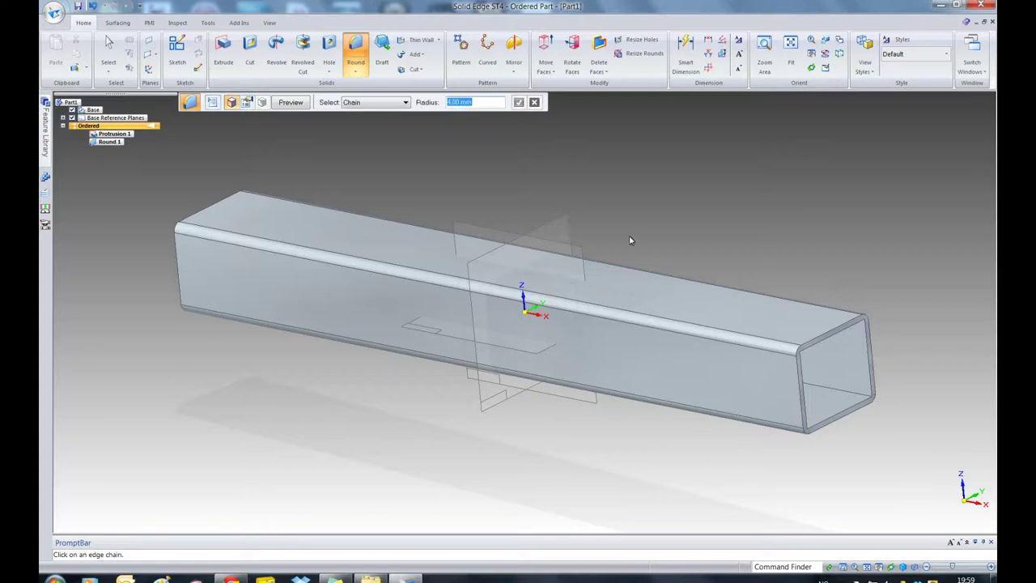
pyautogui.click(855, 395)
pyautogui.moveTo(856, 395); pyautogui.dragTo(633, 258, button='middle')
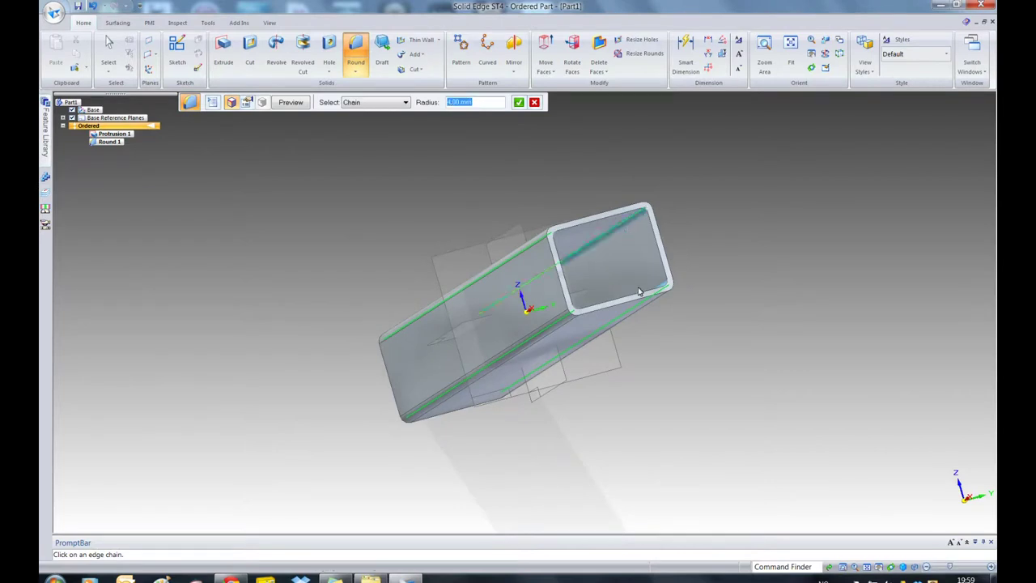
pyautogui.click(519, 103)
pyautogui.moveTo(770, 291); pyautogui.dragTo(338, 162, button='middle')
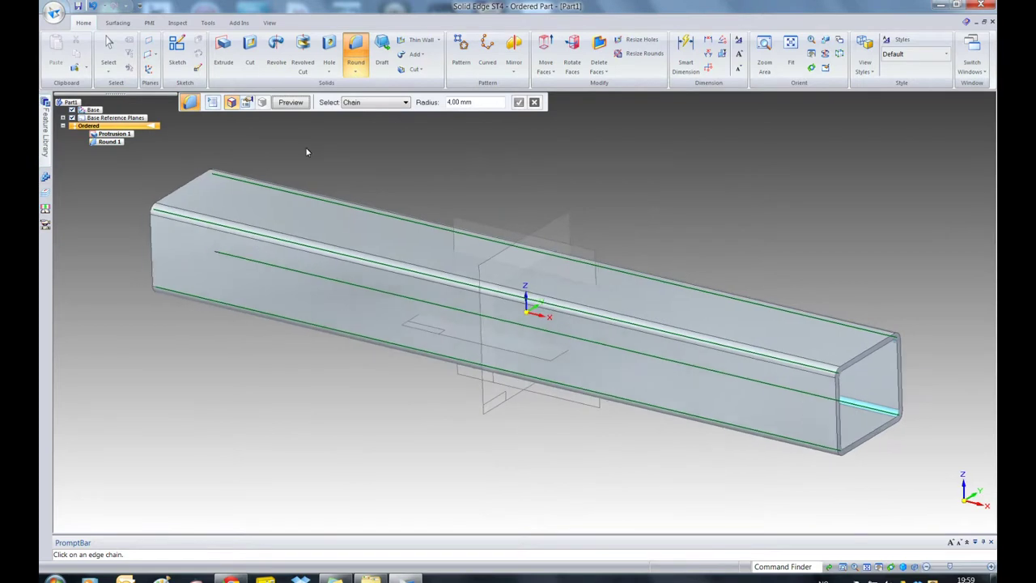
pyautogui.moveTo(816, 294); pyautogui.dragTo(588, 179, button='middle')
pyautogui.press('Return')
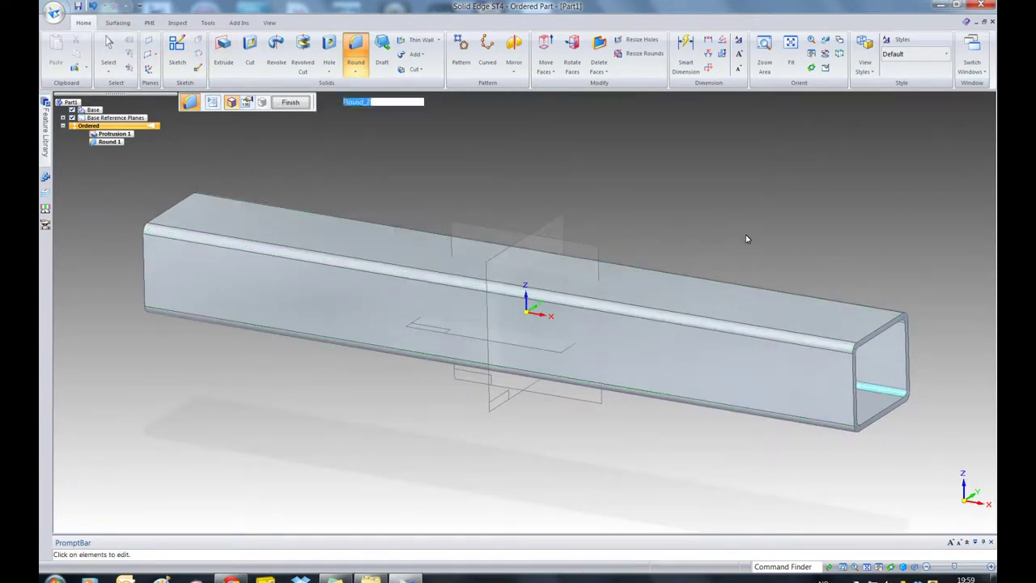
pyautogui.moveTo(616, 219); pyautogui.dragTo(696, 307, button='middle')
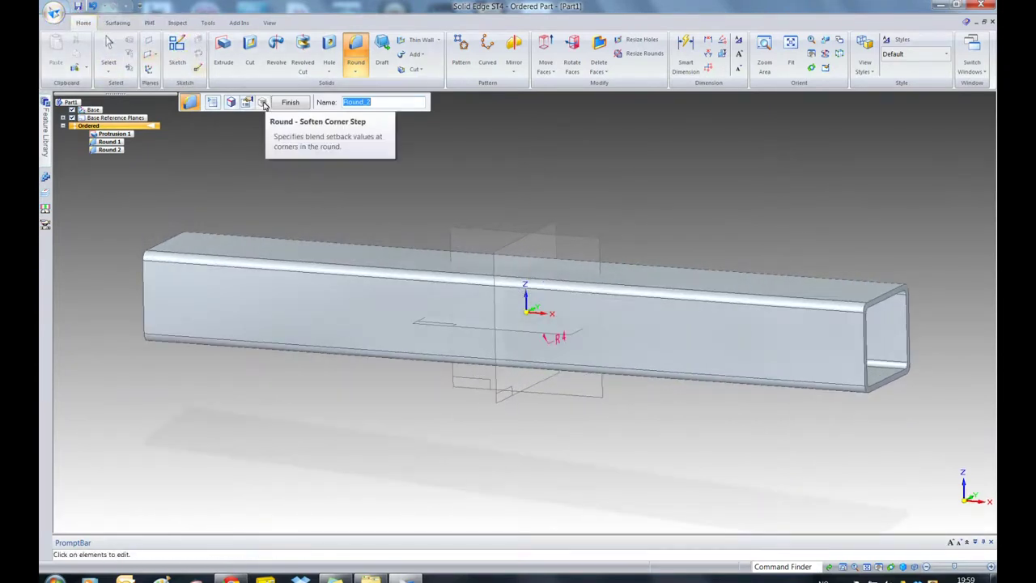
# - Save the part as Fot.par in the Taarn ATV winsj folder
pyautogui.click(78, 7)
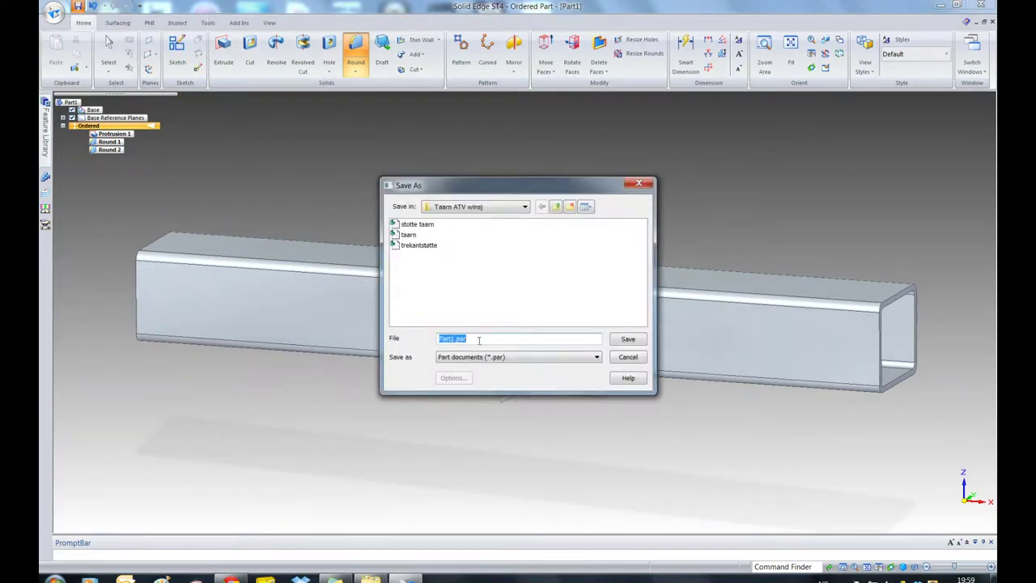
pyautogui.write('F')
pyautogui.click(629, 340)
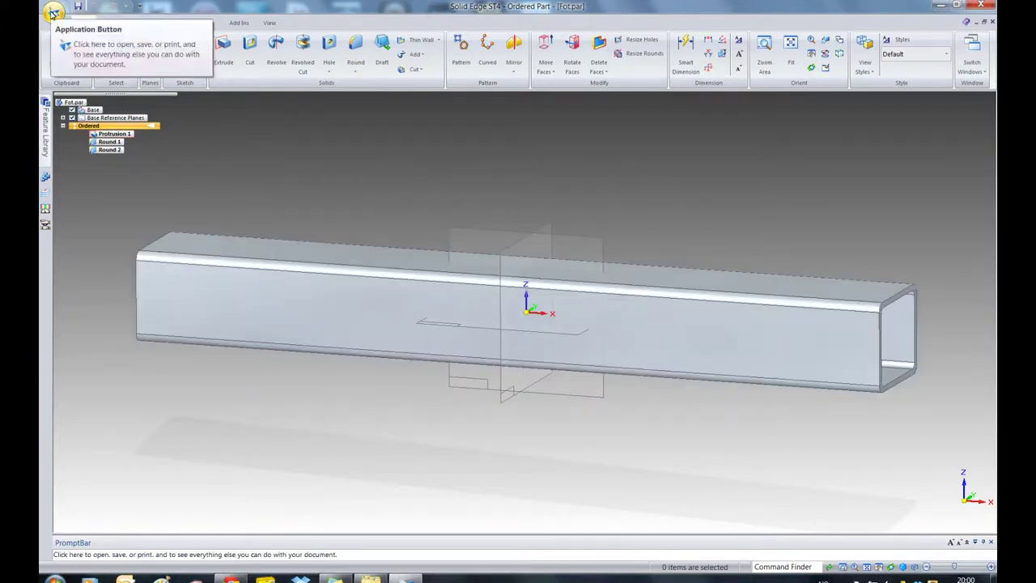
# - Choose Stainless steel as the base material in the part's material table
pyautogui.click(53, 13)
pyautogui.moveTo(85, 191)
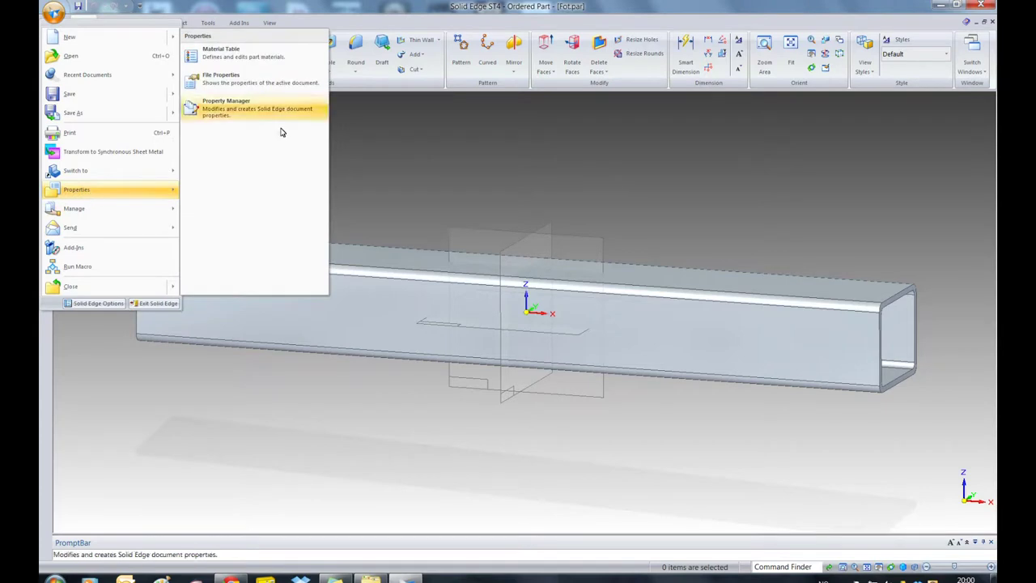
pyautogui.click(223, 55)
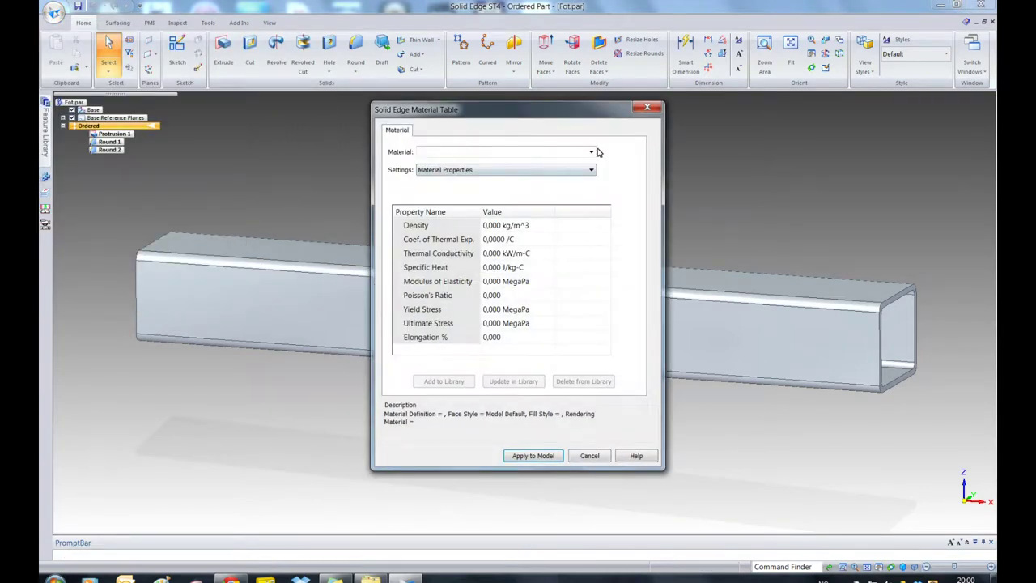
pyautogui.click(595, 152)
pyautogui.scroll(-4, 479, 243)
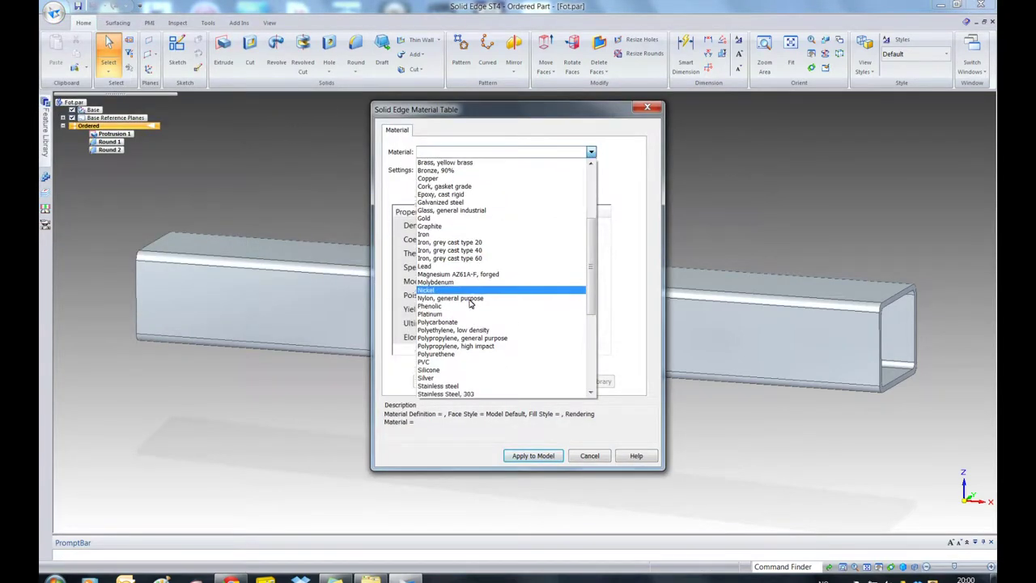
pyautogui.scroll(-3, 470, 303)
pyautogui.click(444, 322)
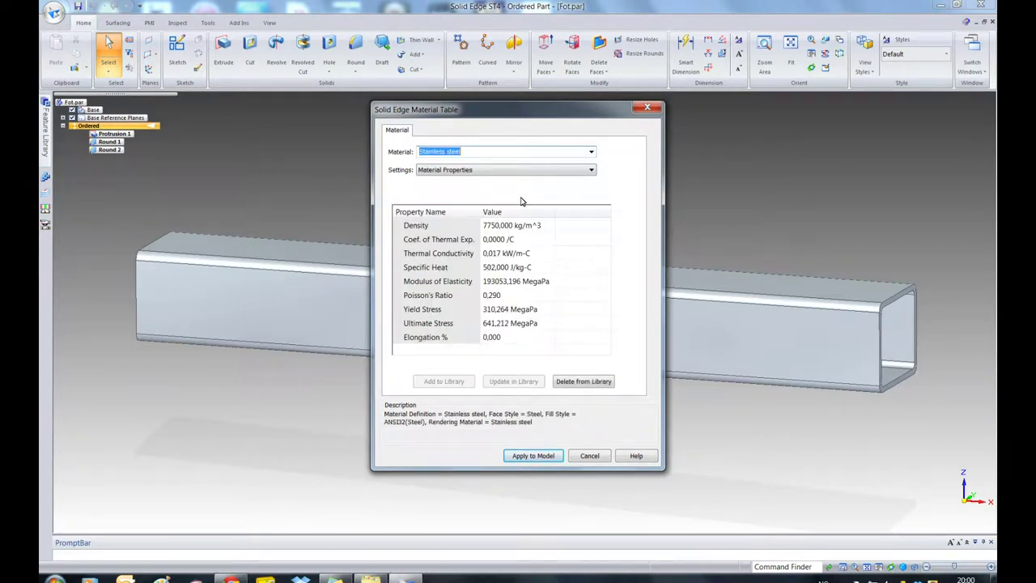
# - Name the material definition 60 x 60 x 4 and apply it to the model
pyautogui.write('60 x ')
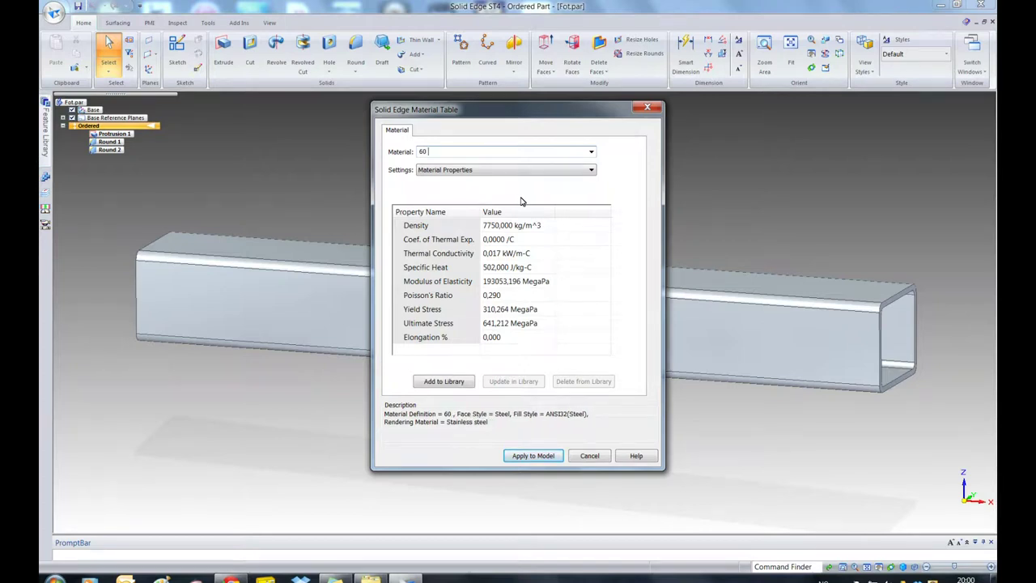
pyautogui.write('60')
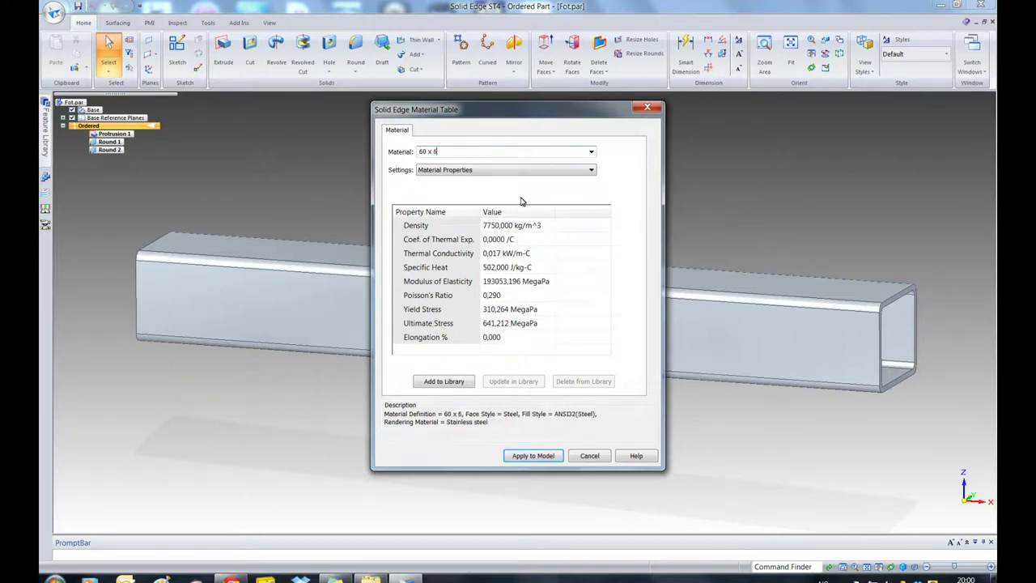
pyautogui.write(' x 4')
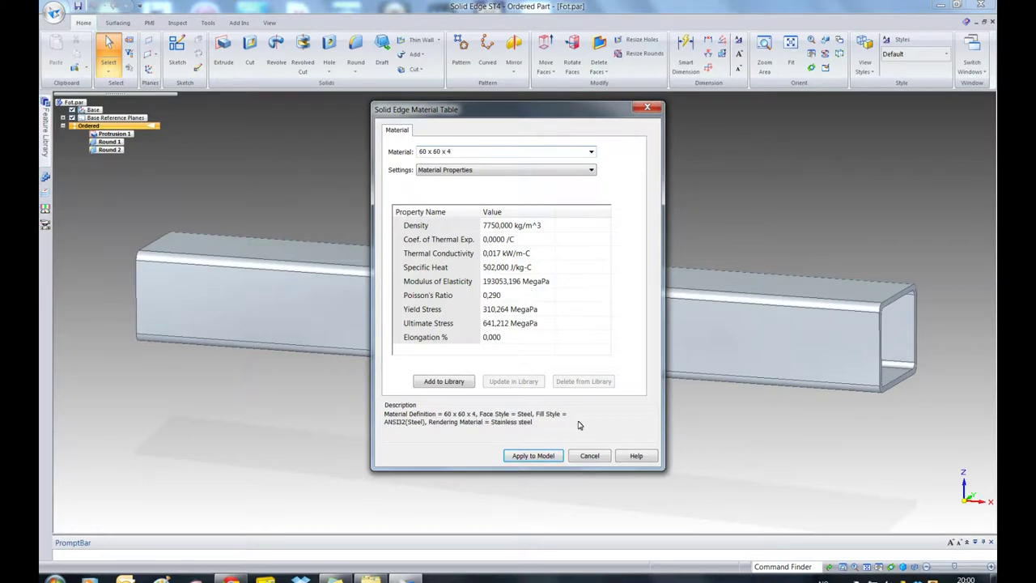
pyautogui.click(541, 458)
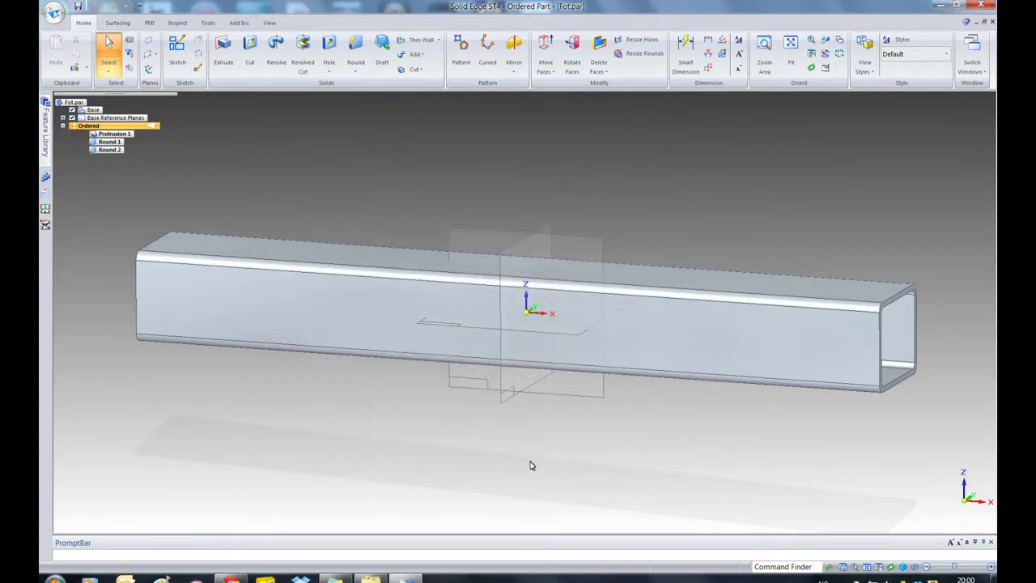
# - Enter Fot Winsjtaarn as the title in the part's file properties
pyautogui.click(57, 8)
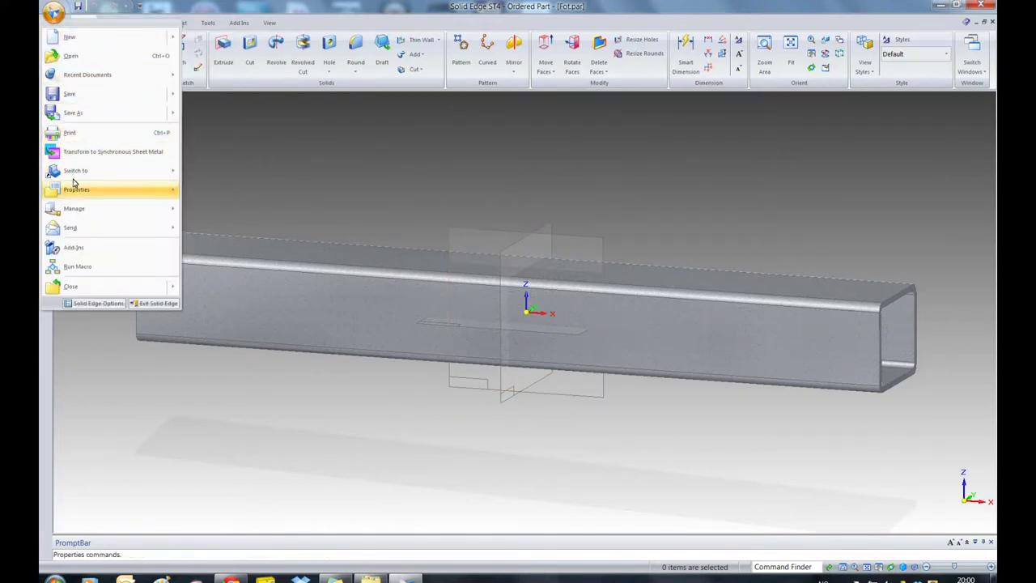
pyautogui.moveTo(75, 189)
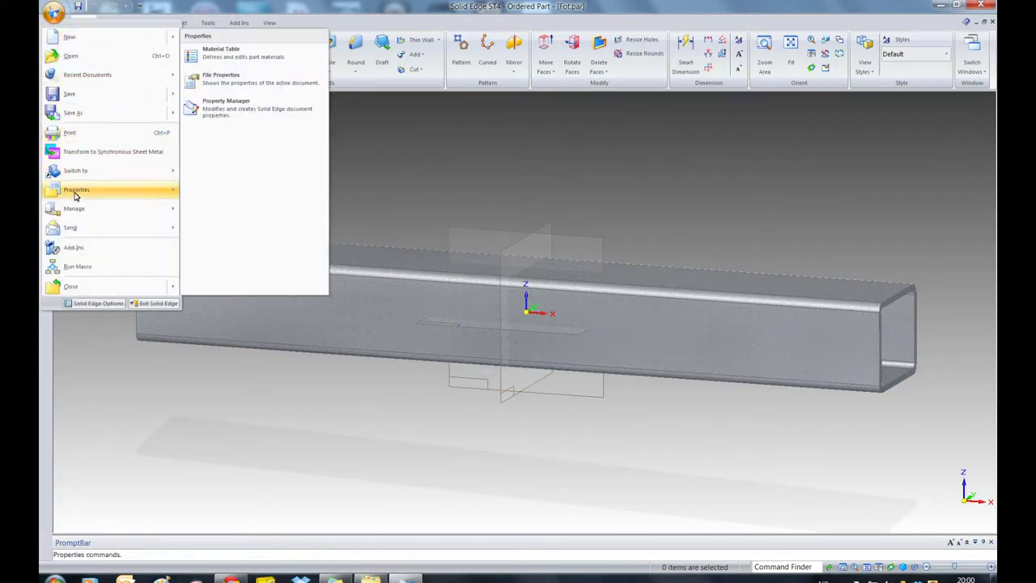
pyautogui.click(225, 83)
pyautogui.click(97, 31)
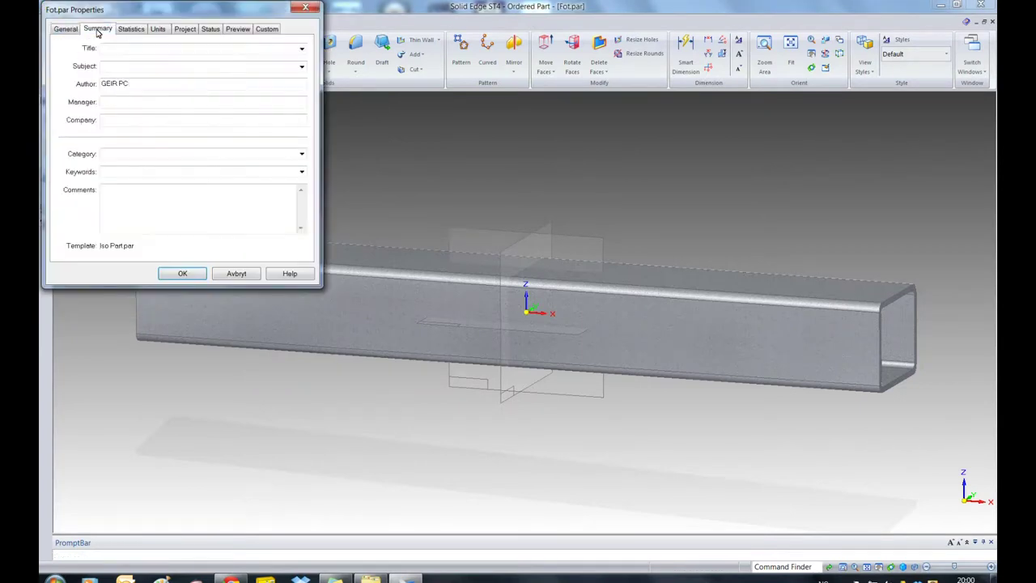
pyautogui.click(106, 47)
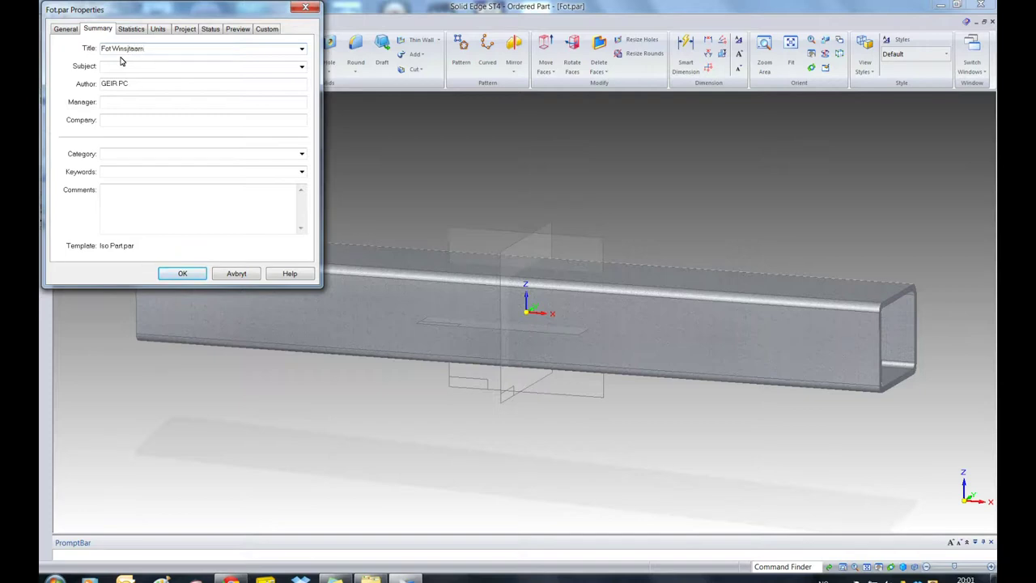
pyautogui.click(183, 274)
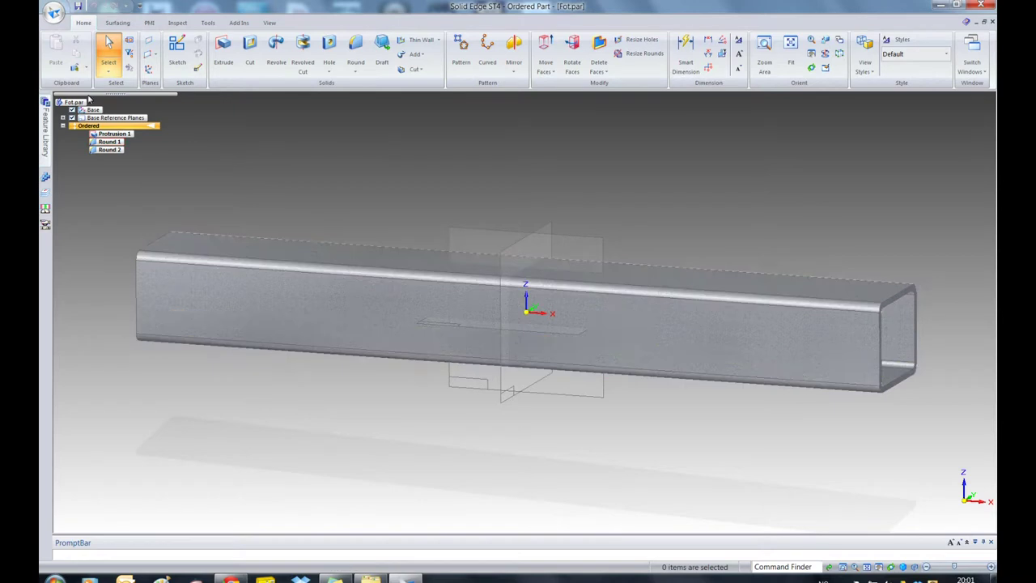
# - Edit the extrusion's profile and dimension the outer rectangle's width to 60 mm
pyautogui.click(117, 134)
pyautogui.click(117, 134)
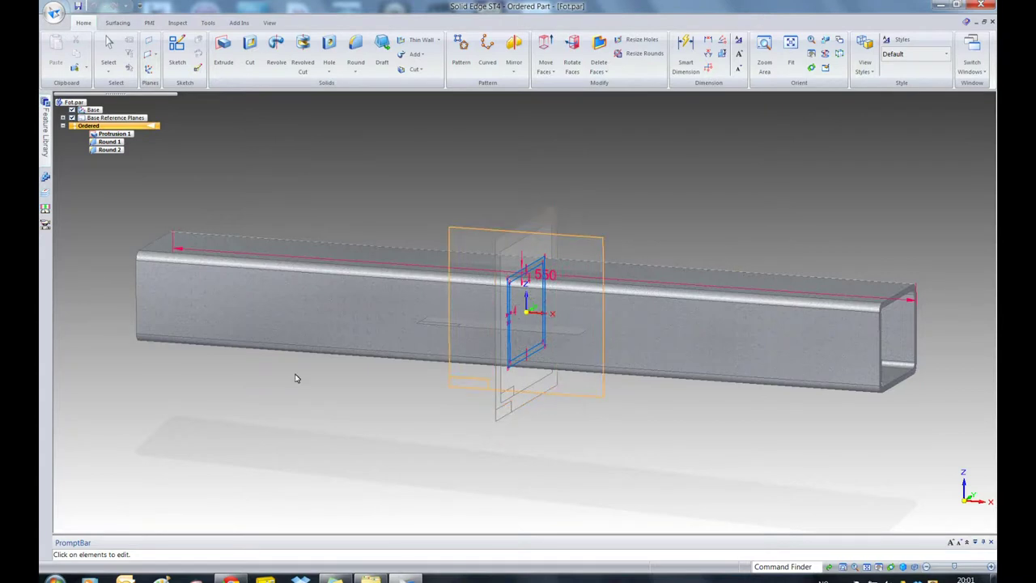
pyautogui.click(98, 134)
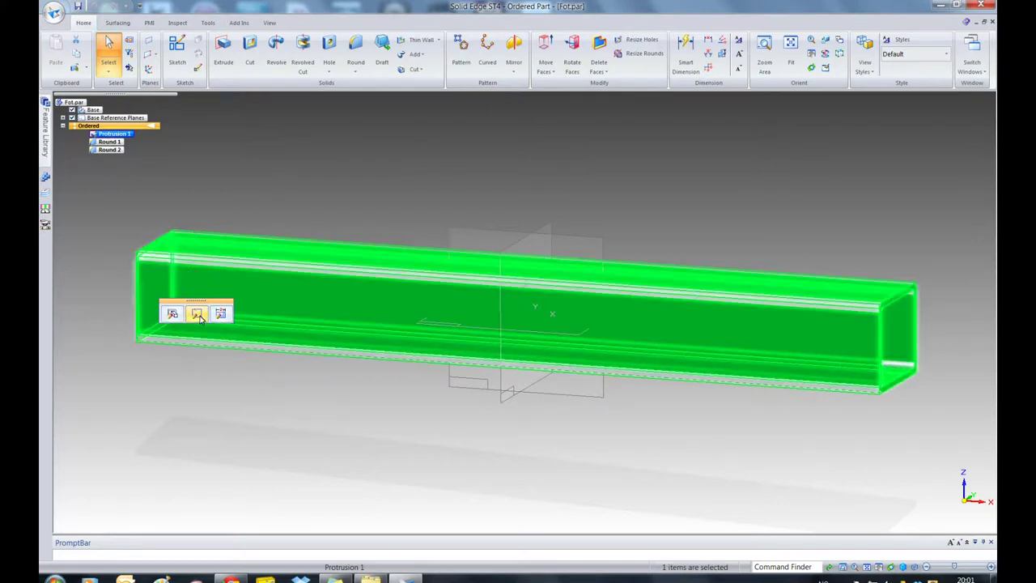
pyautogui.click(198, 314)
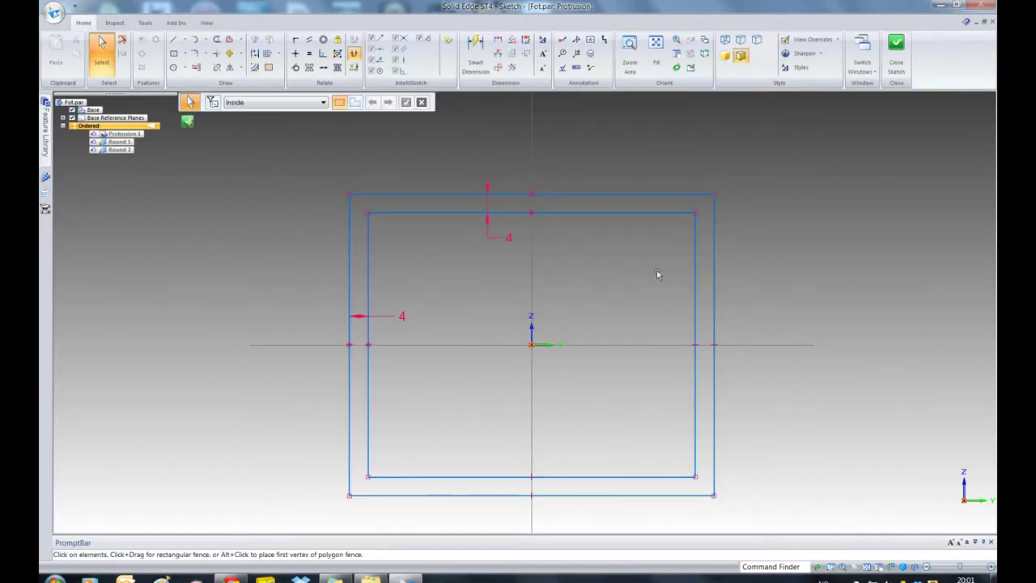
pyautogui.click(475, 53)
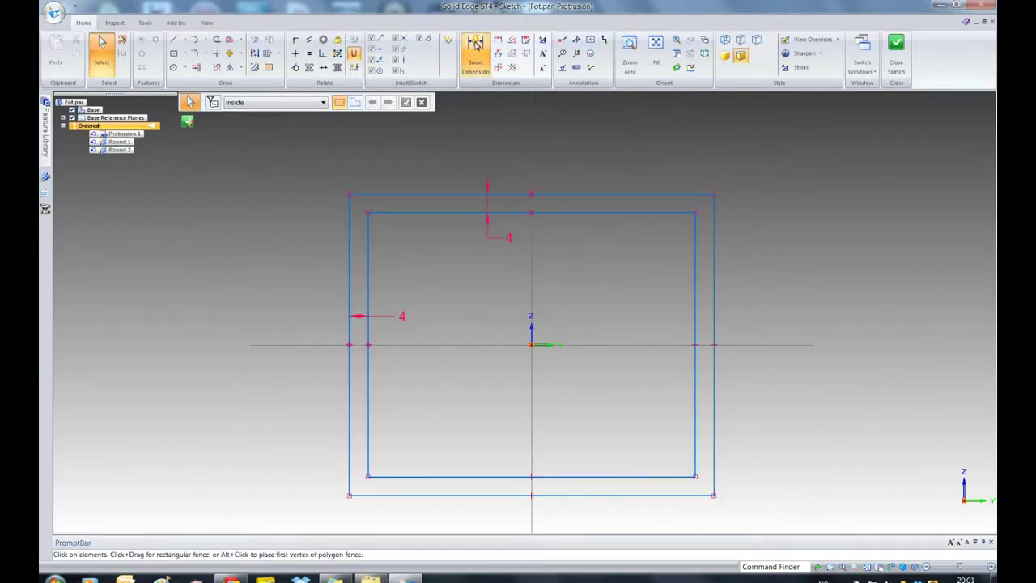
pyautogui.click(599, 195)
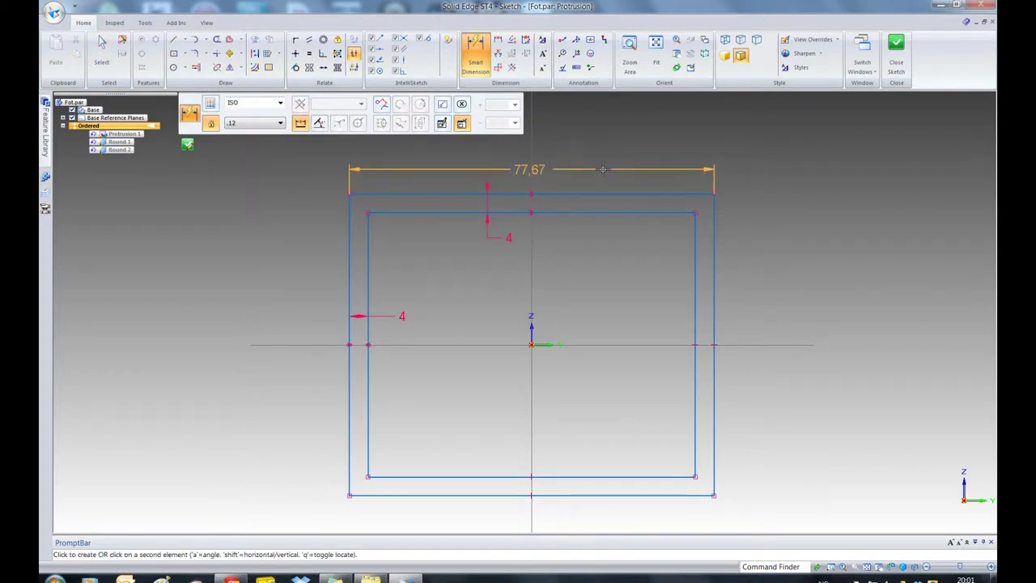
pyautogui.click(612, 170)
pyautogui.write('60')
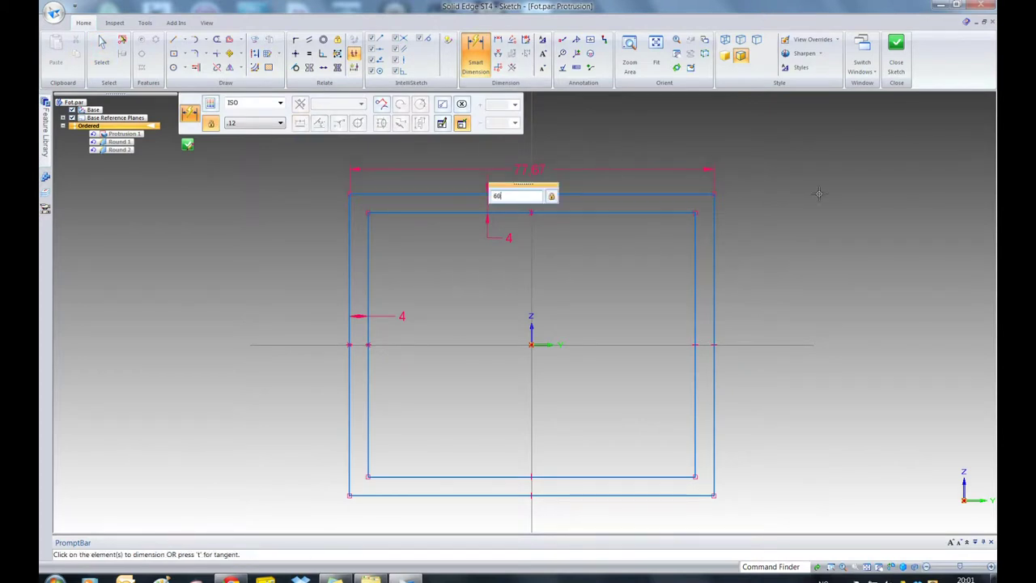
pyautogui.press('Return')
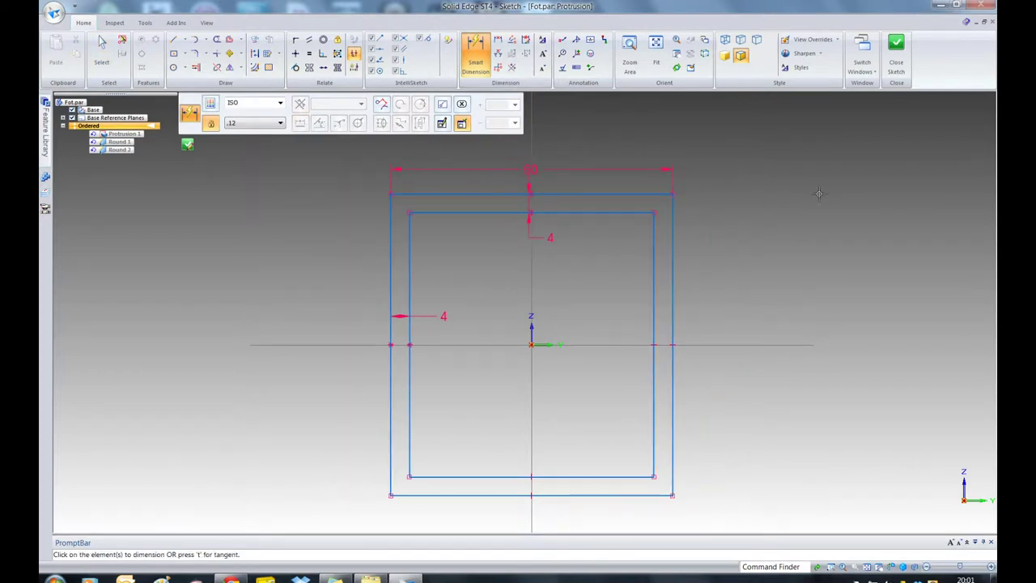
# - Dimension the outer rectangle's height to 60 mm, then close the profile and finish the extrusion edit
pyautogui.click(672, 276)
pyautogui.click(718, 274)
pyautogui.write('60')
pyautogui.press('Return')
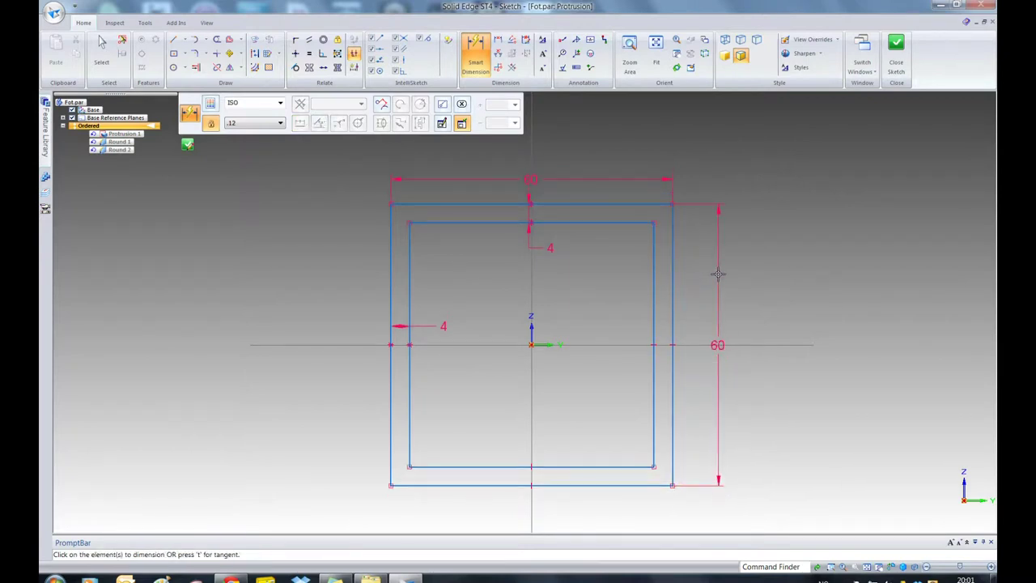
pyautogui.click(186, 144)
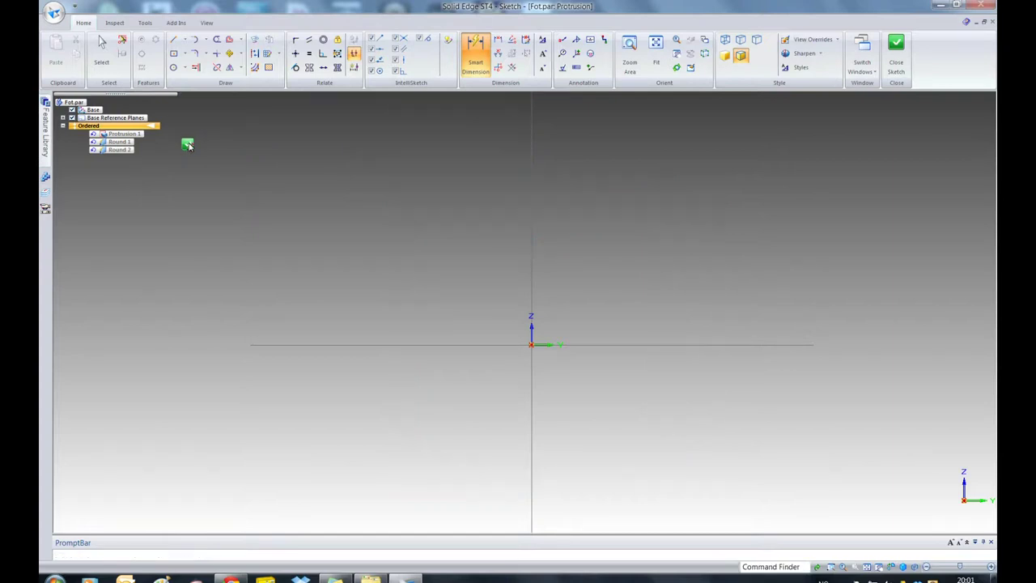
pyautogui.click(382, 322)
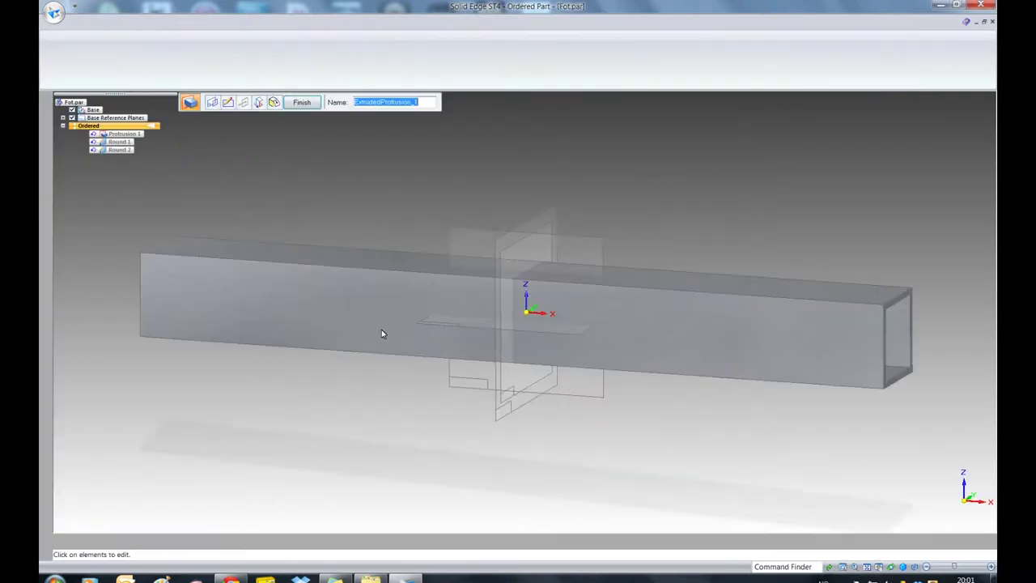
pyautogui.click(301, 102)
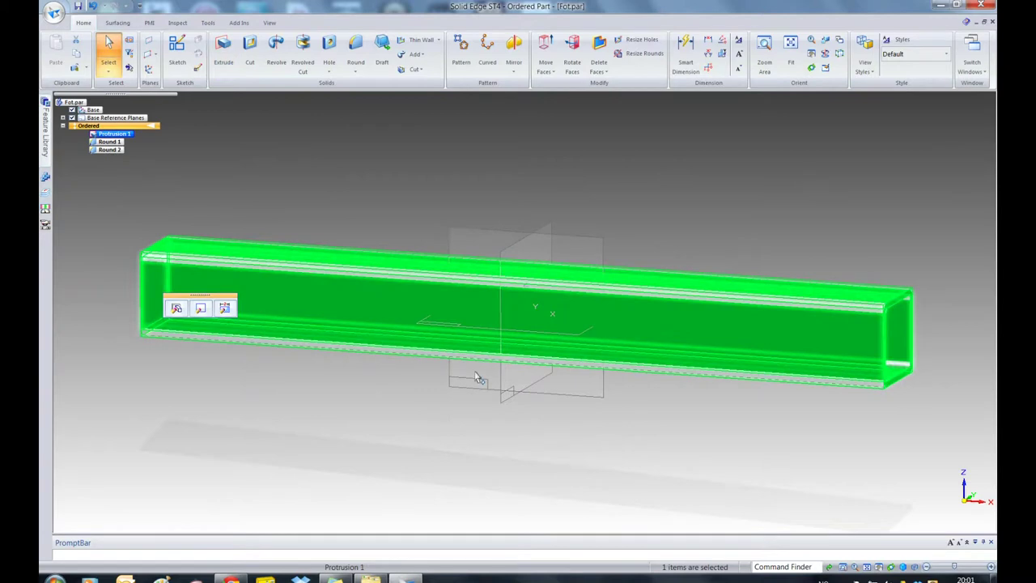
pyautogui.click(243, 176)
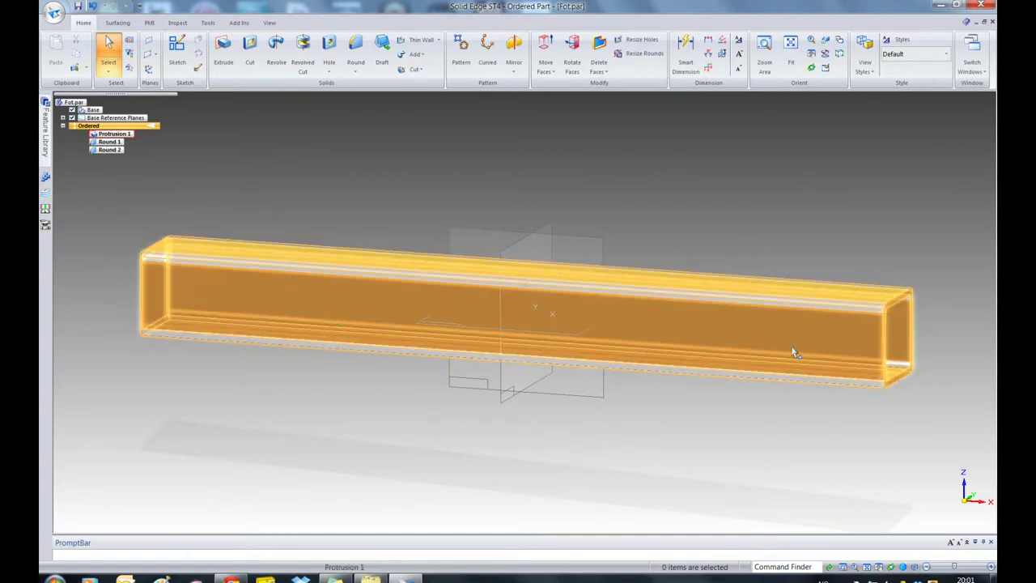
# - Start a hole feature and configure it as a simple hole with a 12 mm diameter
pyautogui.moveTo(268, 441); pyautogui.dragTo(186, 207, button='middle')
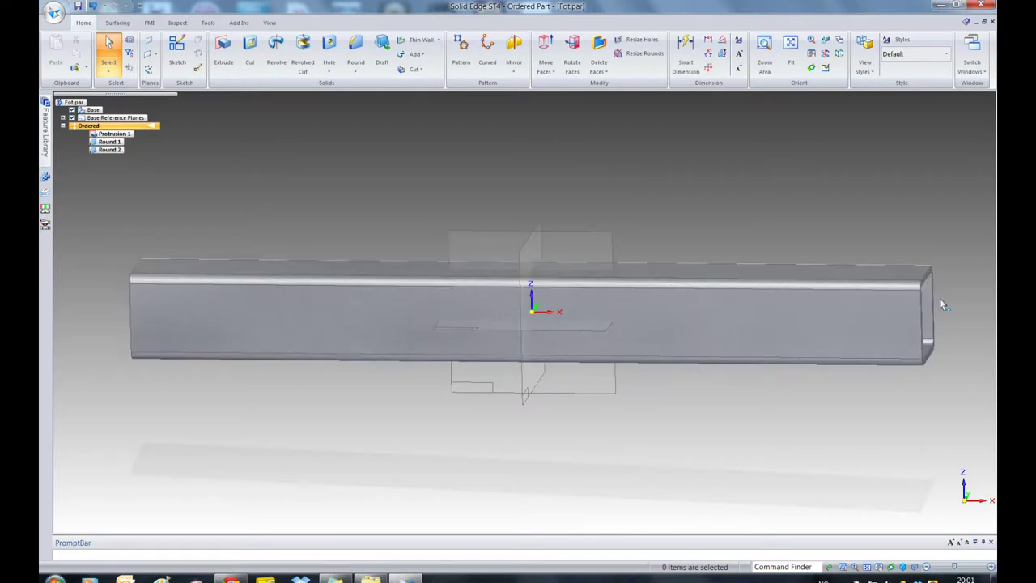
pyautogui.click(328, 47)
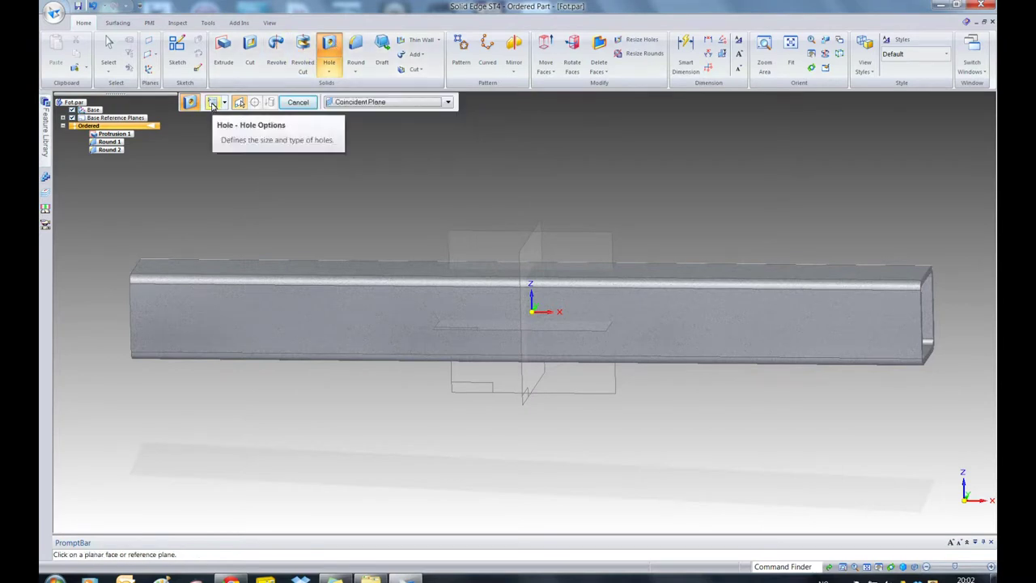
pyautogui.click(213, 103)
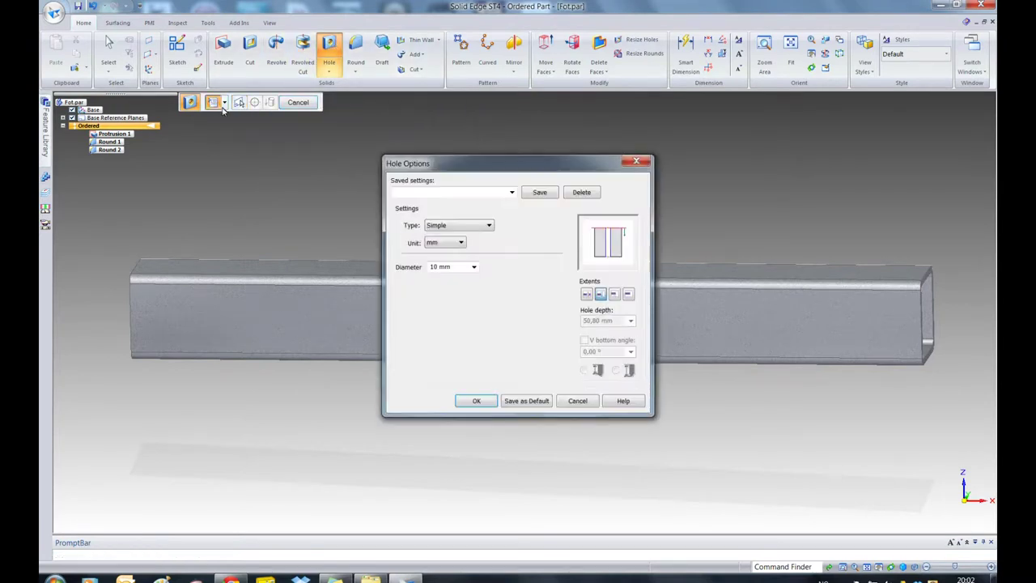
pyautogui.click(474, 267)
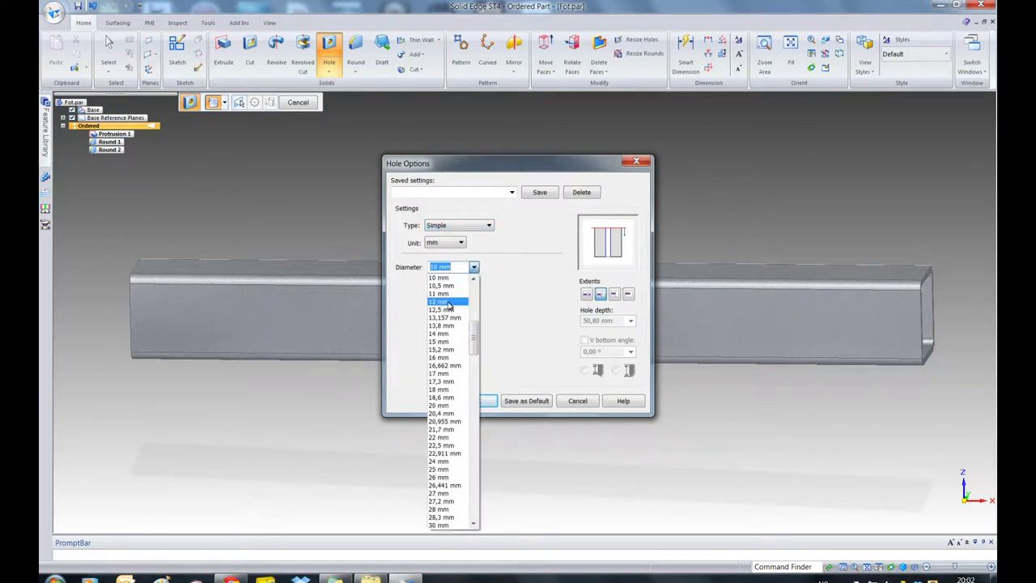
pyautogui.click(445, 302)
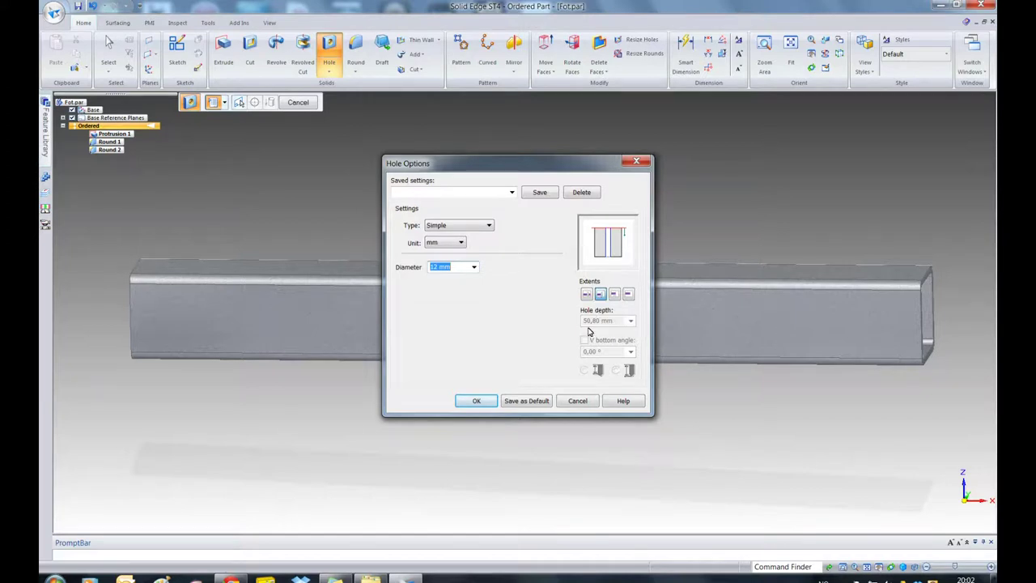
pyautogui.click(478, 401)
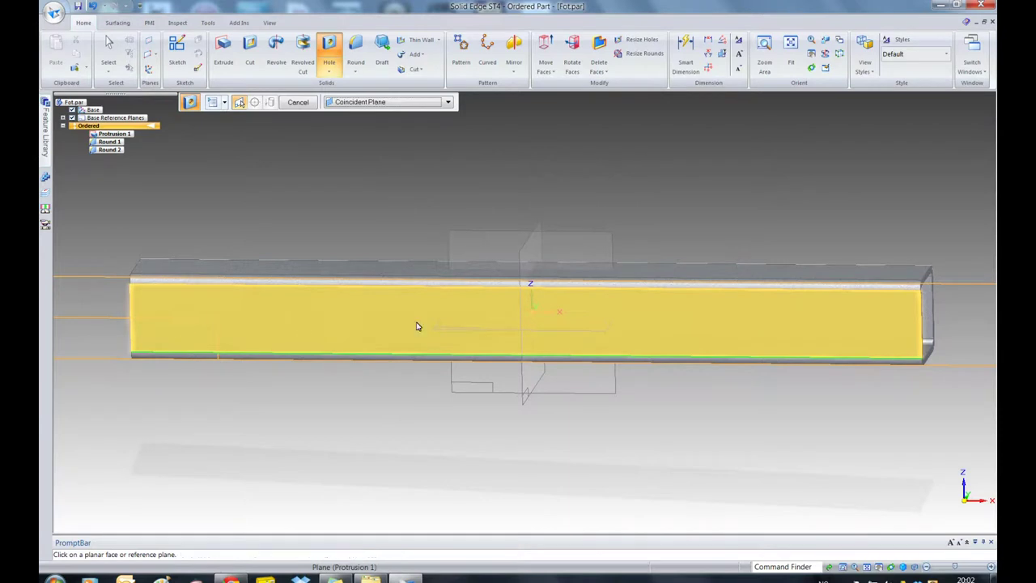
# - Place one hole circle on the tube's front face, centred vertically near the end on the negative X side
pyautogui.click(267, 318)
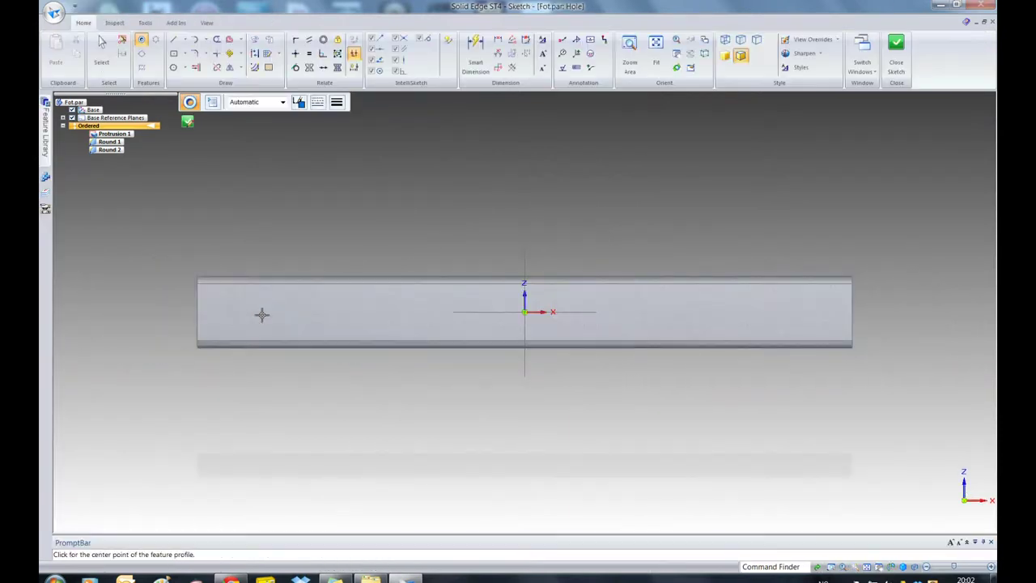
pyautogui.scroll(2, 252, 297)
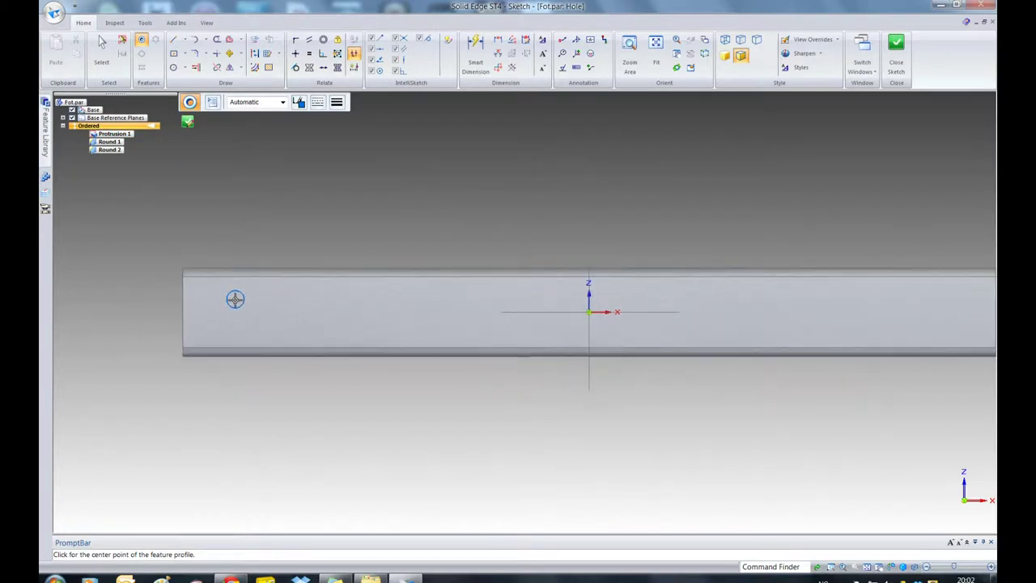
pyautogui.scroll(5, 235, 299)
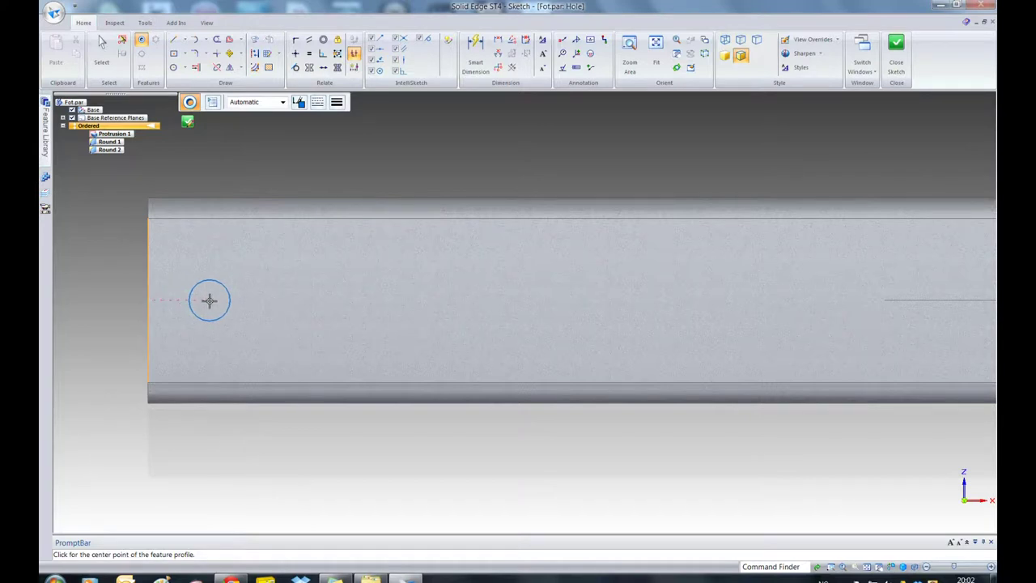
pyautogui.scroll(1, 208, 300)
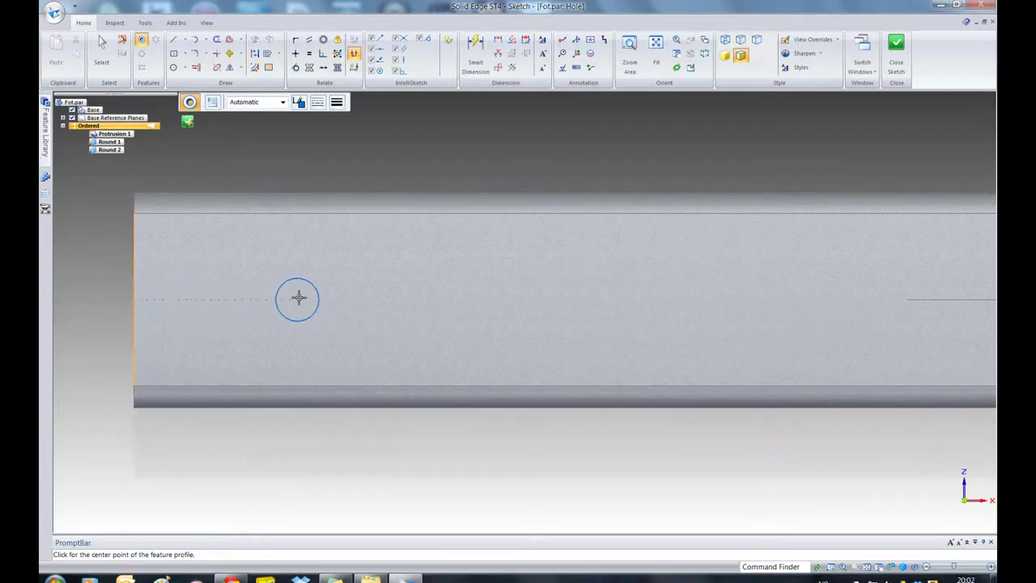
pyautogui.click(371, 297)
pyautogui.press('Escape')
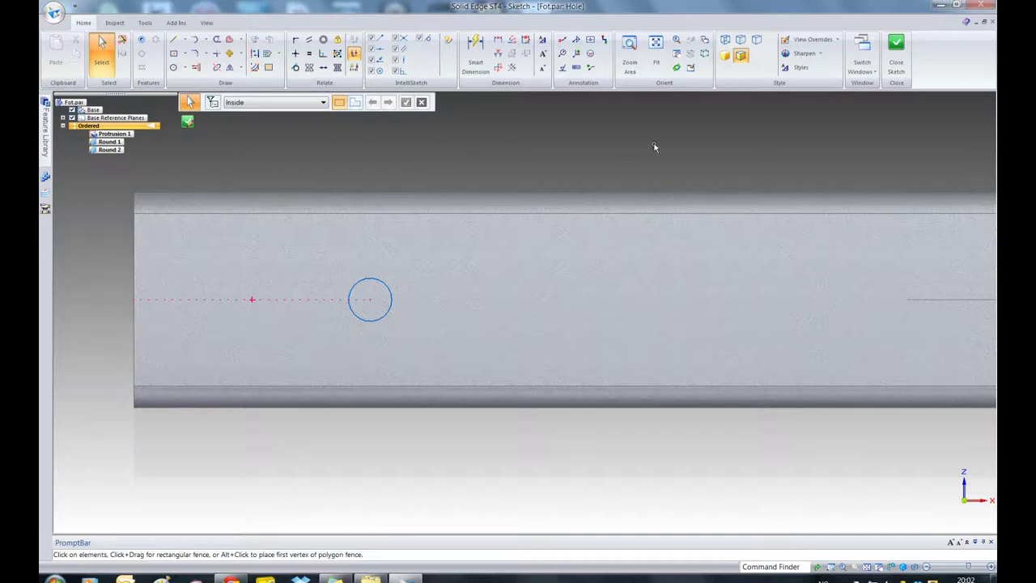
# - Dimension the distance from the tube's nearest end edge to the hole centre as 60 mm
pyautogui.click(498, 42)
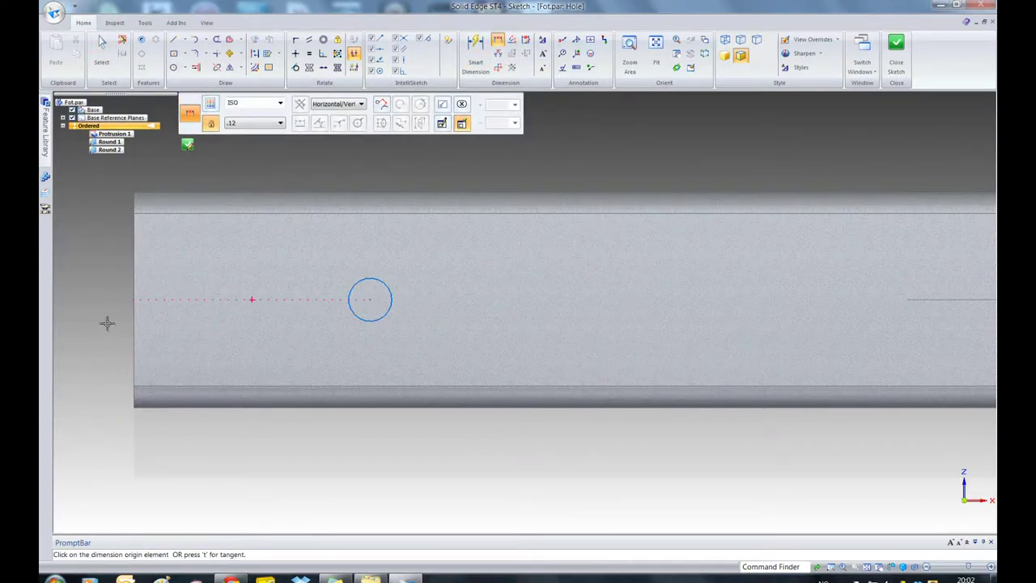
pyautogui.click(132, 267)
pyautogui.click(374, 319)
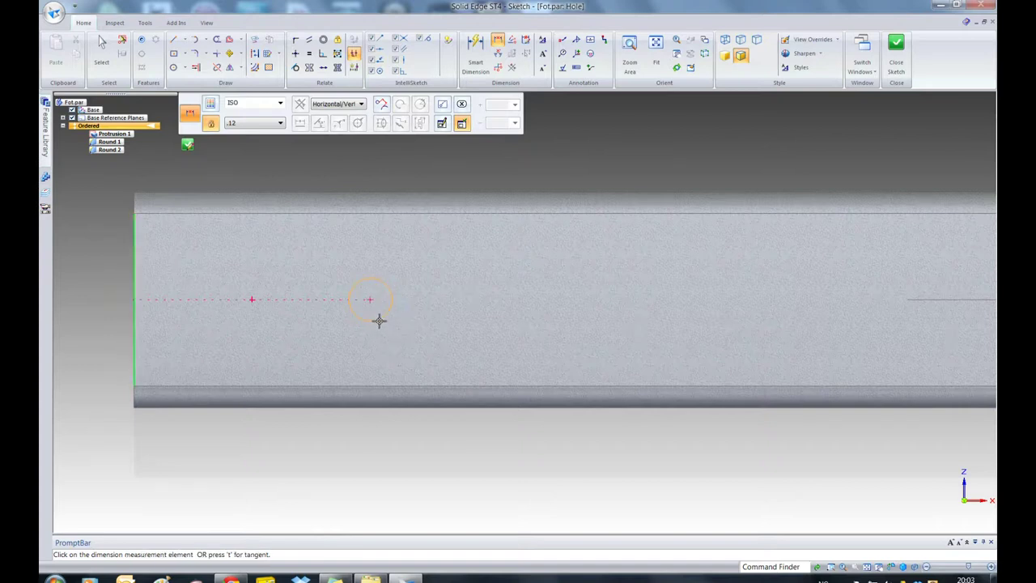
pyautogui.click(369, 300)
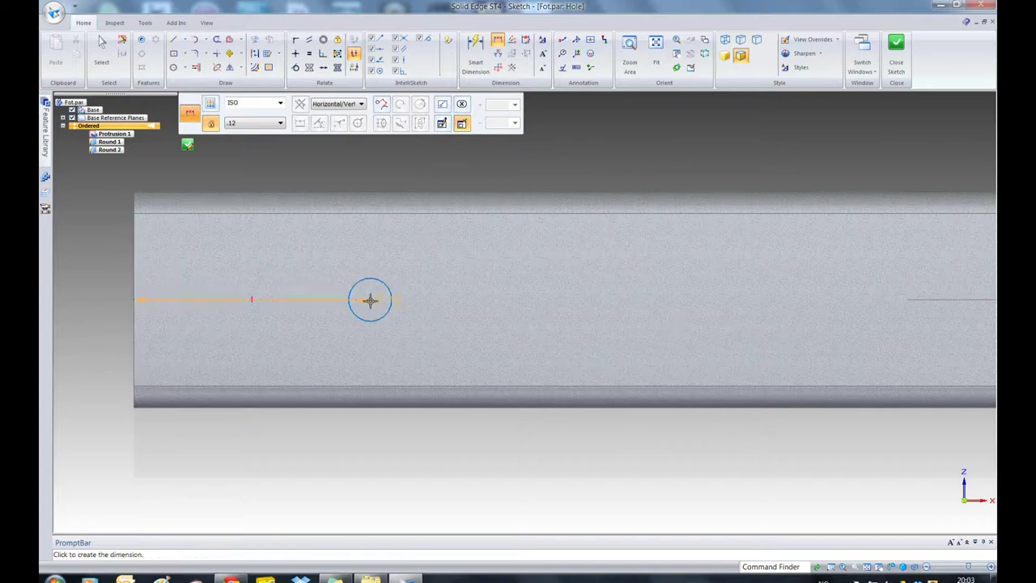
pyautogui.click(357, 247)
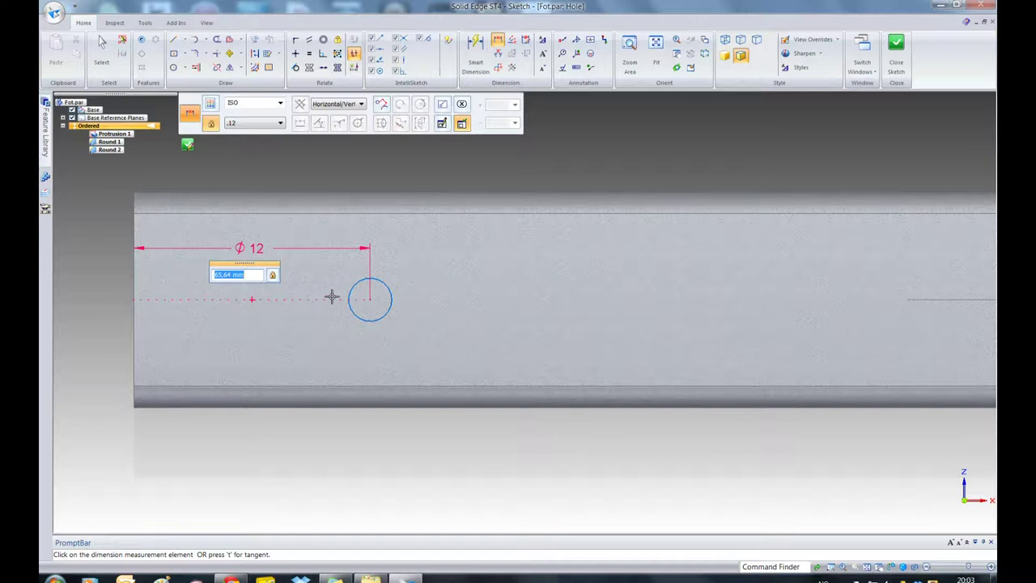
pyautogui.write('60')
pyautogui.press('Return')
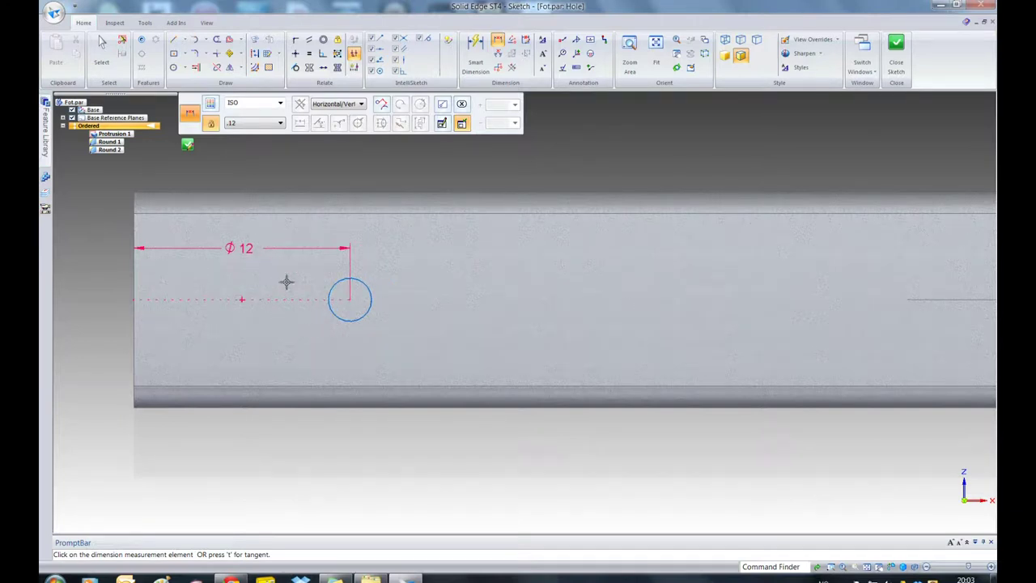
pyautogui.press('Escape')
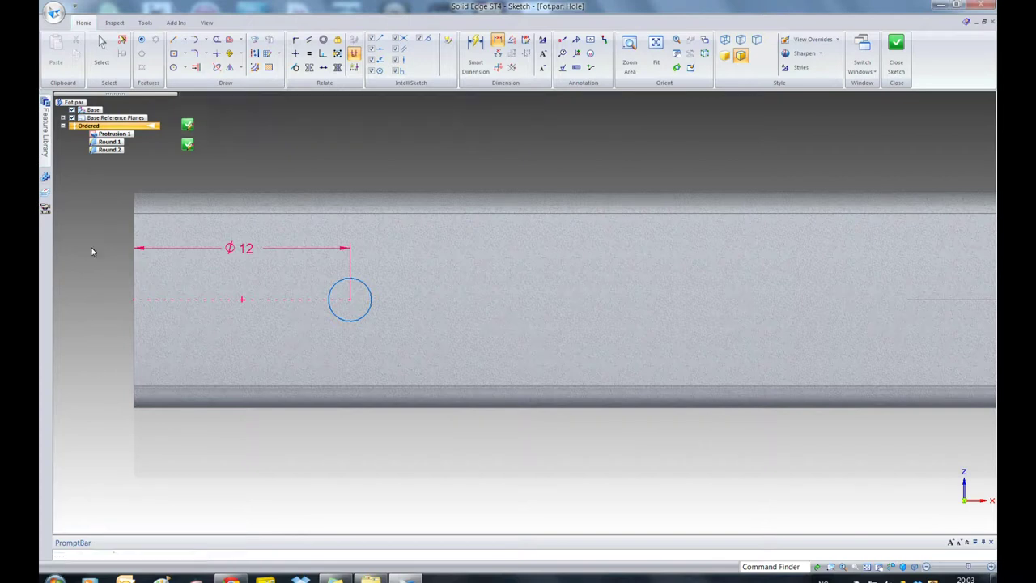
# - Try to clear the prefix text of the hole's distance dimension
pyautogui.click(221, 252)
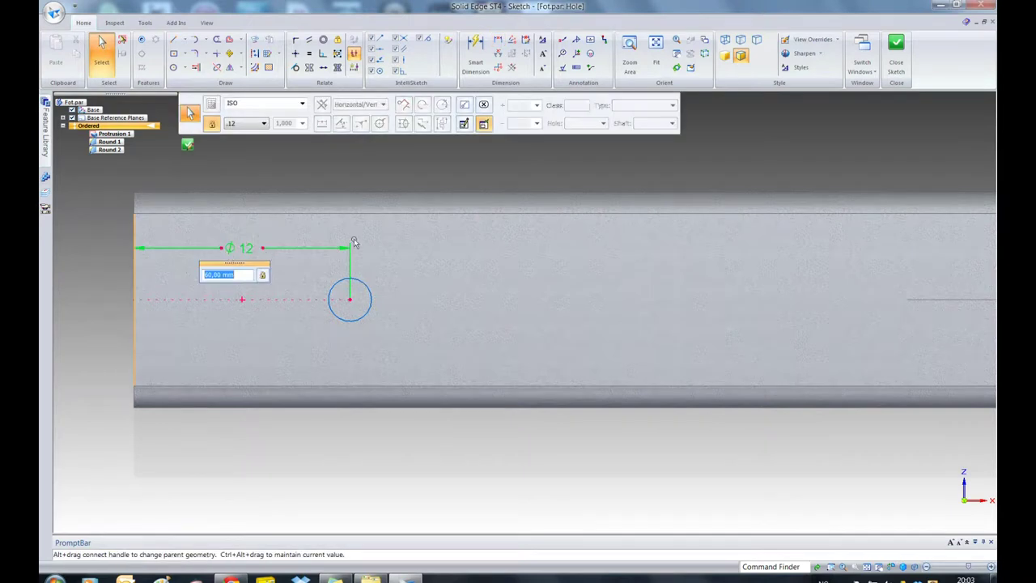
pyautogui.click(464, 123)
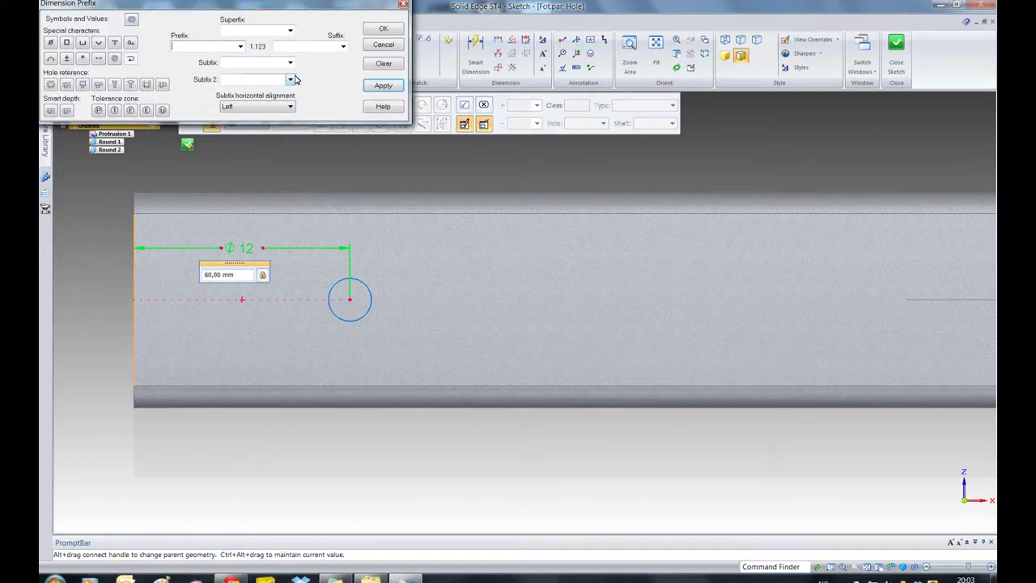
pyautogui.click(383, 85)
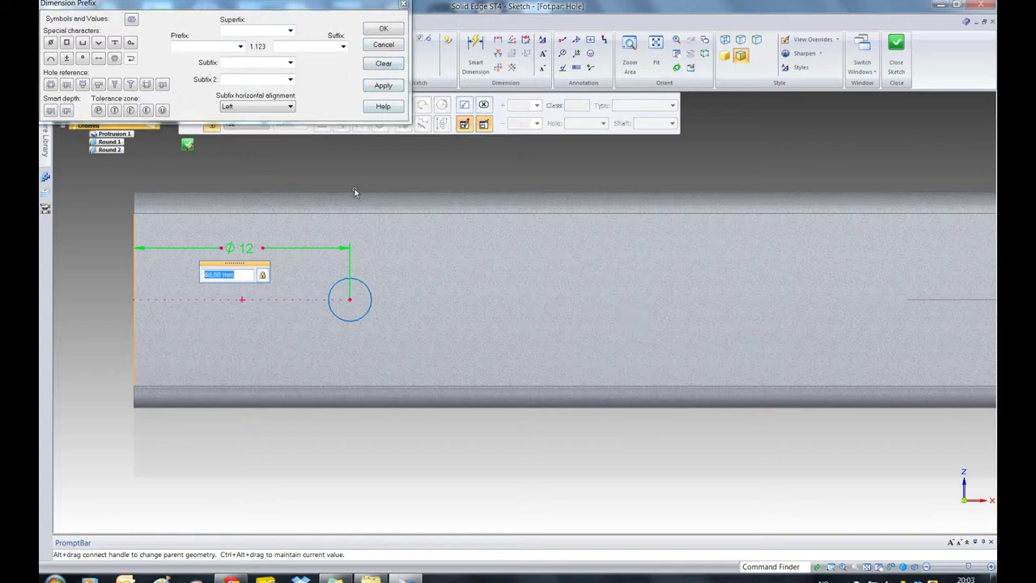
pyautogui.click(383, 29)
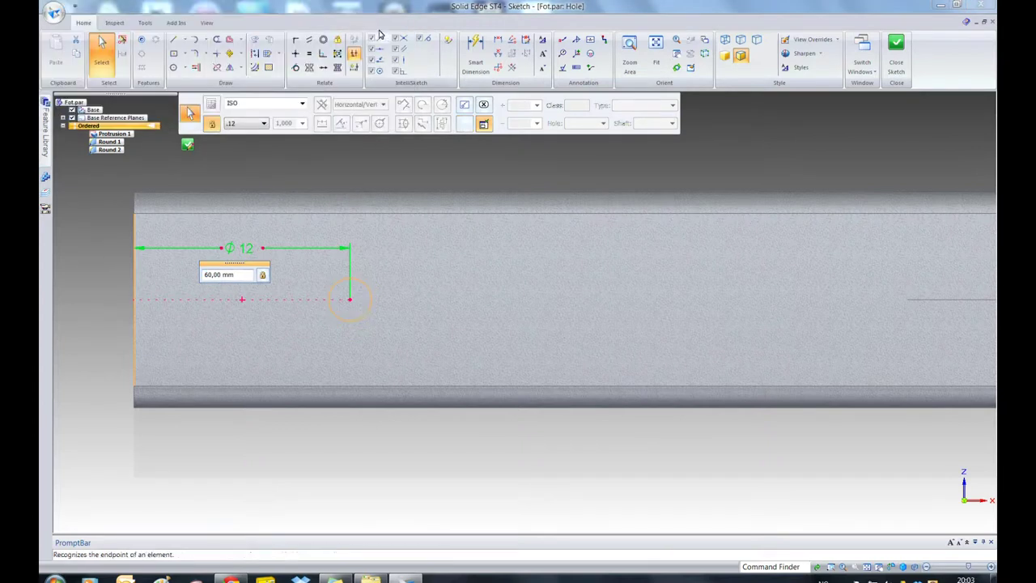
pyautogui.press('Escape')
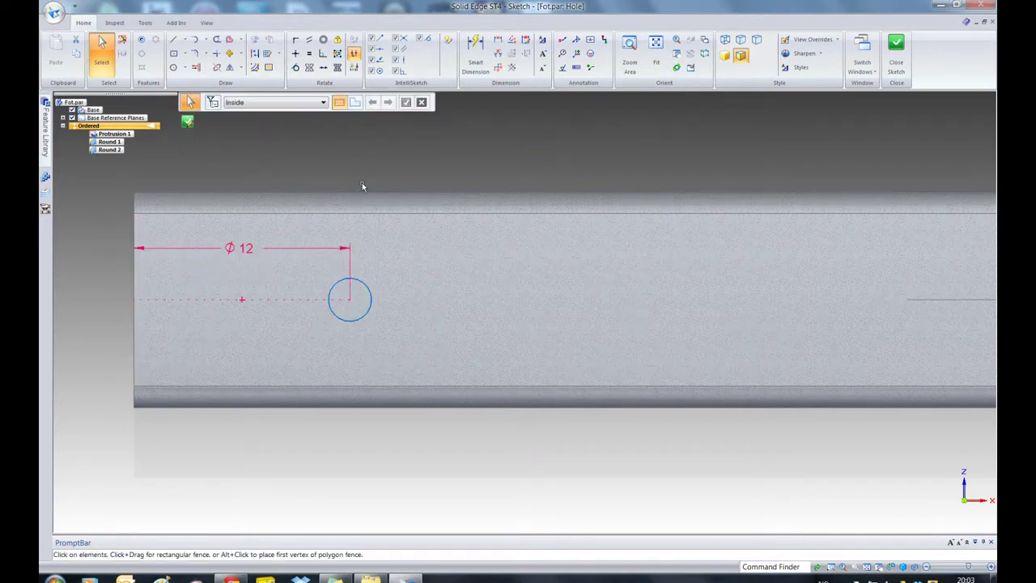
# - Change the display type of the hole's distance dimension from Hole Callout to Nominal
pyautogui.click(287, 248)
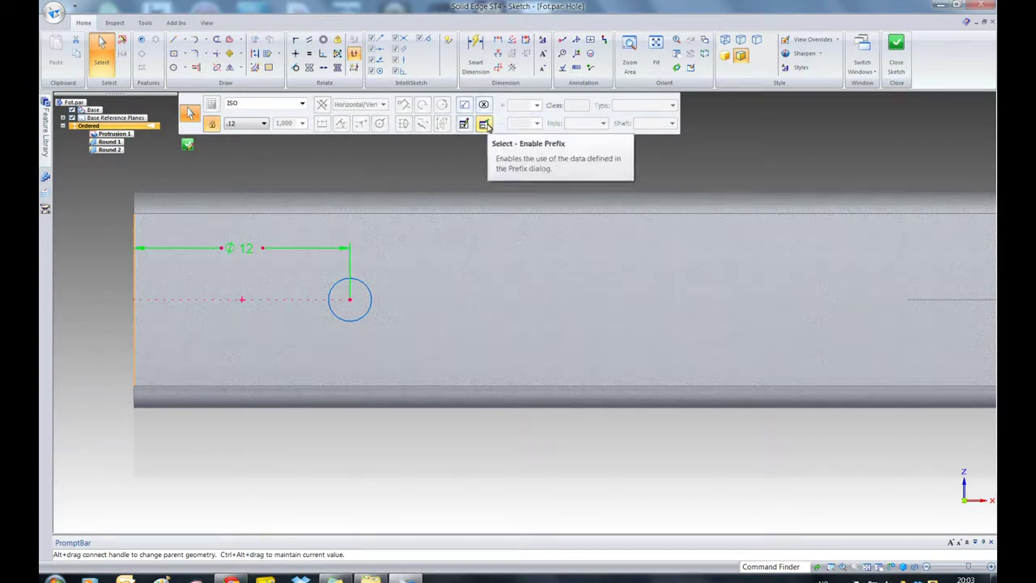
pyautogui.click(465, 107)
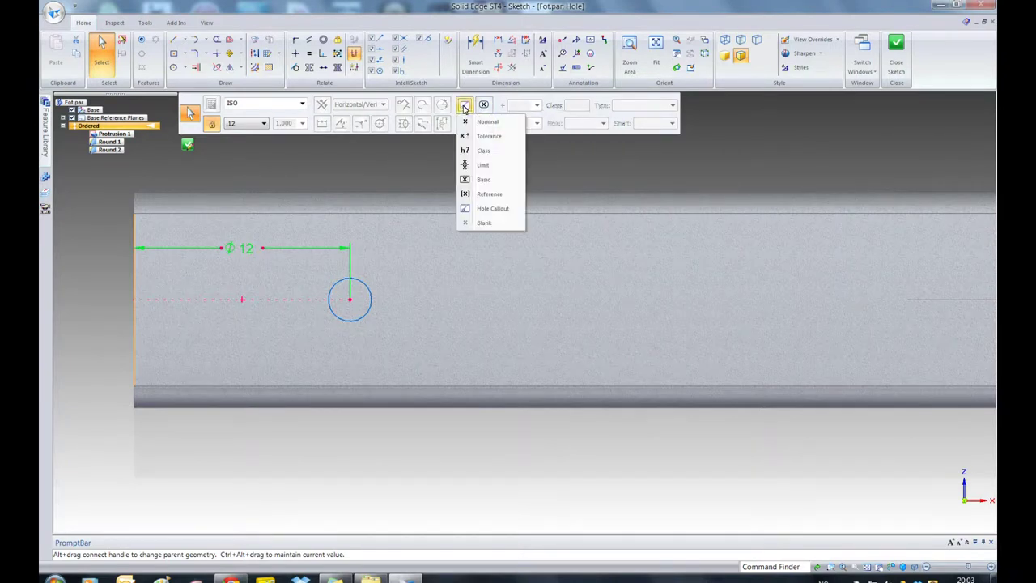
pyautogui.click(483, 132)
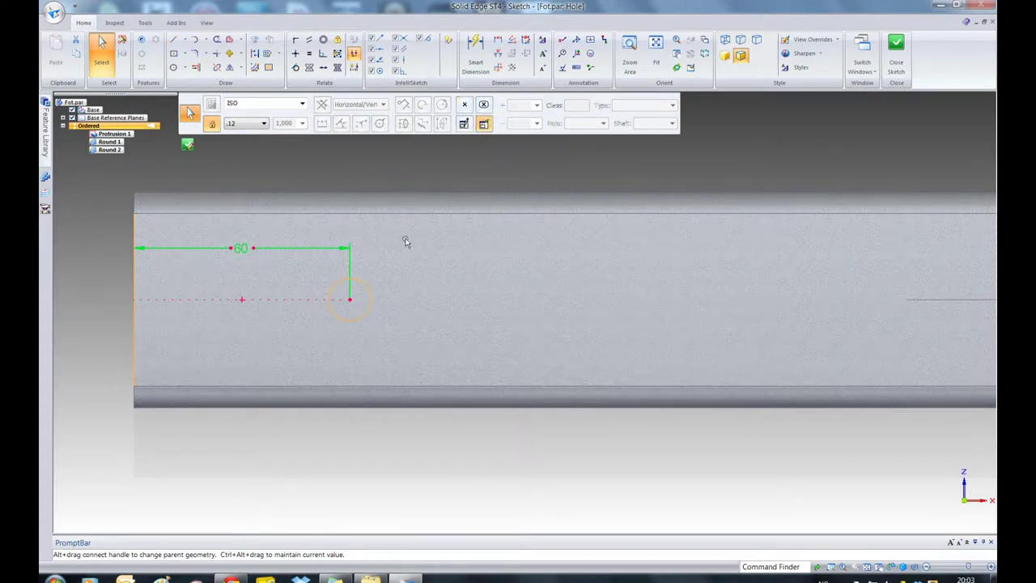
pyautogui.click(465, 105)
pyautogui.click(473, 124)
pyautogui.press('Escape')
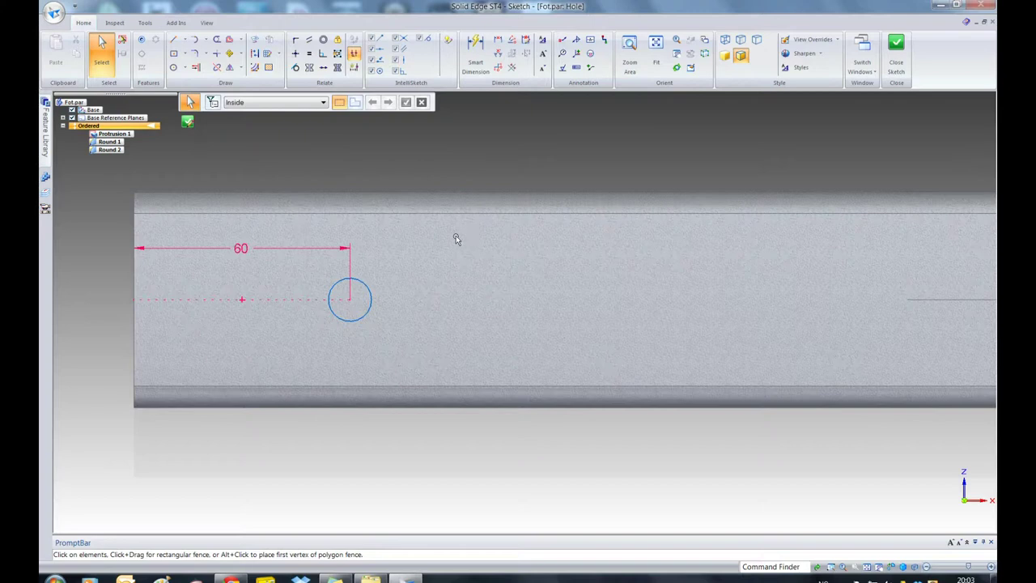
# - Set the dimension type for new distance dimensions to Nominal
pyautogui.click(497, 40)
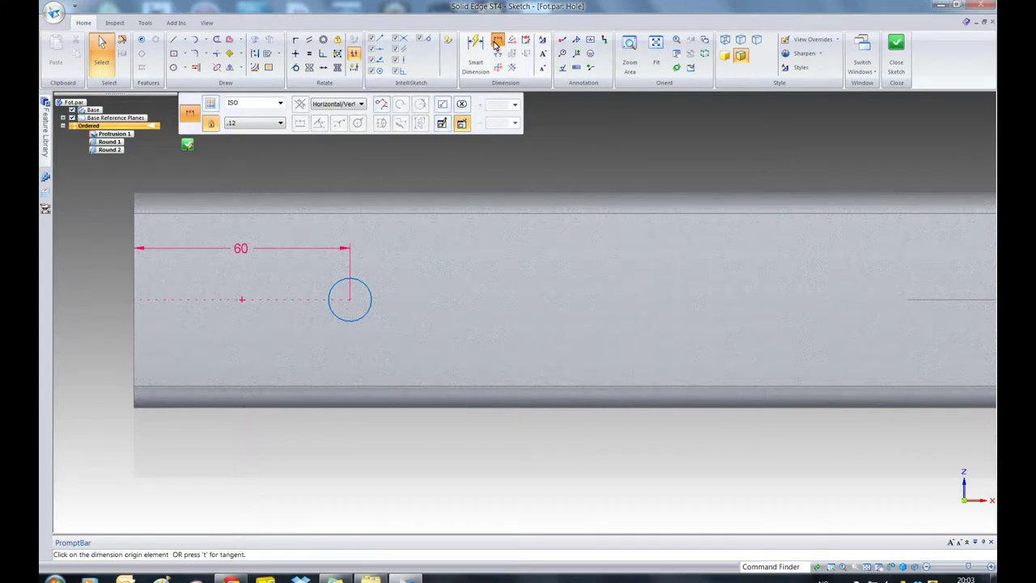
pyautogui.click(444, 106)
pyautogui.click(455, 121)
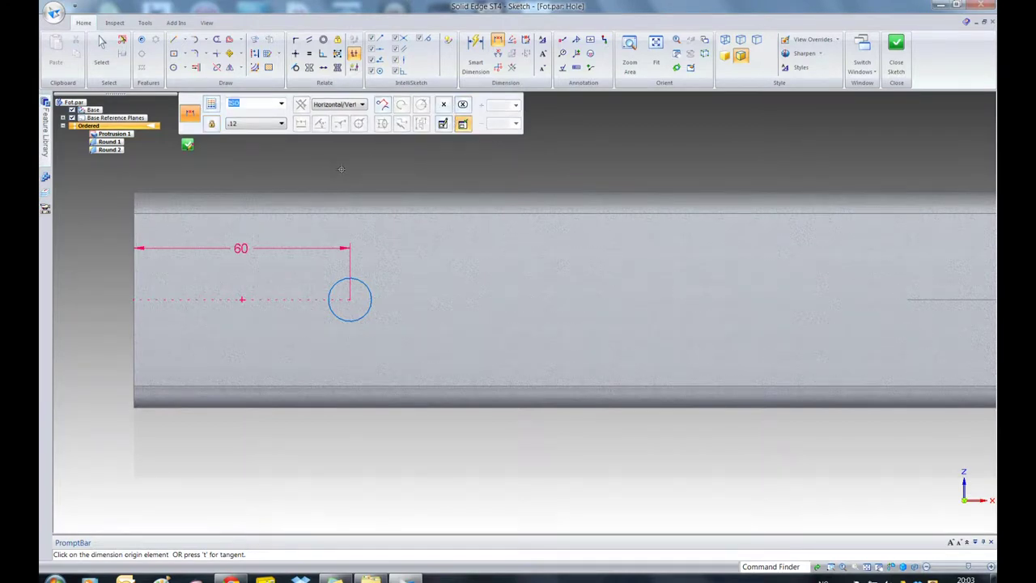
pyautogui.click(484, 55)
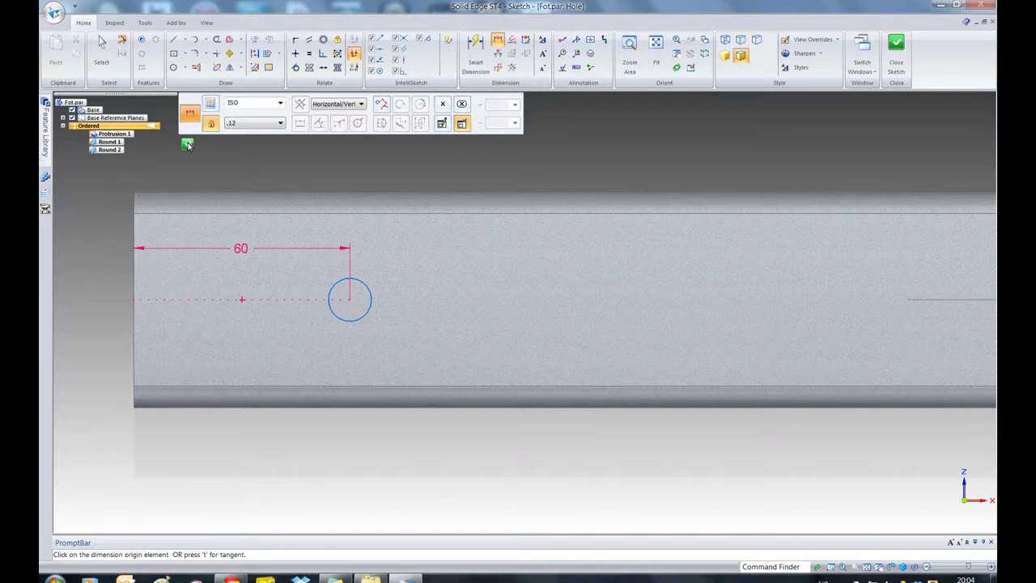
# - Close the hole sketch, cut the hole inward through the tube's front wall and finish the feature
pyautogui.click(187, 144)
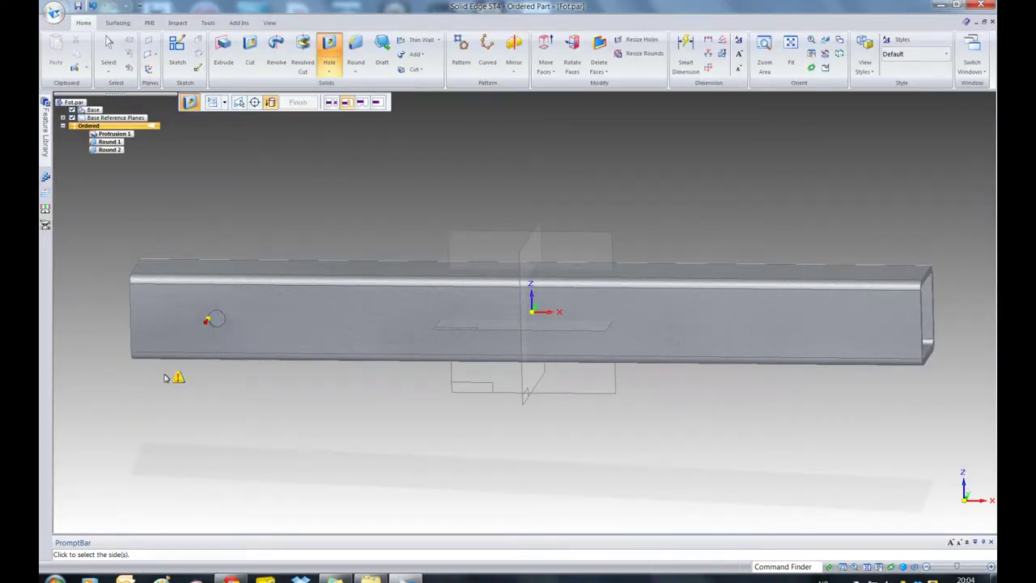
pyautogui.click(337, 172)
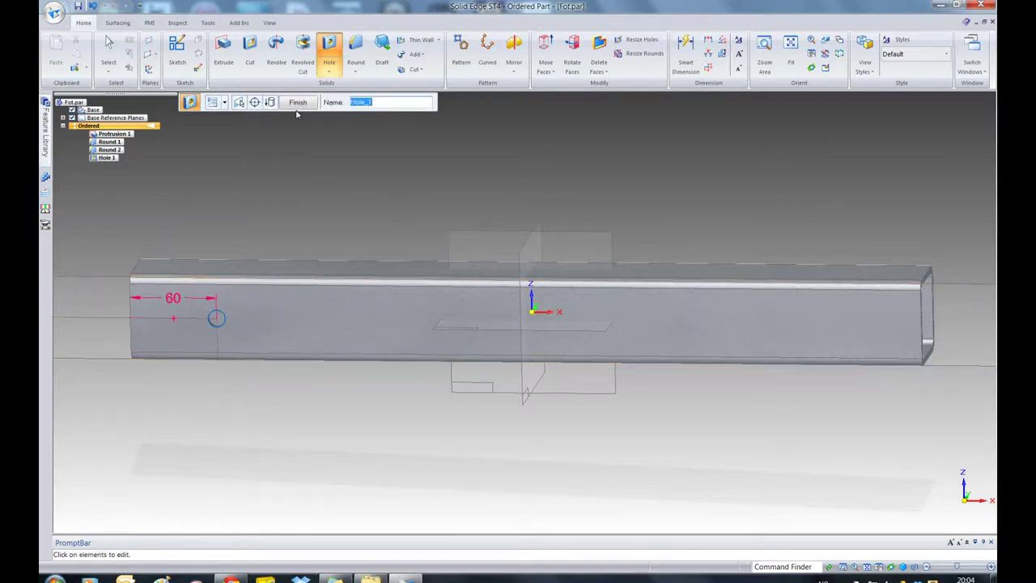
pyautogui.click(297, 102)
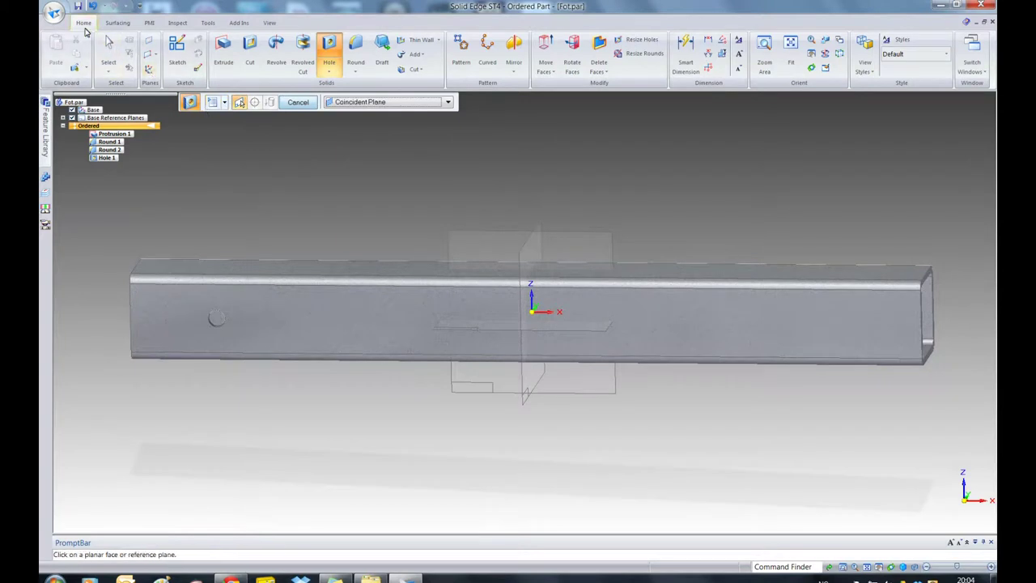
pyautogui.press('Escape')
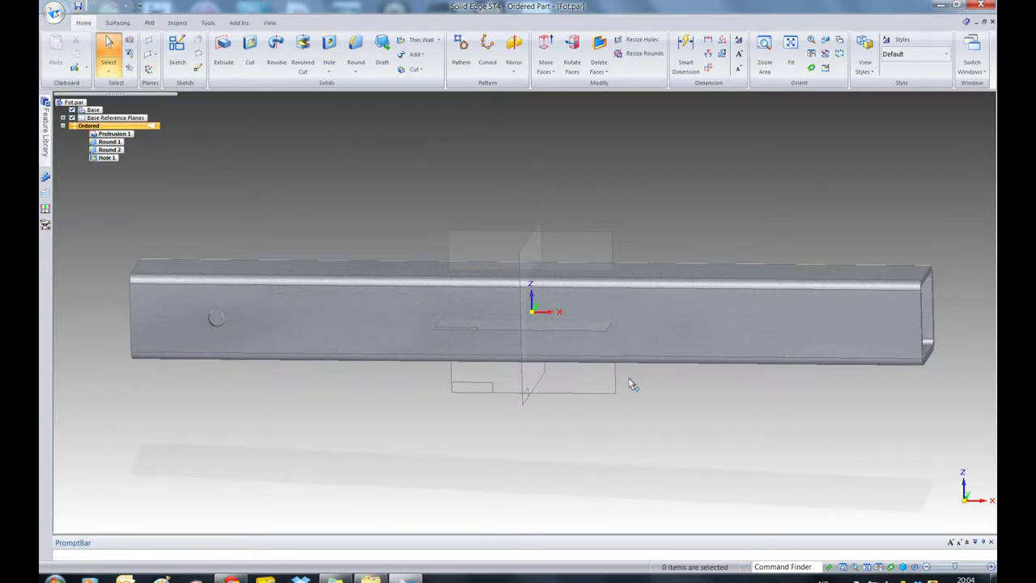
pyautogui.hotkey('ctrl', 'i')
pyautogui.hotkey('ctrl', 'j')
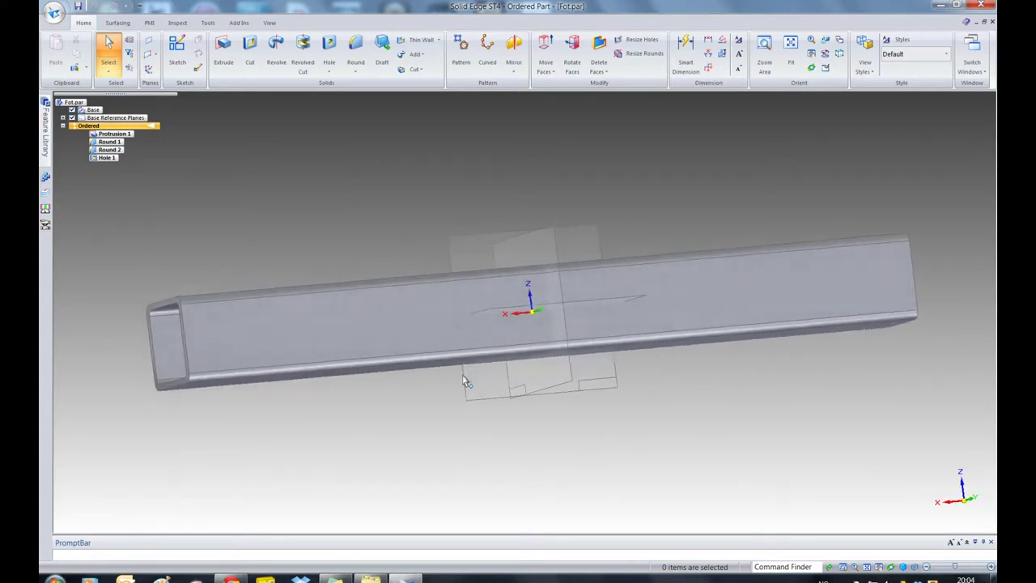
pyautogui.hotkey('ctrl', 'f')
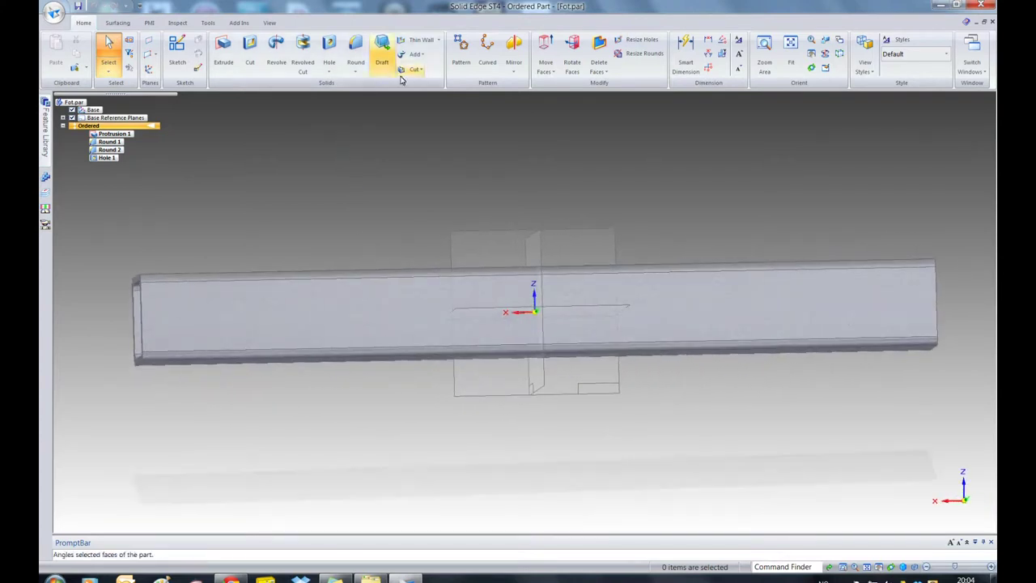
# - Start another simple hole and set its diameter to 12 mm
pyautogui.click(328, 50)
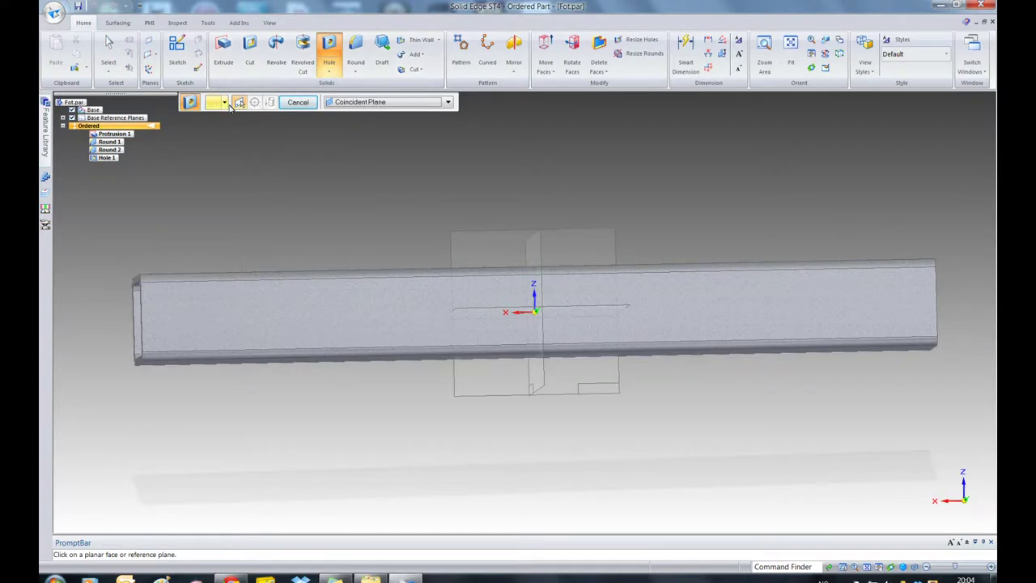
pyautogui.click(213, 103)
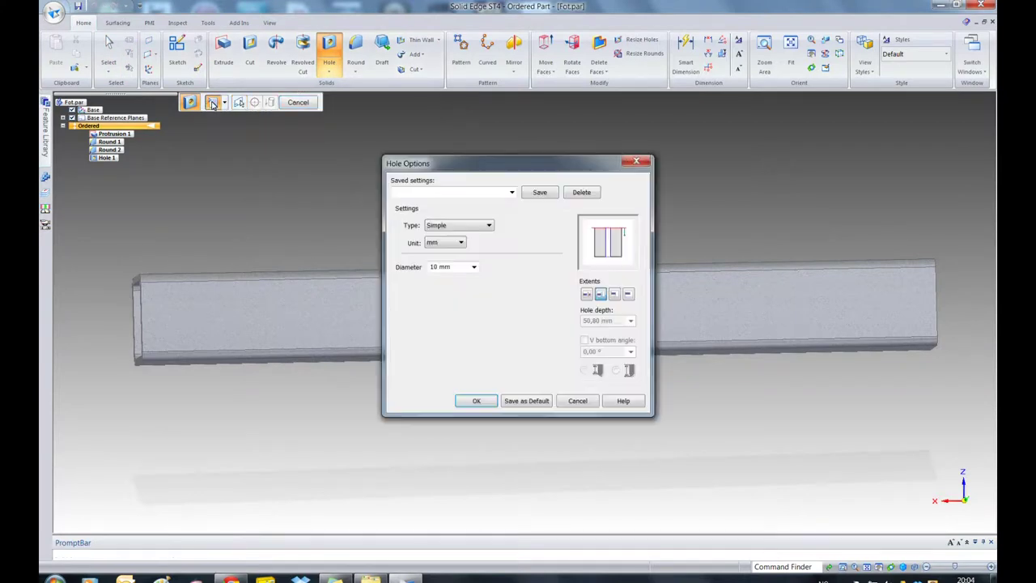
pyautogui.click(474, 268)
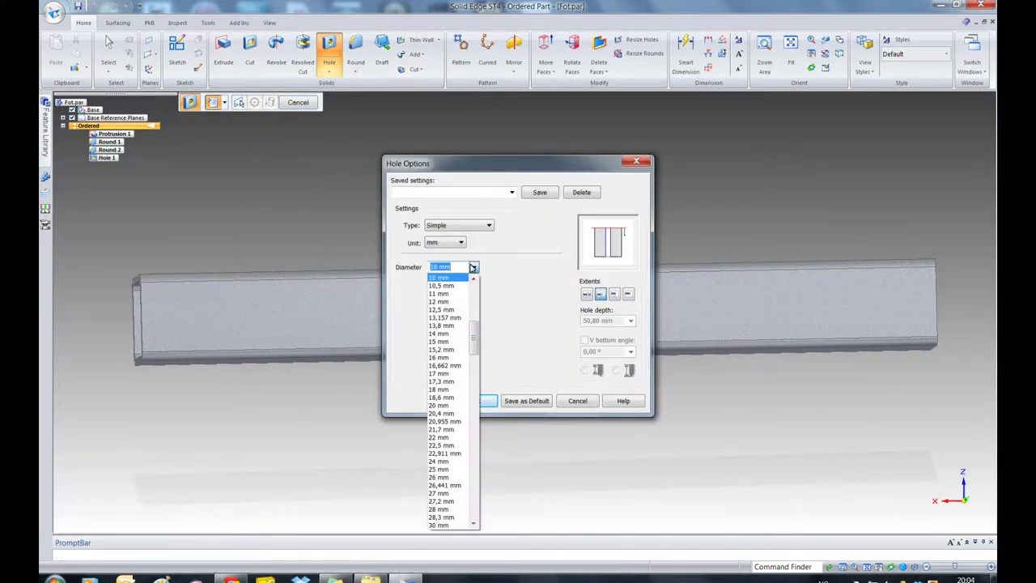
pyautogui.click(445, 304)
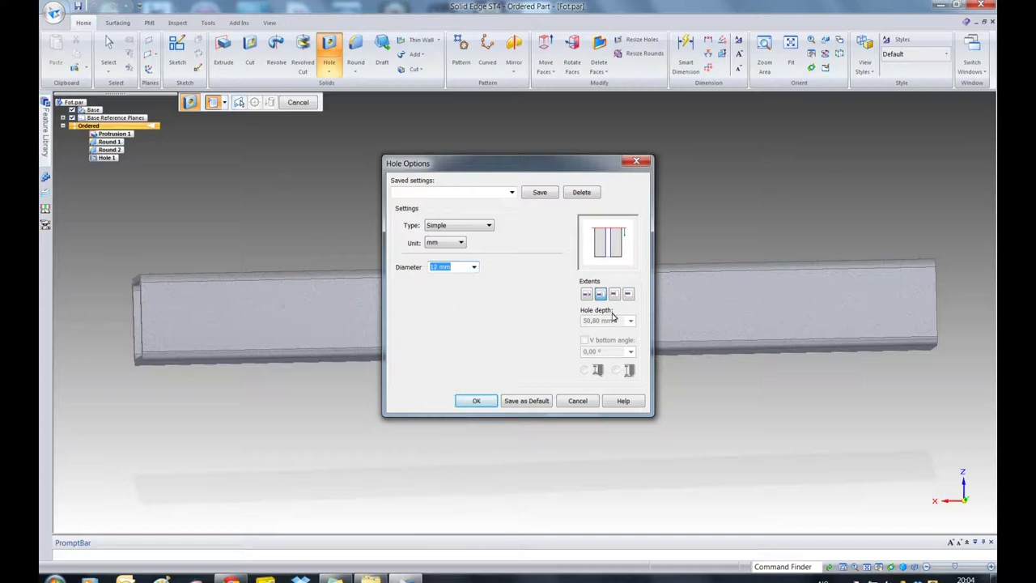
pyautogui.click(476, 401)
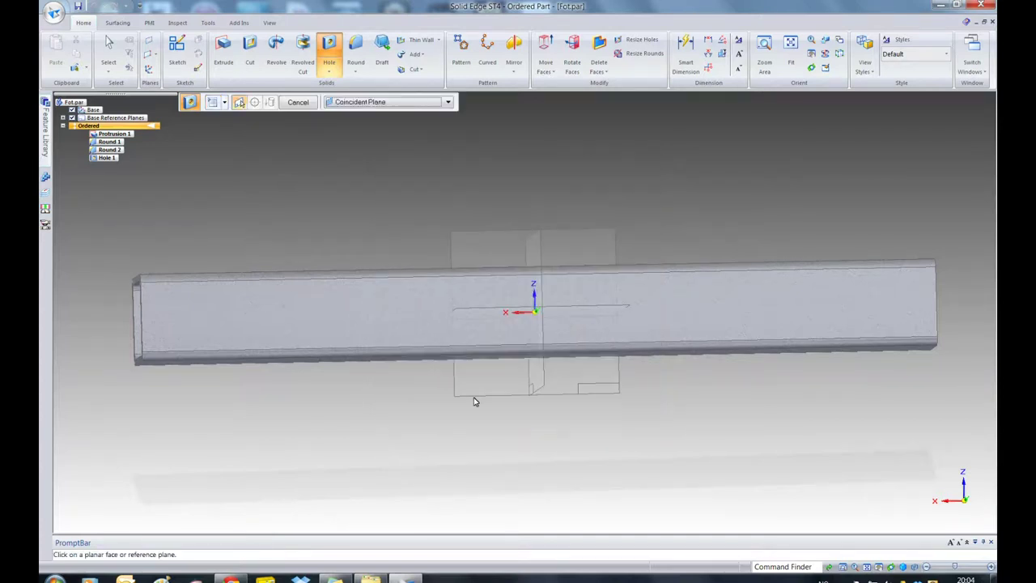
# - Place the hole circle on the tube's unpierced side face, about 63 mm from the X-side end and aligned with the end edge's midpoint
pyautogui.scroll(3, 145, 326)
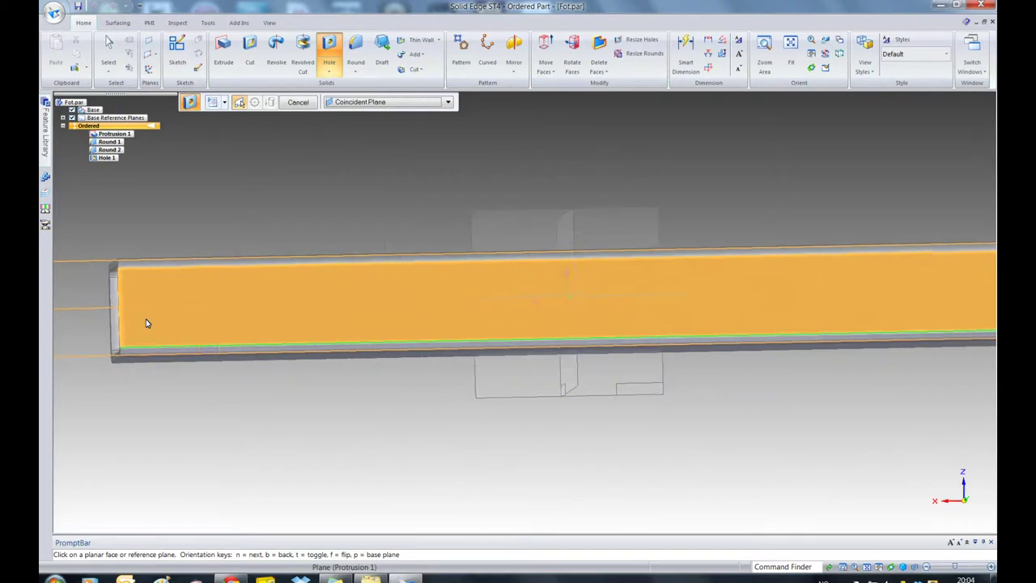
pyautogui.click(169, 297)
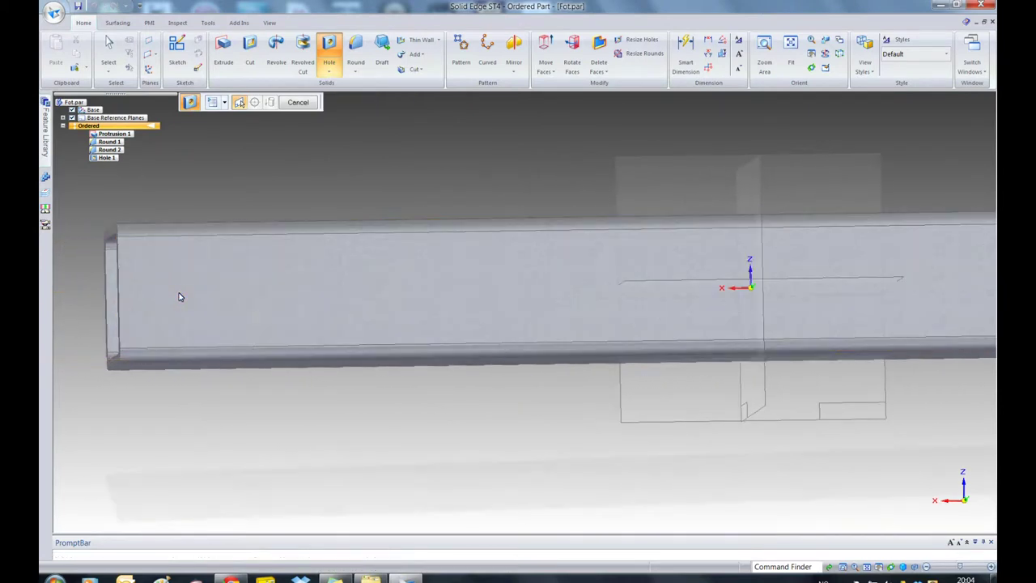
pyautogui.scroll(5, 189, 325)
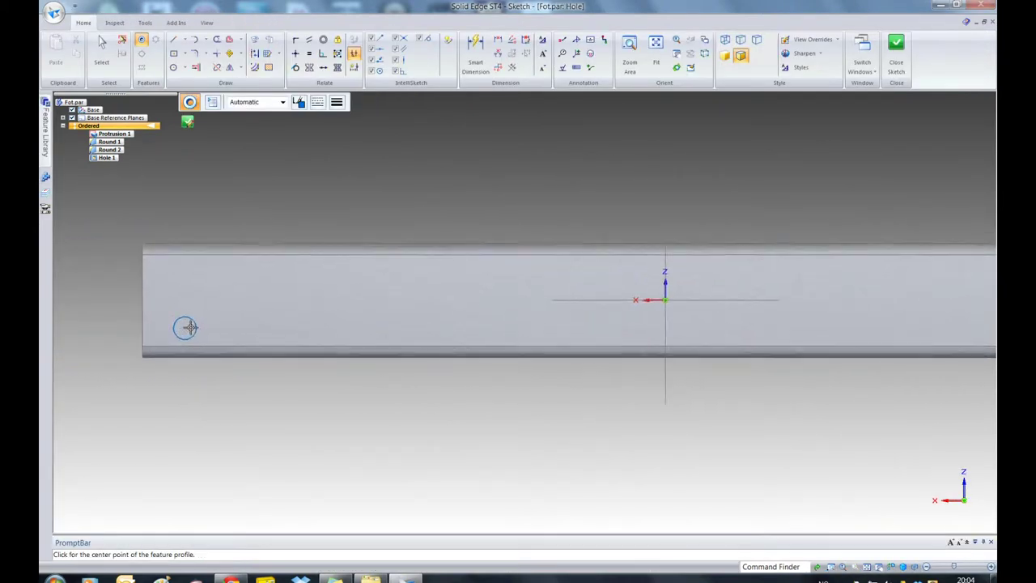
pyautogui.scroll(1, 162, 296)
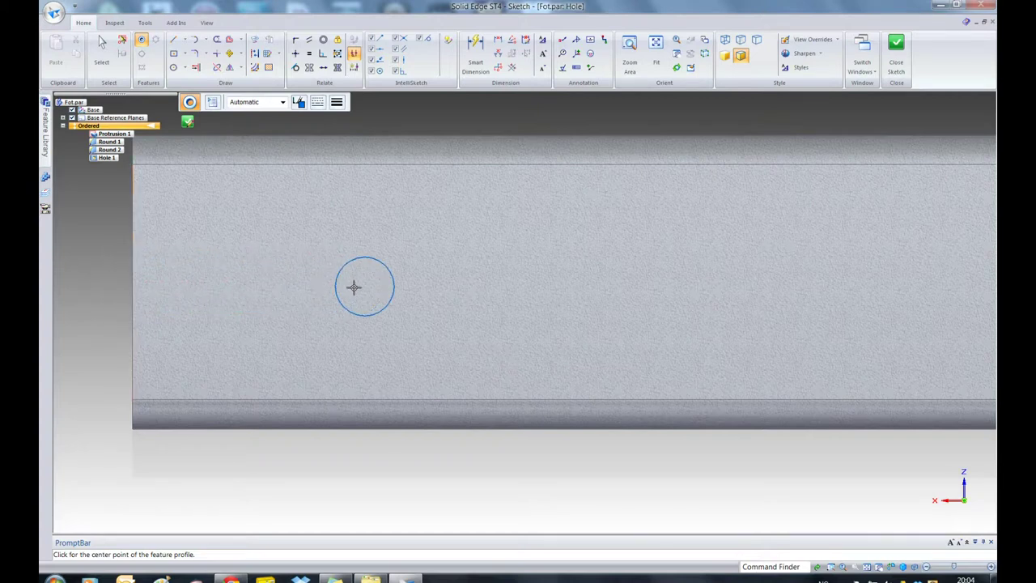
pyautogui.click(442, 282)
pyautogui.press('Escape')
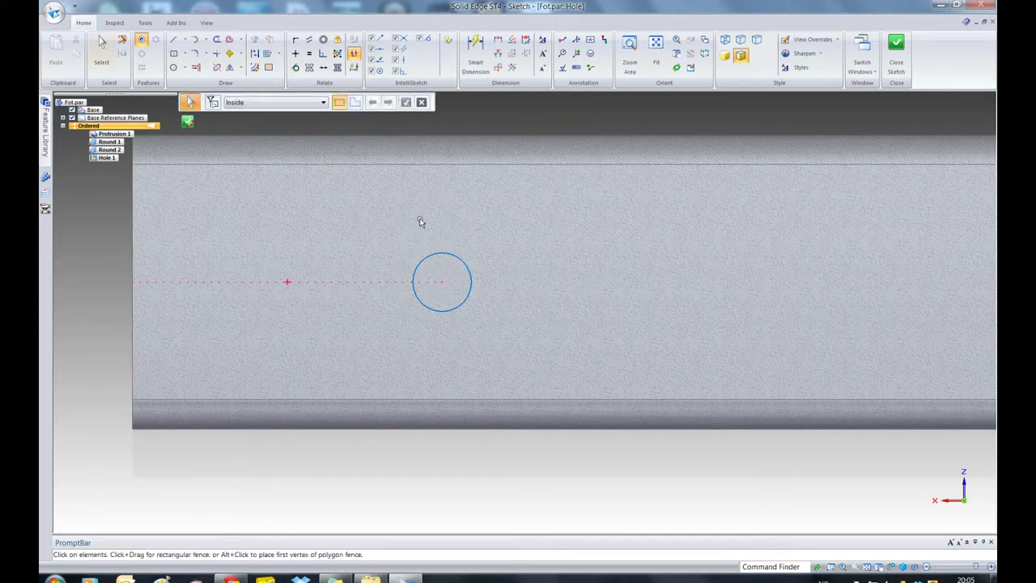
# - Dimension the hole centre from the tube's end edge and set the distance to 60 mm
pyautogui.click(497, 39)
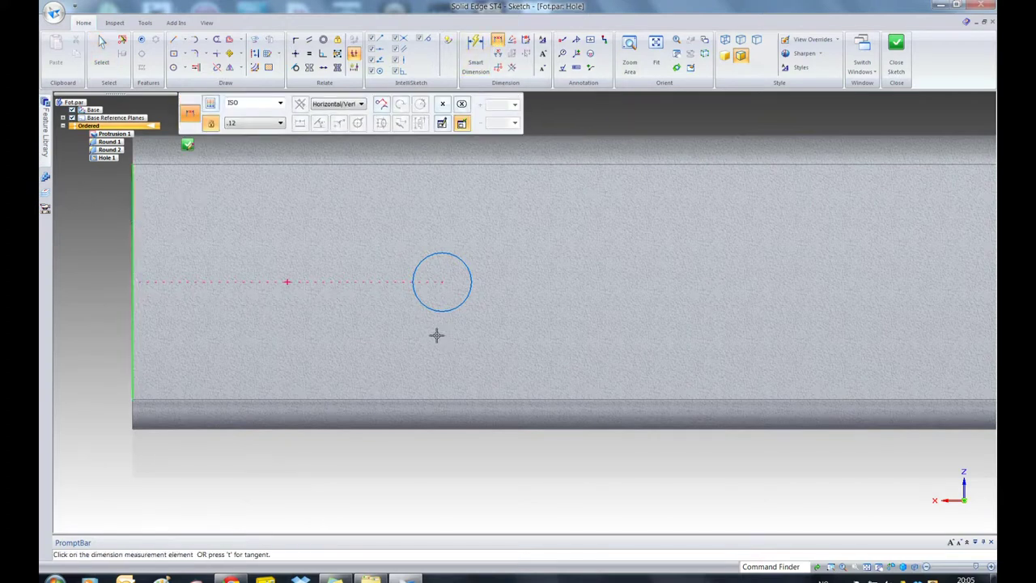
pyautogui.click(440, 281)
pyautogui.click(423, 214)
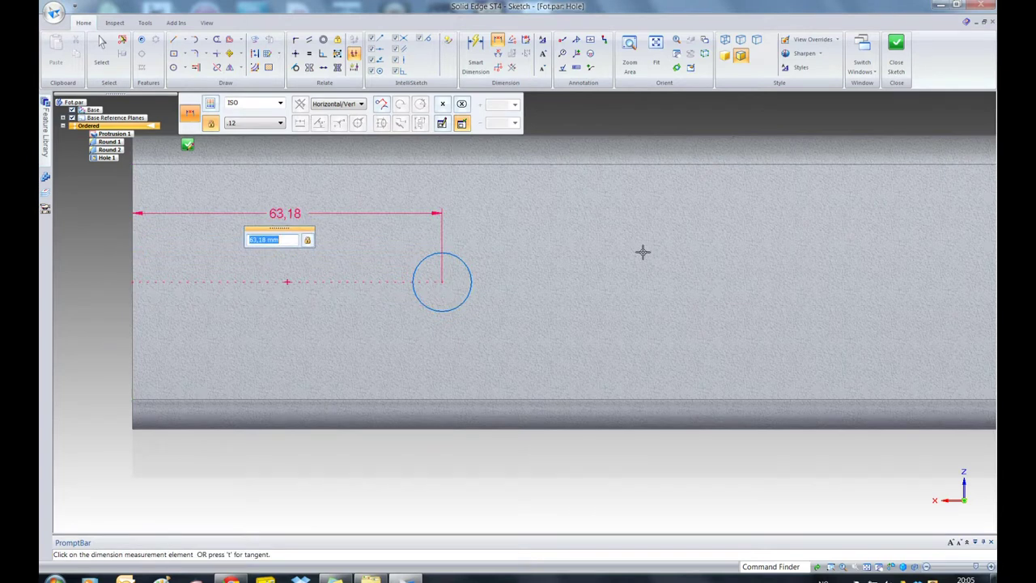
pyautogui.press('Return')
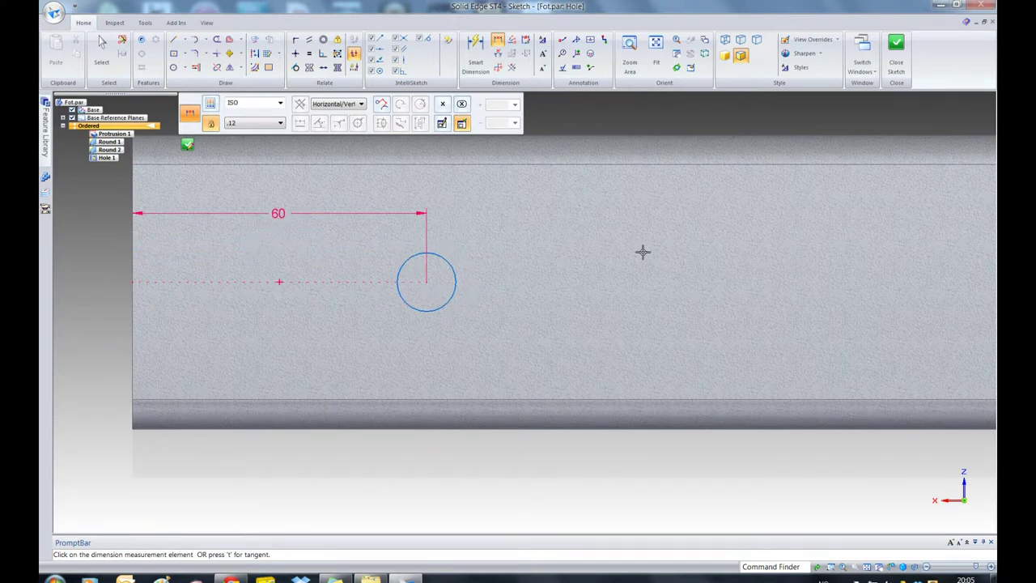
# - Close the hole sketch, cut the hole inward through the tube's side wall and end the Hole command
pyautogui.click(187, 144)
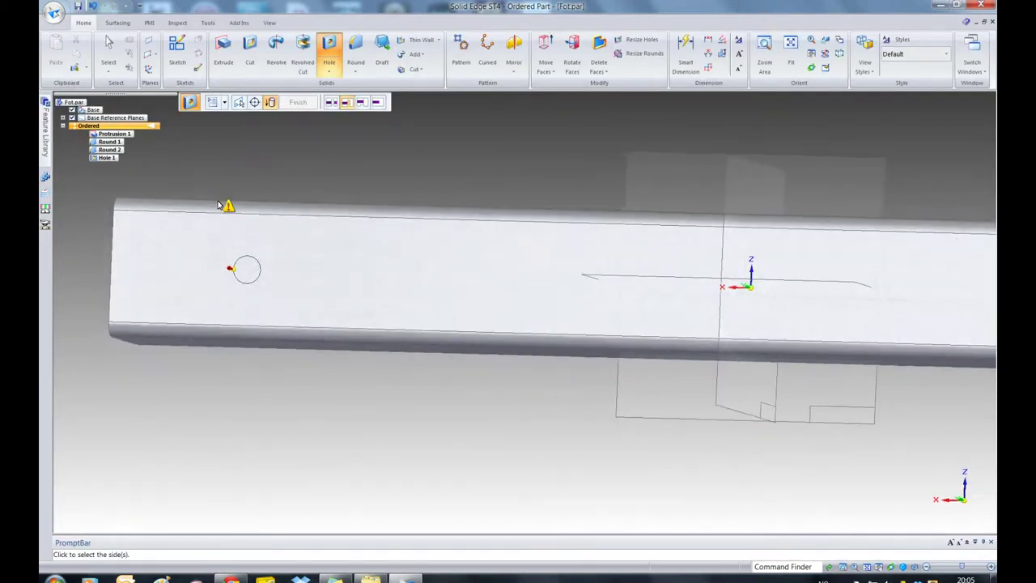
pyautogui.click(242, 206)
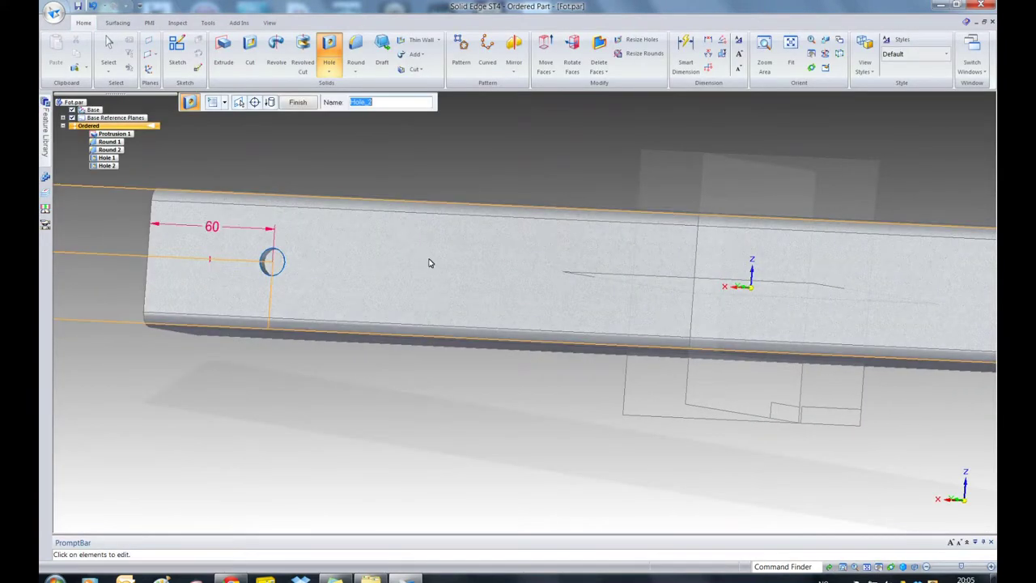
pyautogui.click(269, 101)
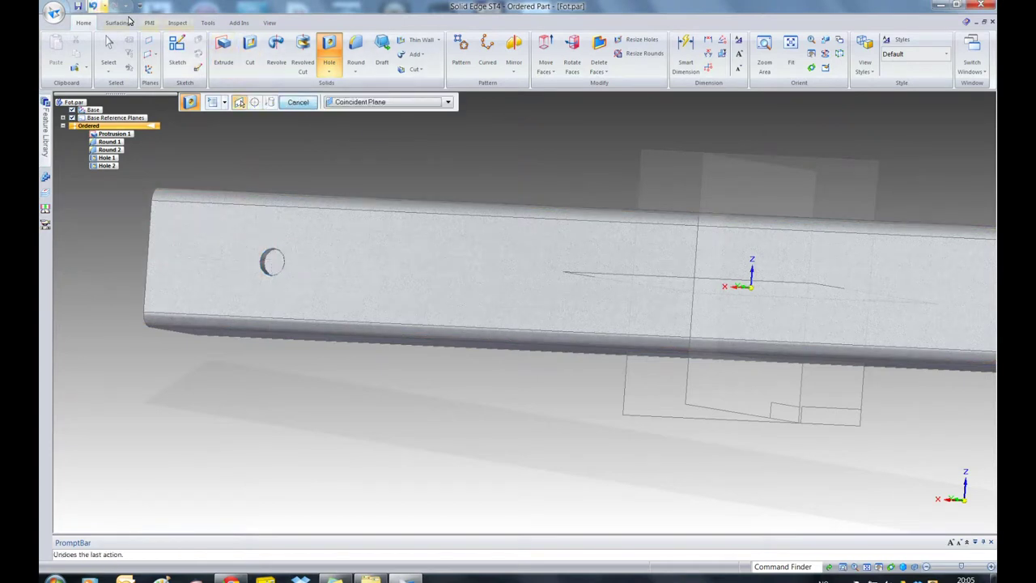
pyautogui.press('Escape')
# - Start a new simple hole and set its diameter to 8 mm
pyautogui.moveTo(453, 343); pyautogui.dragTo(502, 412, button='middle')
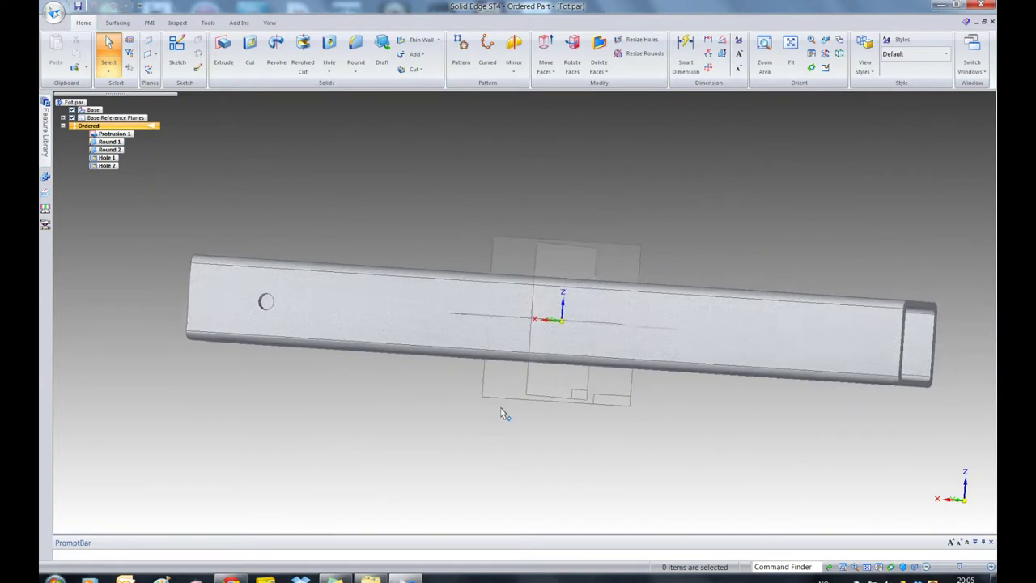
pyautogui.moveTo(618, 440); pyautogui.dragTo(437, 384, button='middle')
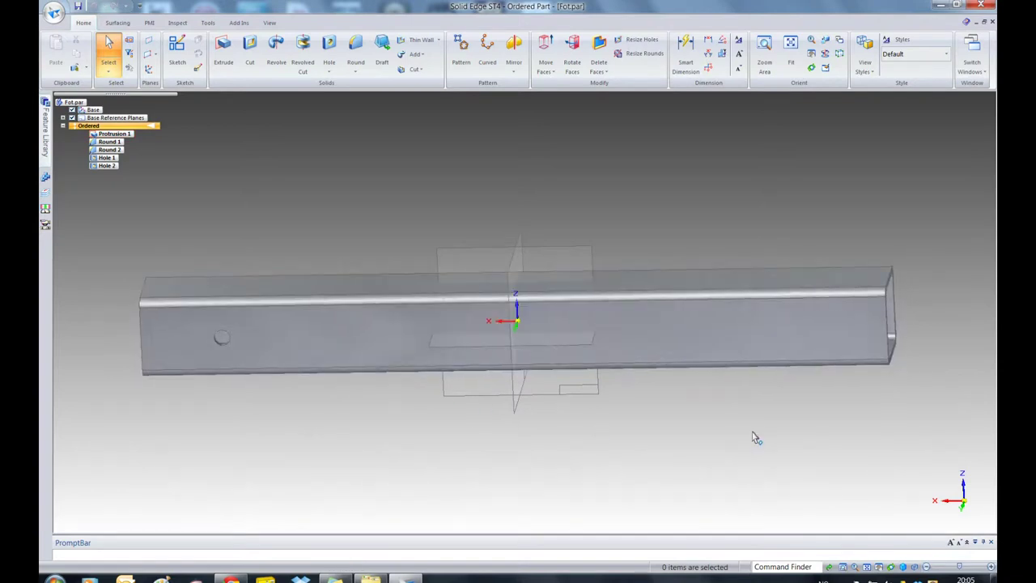
pyautogui.moveTo(658, 414); pyautogui.dragTo(724, 383, button='middle')
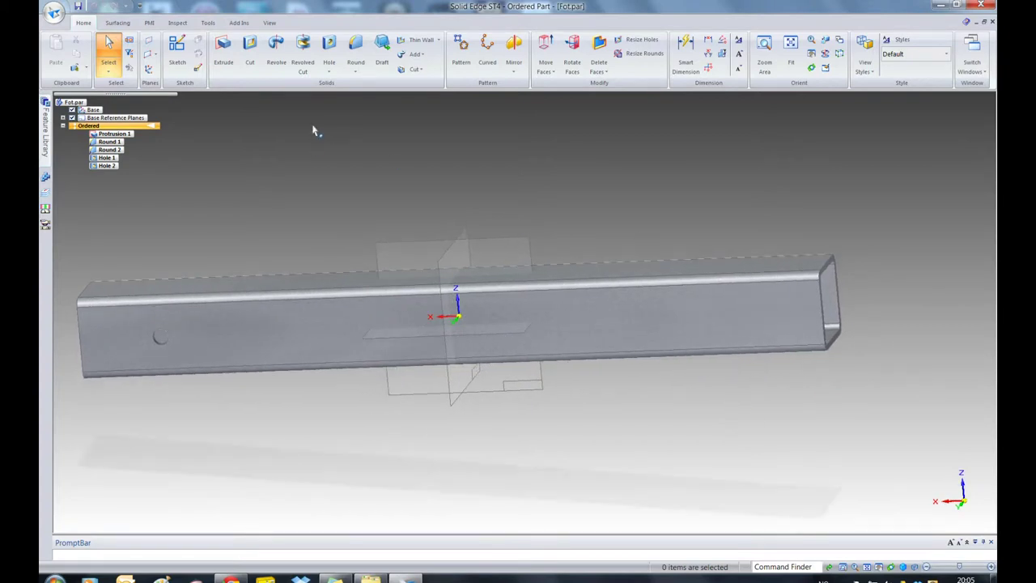
pyautogui.click(329, 48)
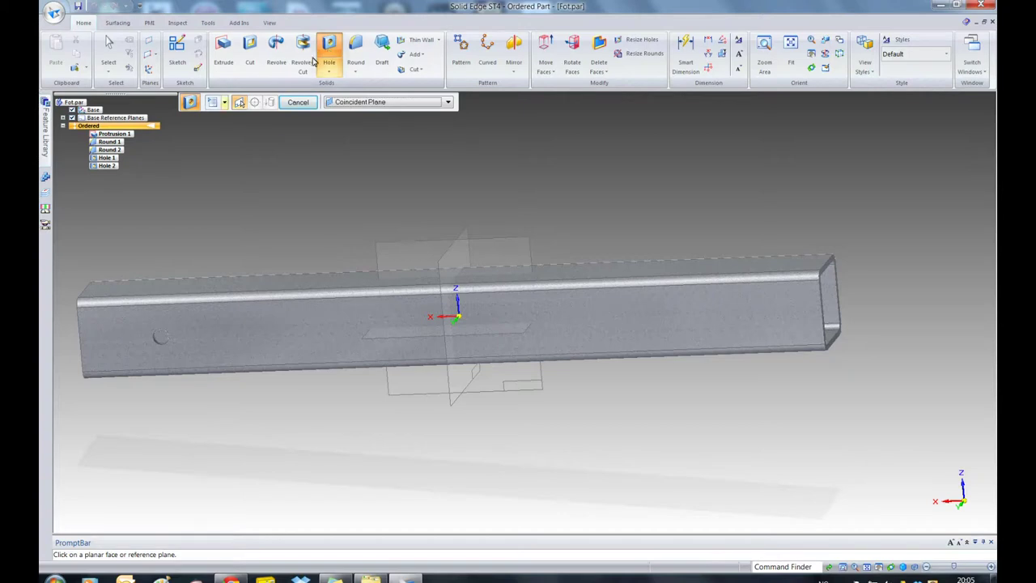
pyautogui.click(213, 102)
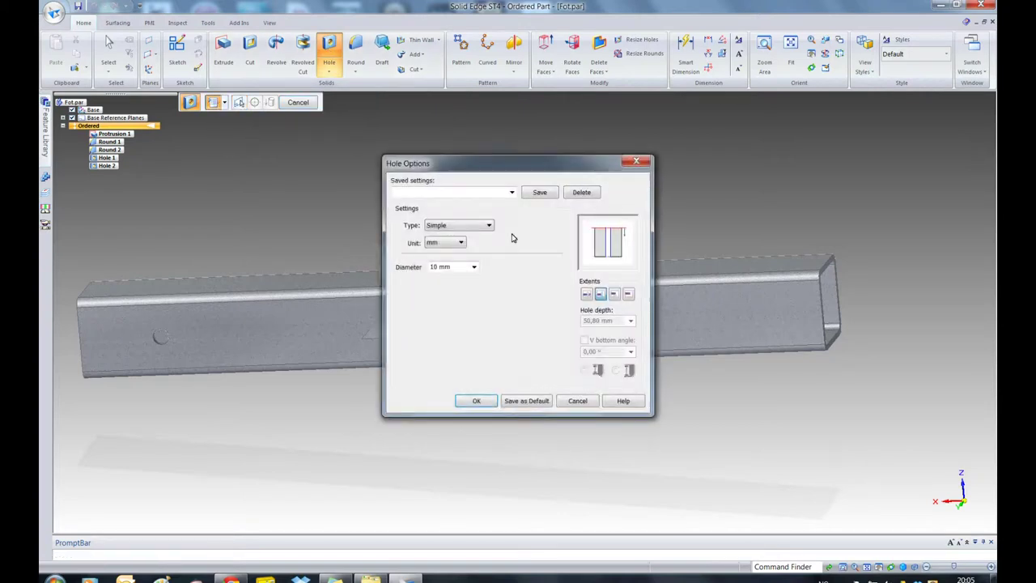
pyautogui.click(489, 226)
pyautogui.click(489, 227)
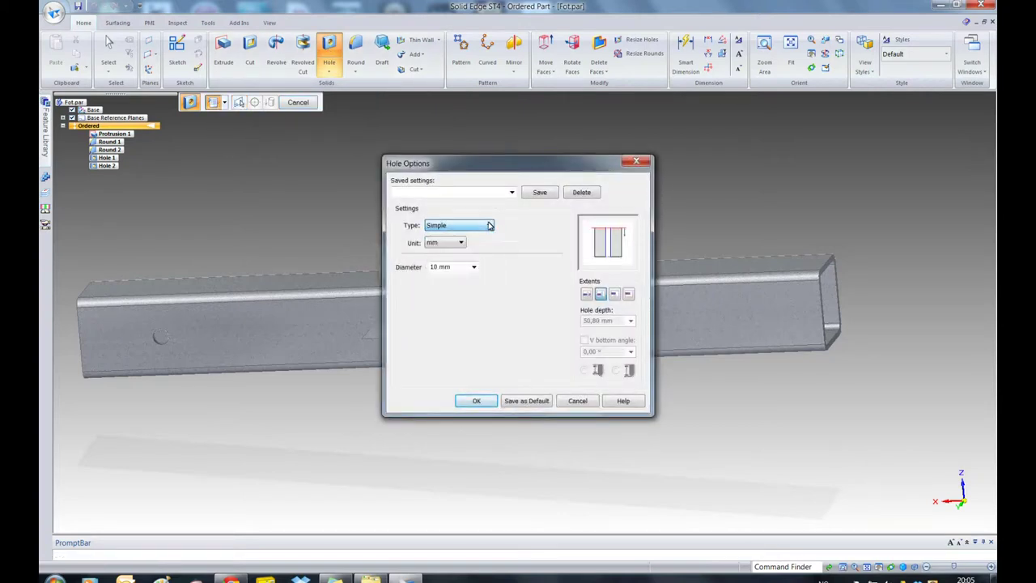
pyautogui.click(475, 268)
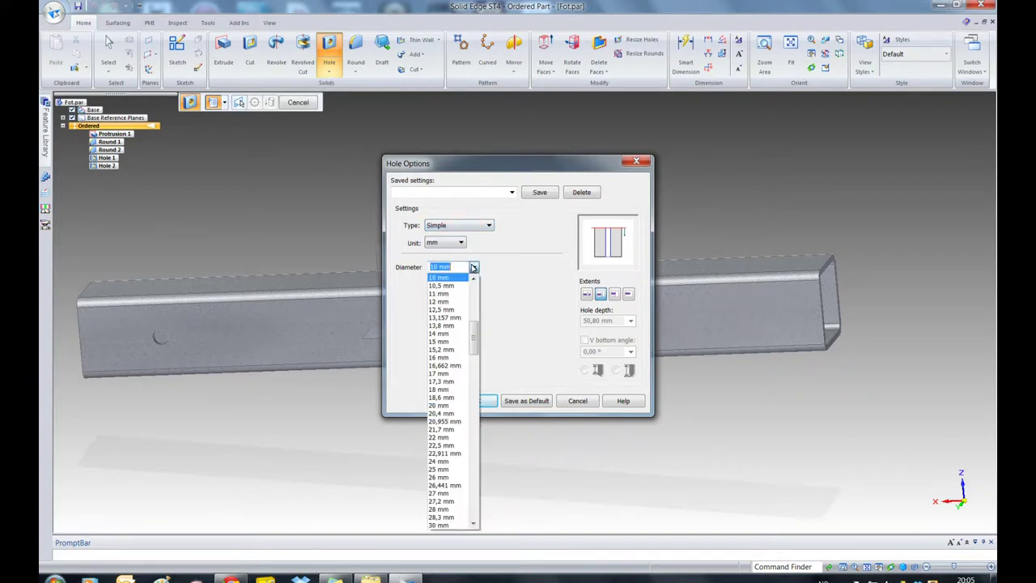
pyautogui.click(438, 294)
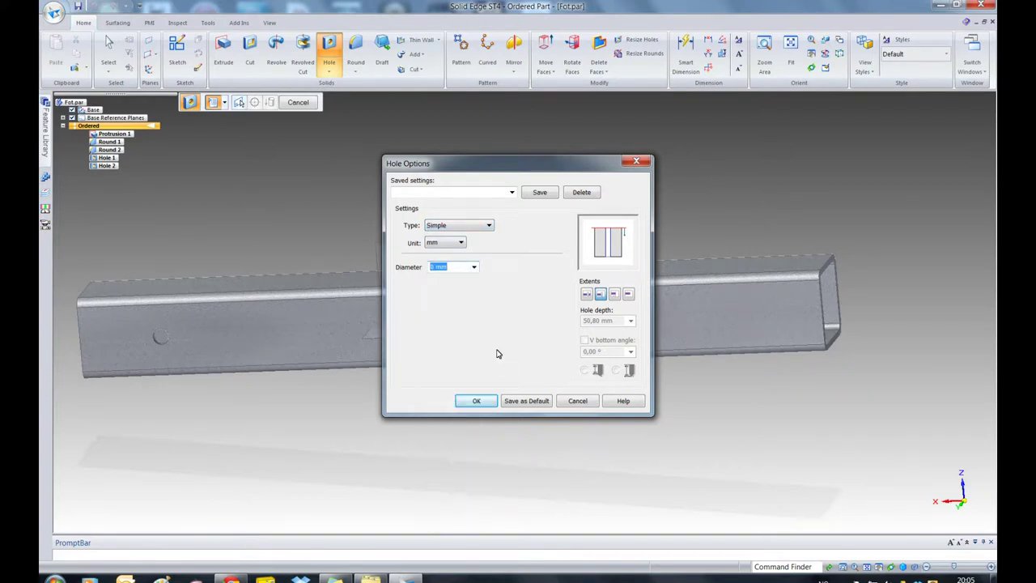
pyautogui.click(469, 402)
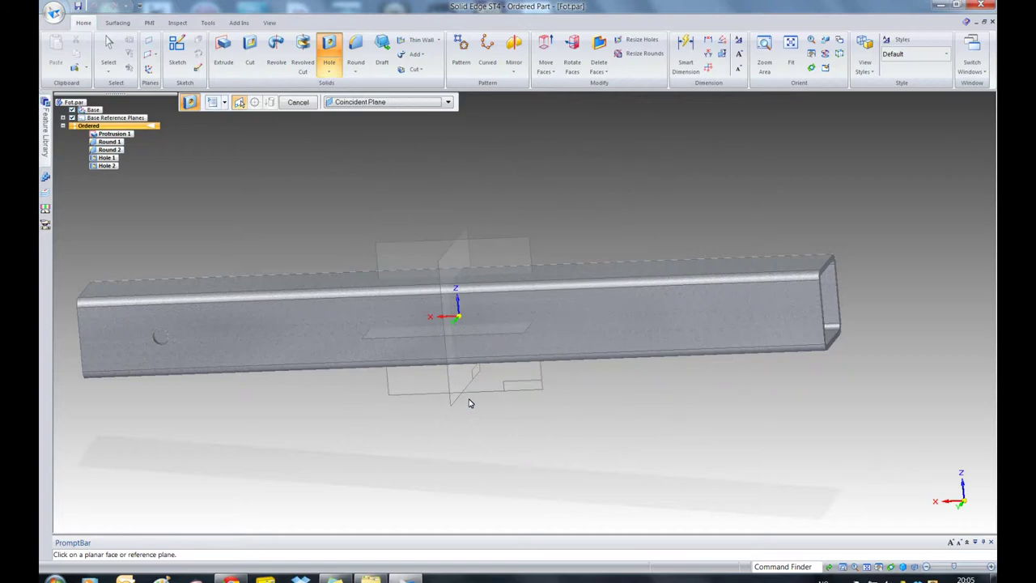
# - Place the hole circle on the tube's upper face, about 134 mm from the far end and aligned with the end edge's midpoint
pyautogui.moveTo(601, 380); pyautogui.dragTo(715, 327, button='middle')
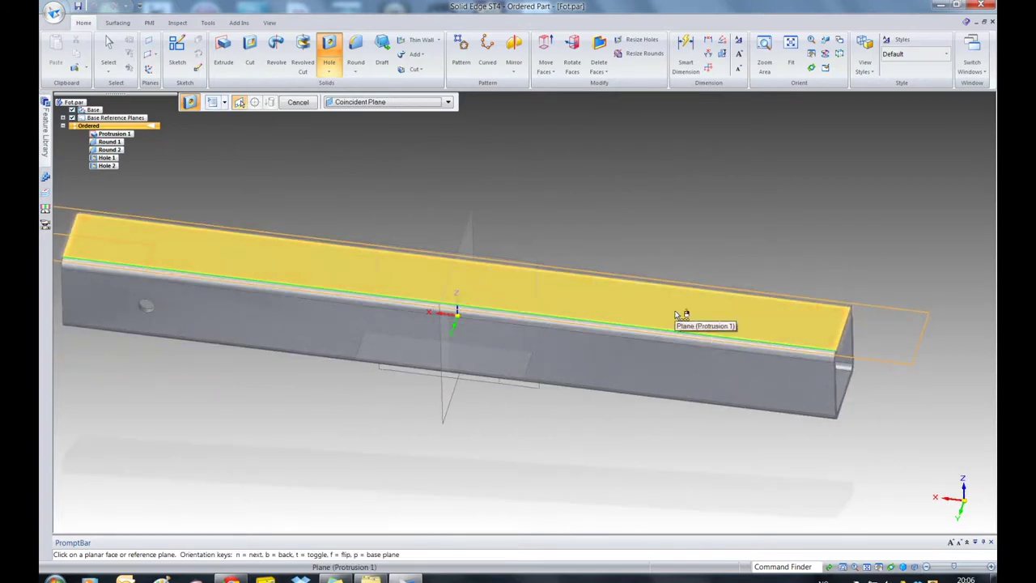
pyautogui.click(676, 315)
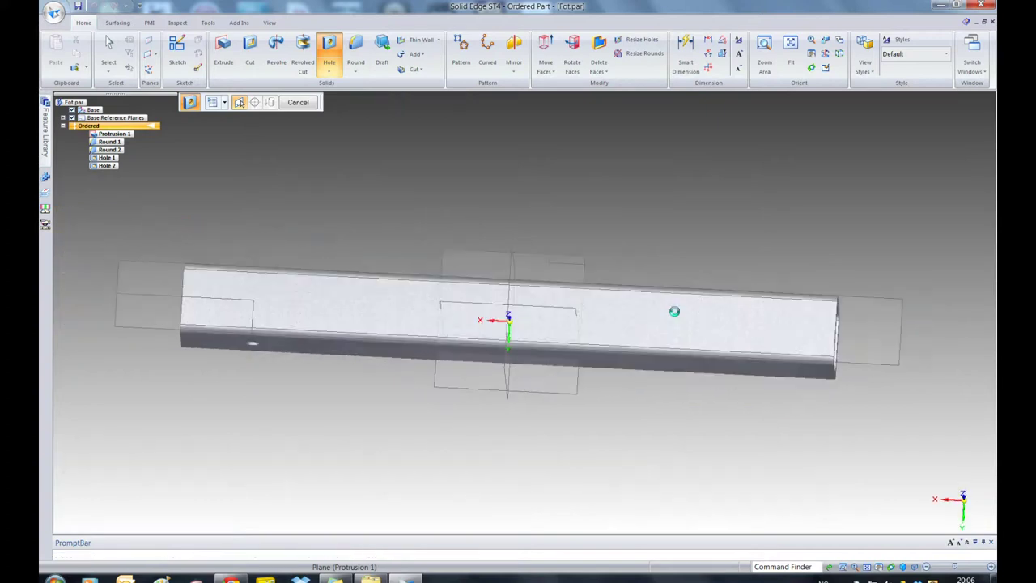
pyautogui.scroll(5, 690, 318)
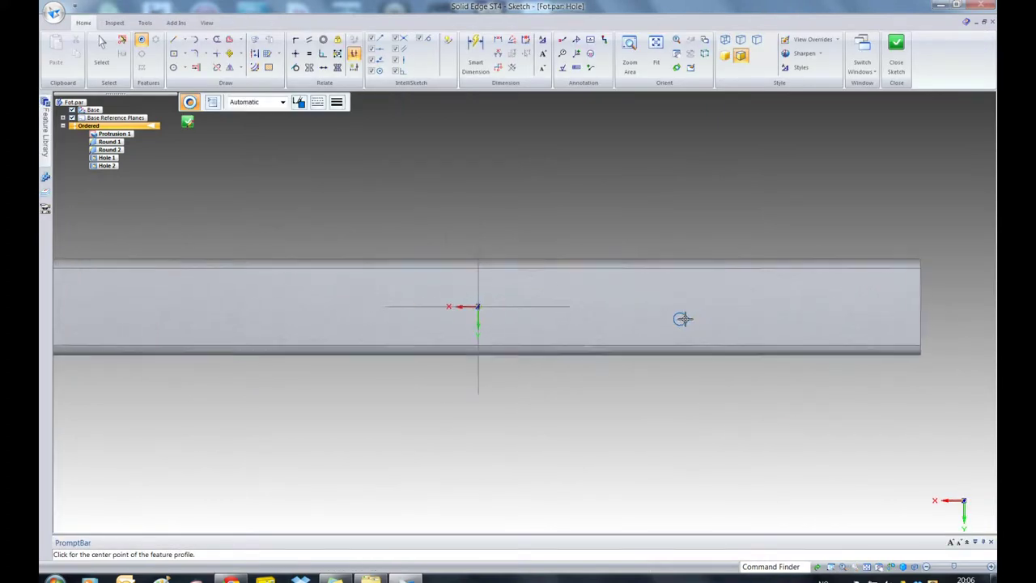
pyautogui.scroll(2, 673, 323)
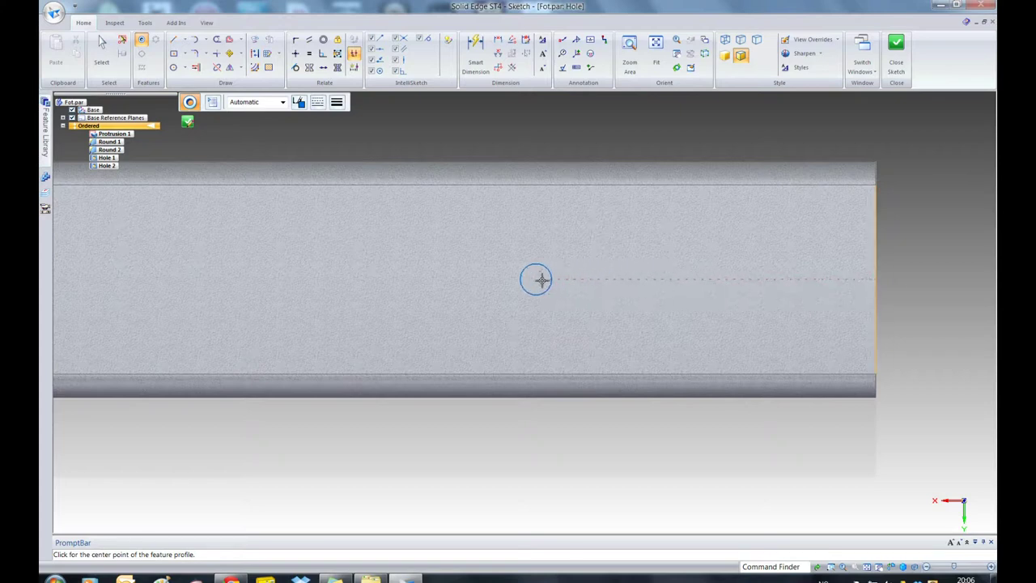
pyautogui.click(346, 279)
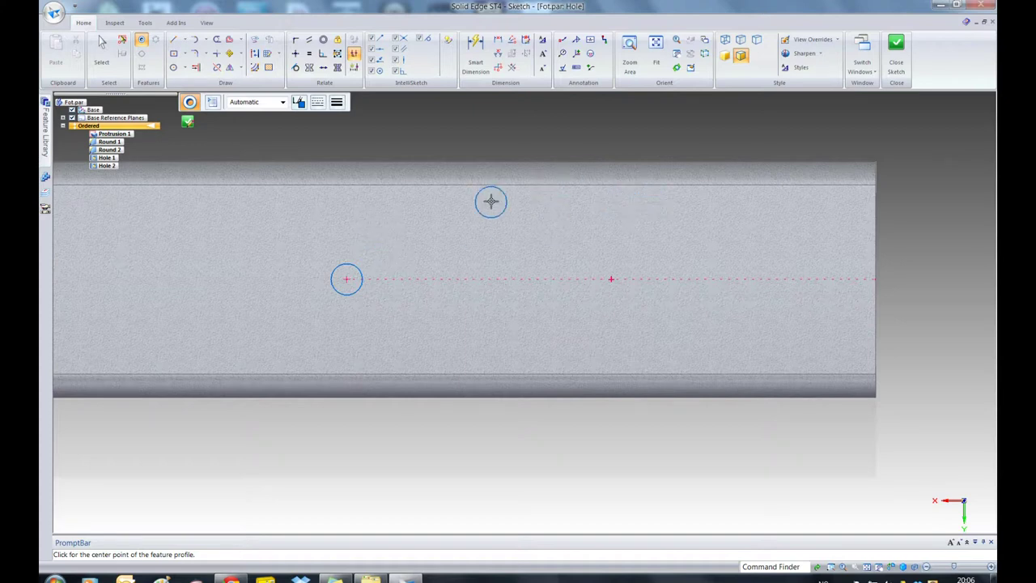
pyautogui.press('Escape')
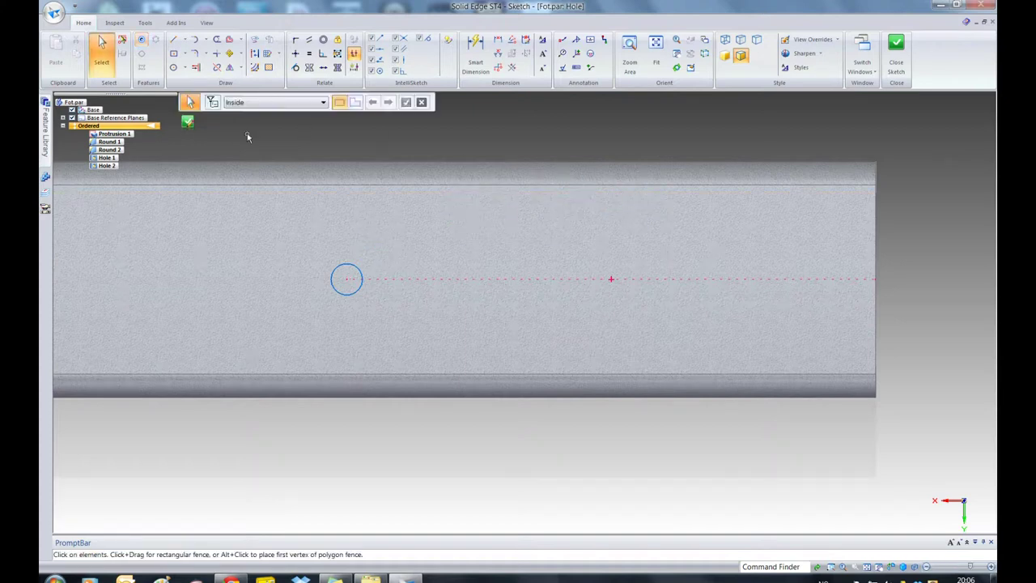
# - Dimension the hole centre from the tube's end edge and set the distance to 200 mm
pyautogui.click(498, 39)
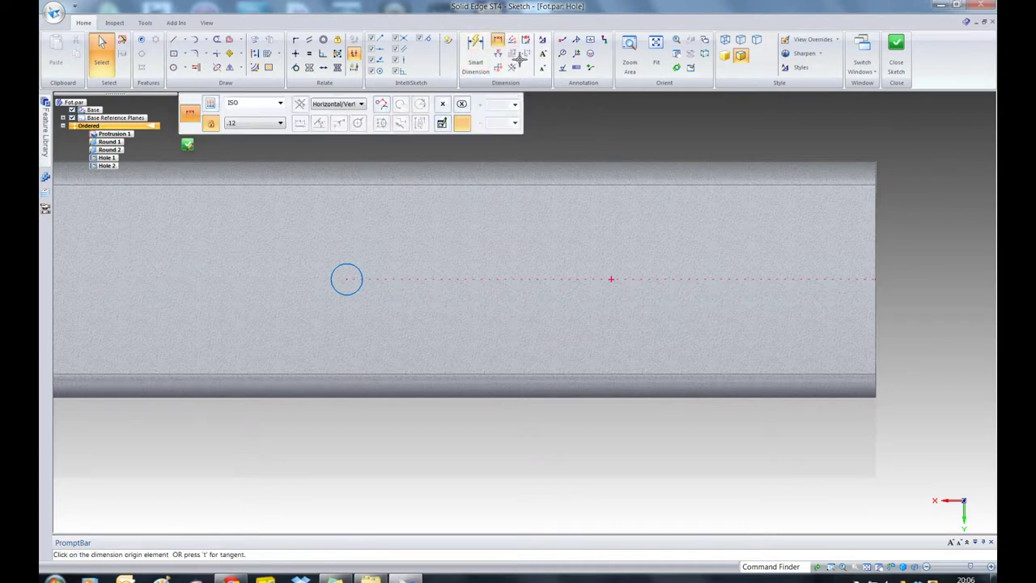
pyautogui.click(875, 248)
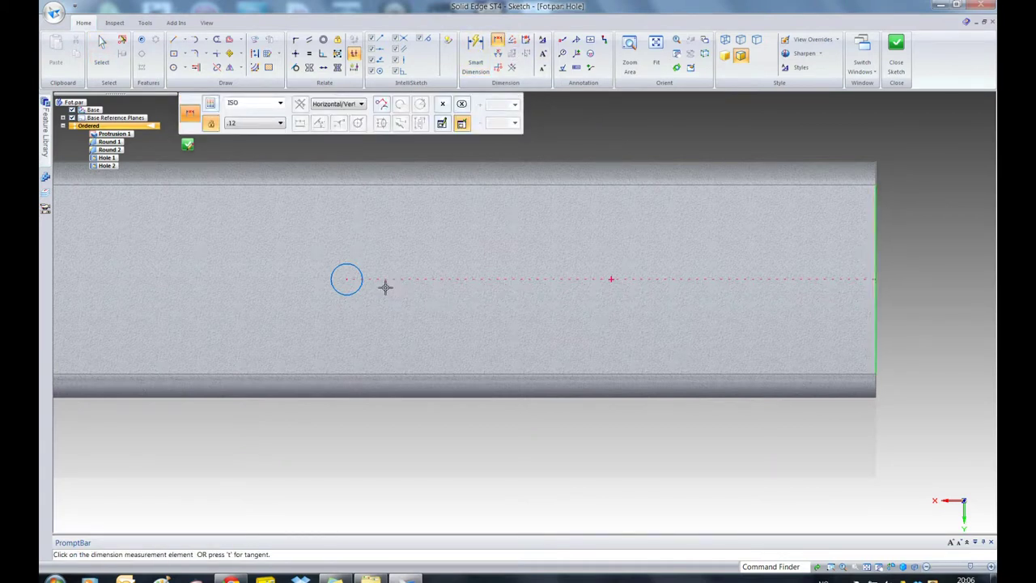
pyautogui.click(346, 278)
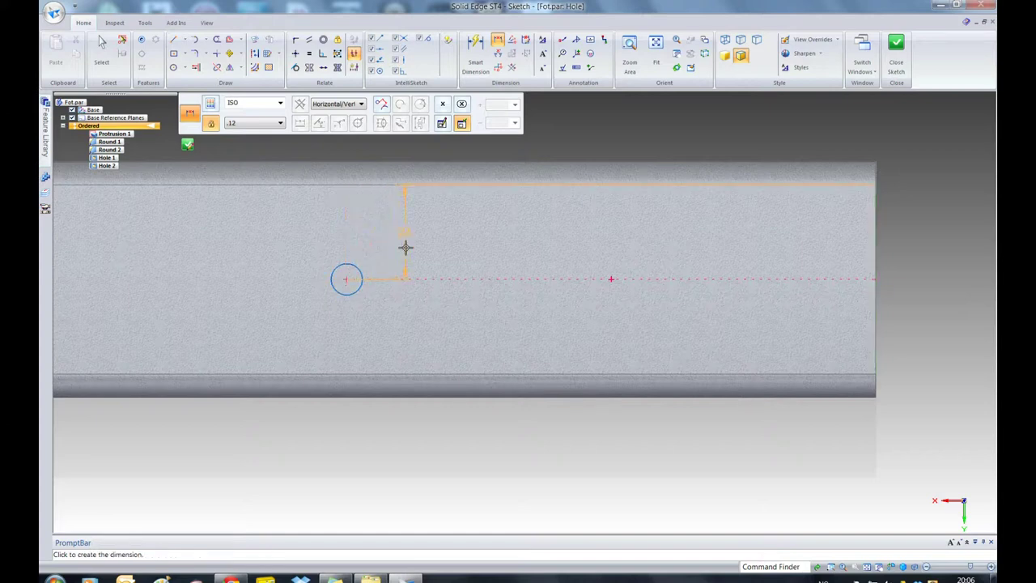
pyautogui.click(390, 321)
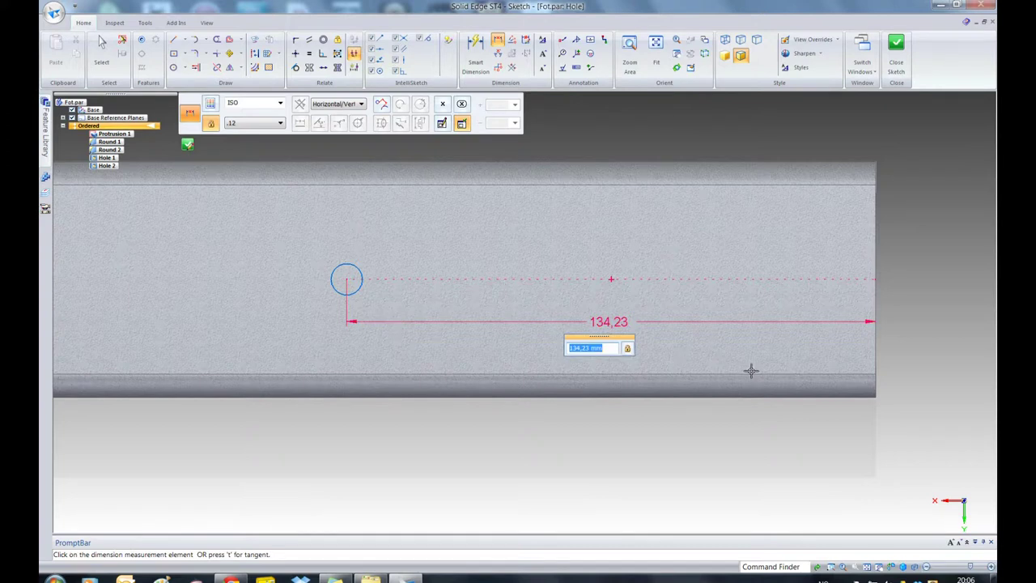
pyautogui.press('Return')
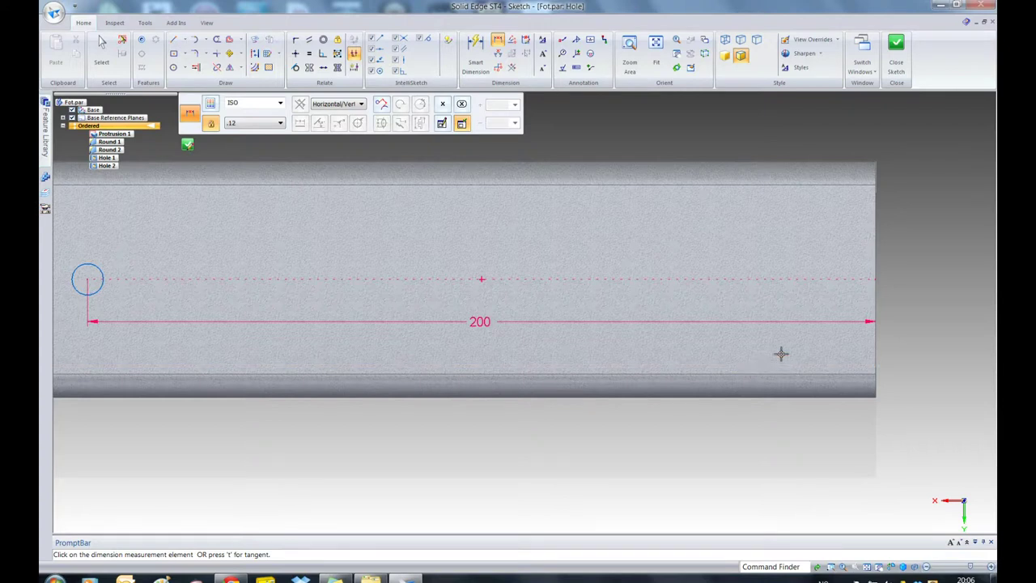
# - Close the hole sketch, cut the hole downward through the tube's upper wall and save the part
pyautogui.scroll(-4, 777, 351)
pyautogui.scroll(-2, 749, 348)
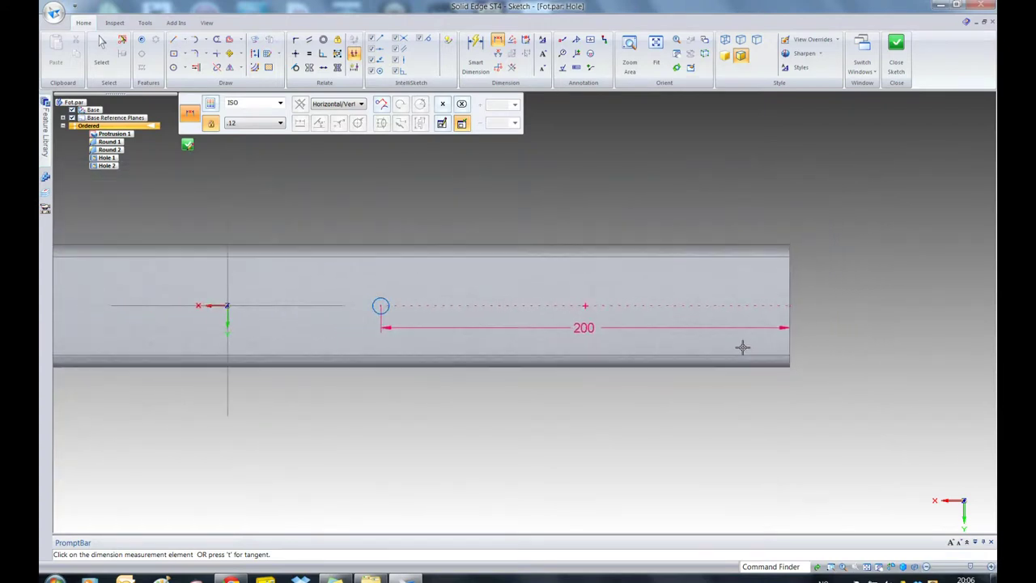
pyautogui.click(896, 53)
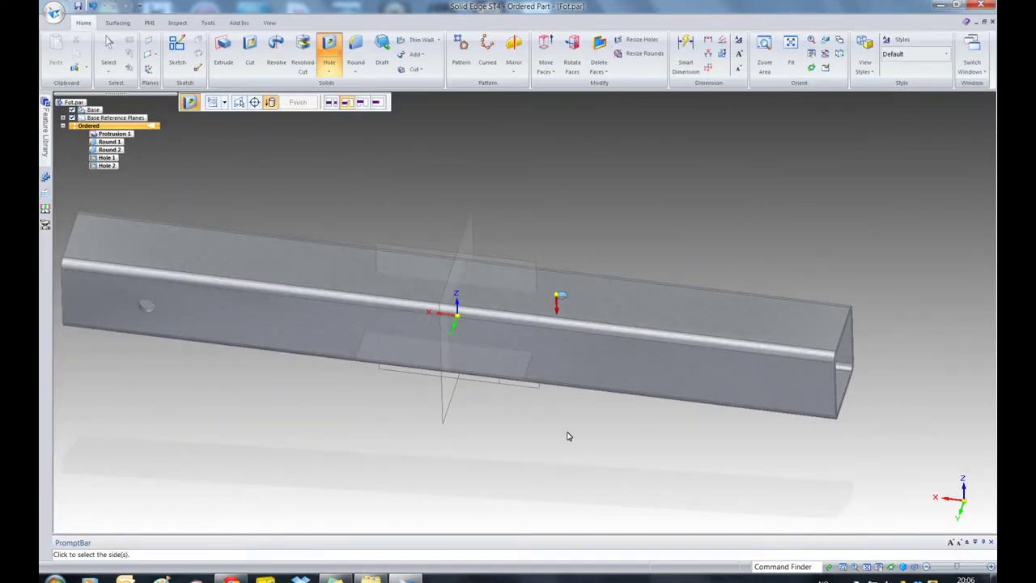
pyautogui.click(568, 436)
pyautogui.click(298, 102)
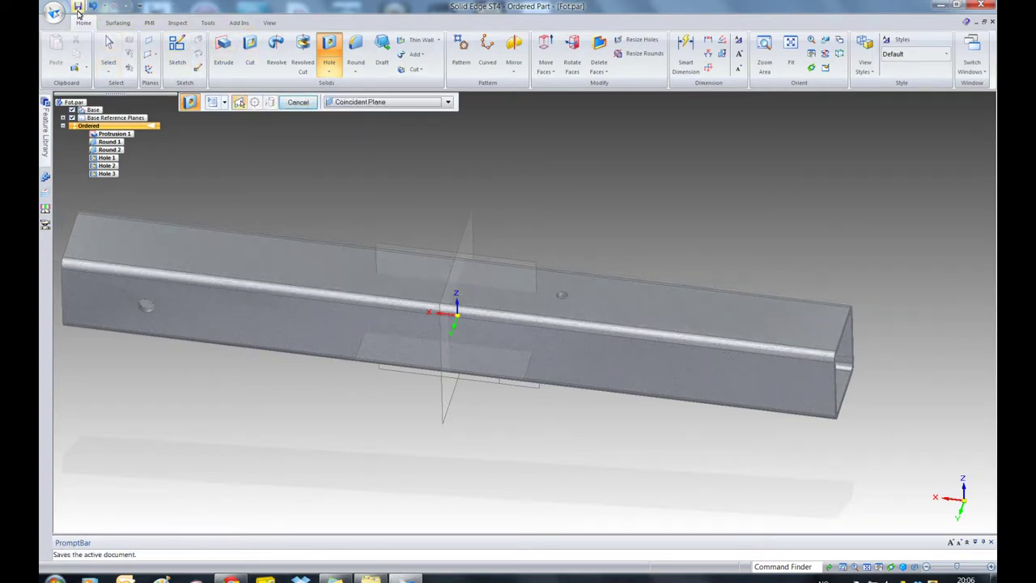
pyautogui.click(109, 51)
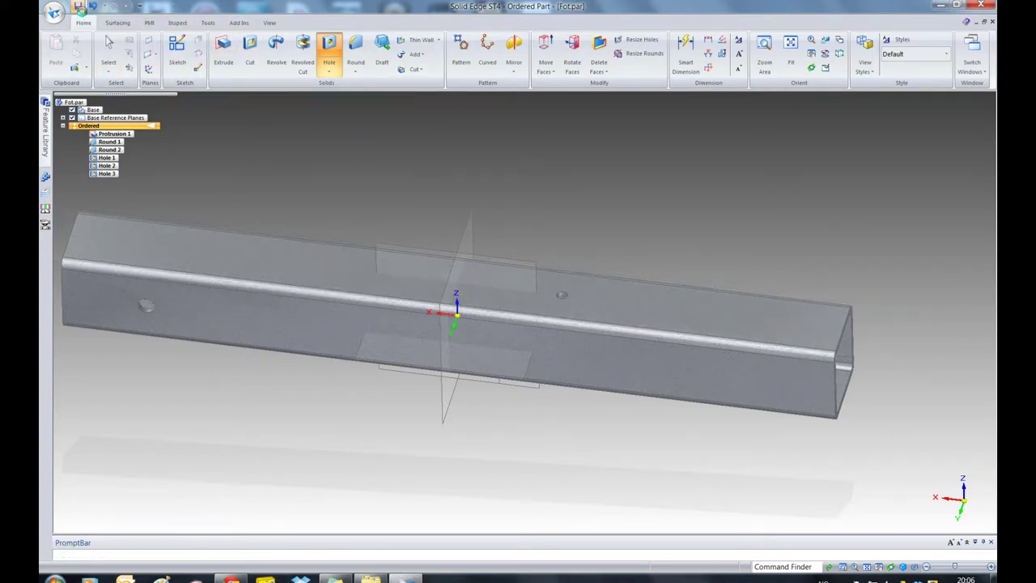
# - Start another simple hole and set its diameter to 8 mm
pyautogui.click(331, 47)
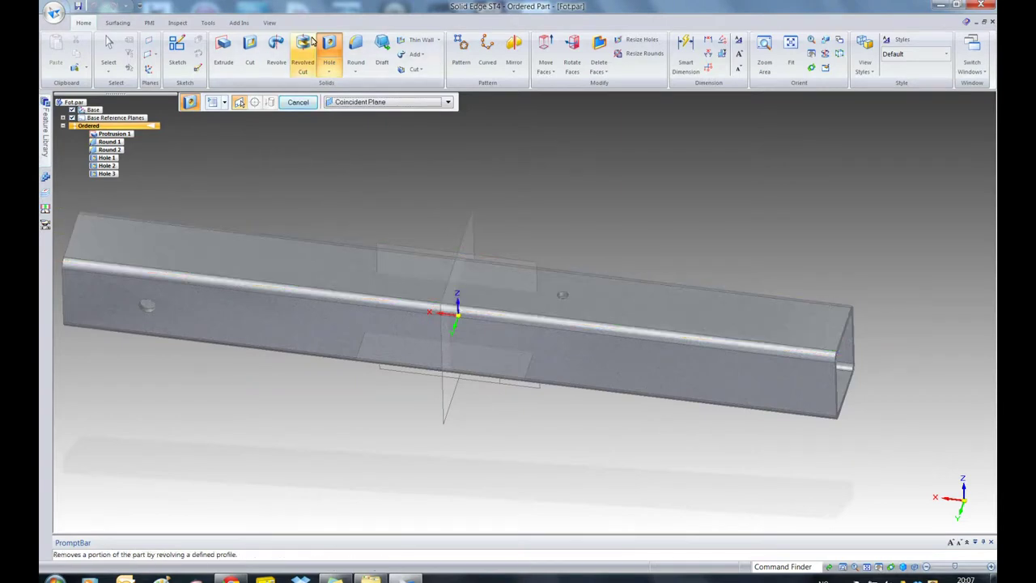
pyautogui.click(212, 102)
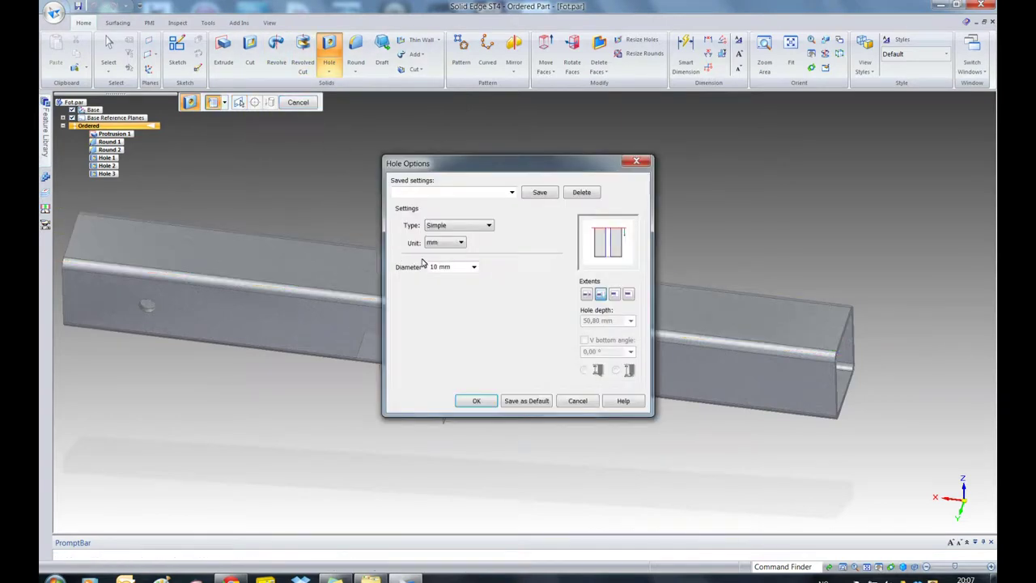
pyautogui.click(474, 267)
pyautogui.scroll(2, 445, 307)
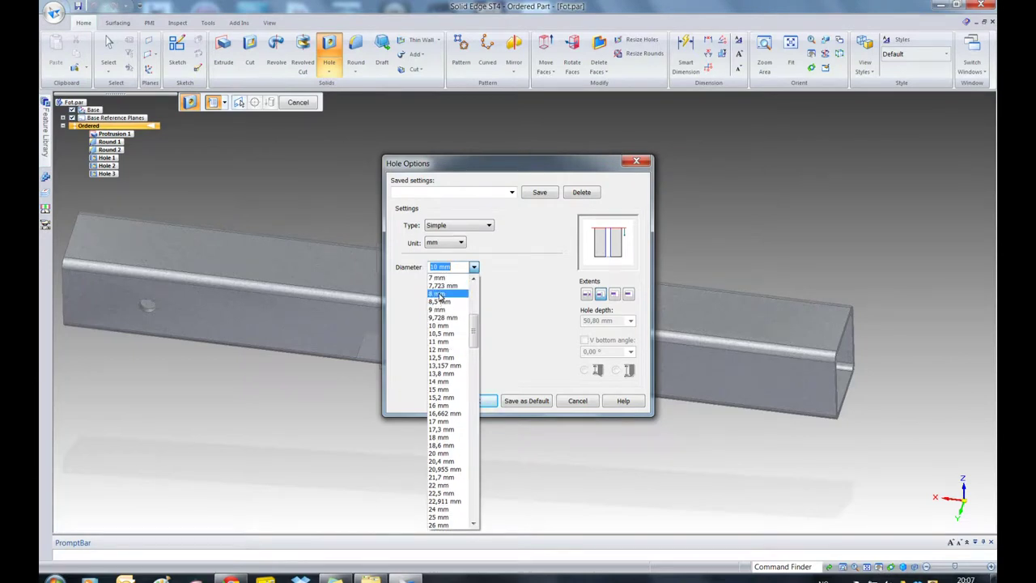
pyautogui.click(440, 295)
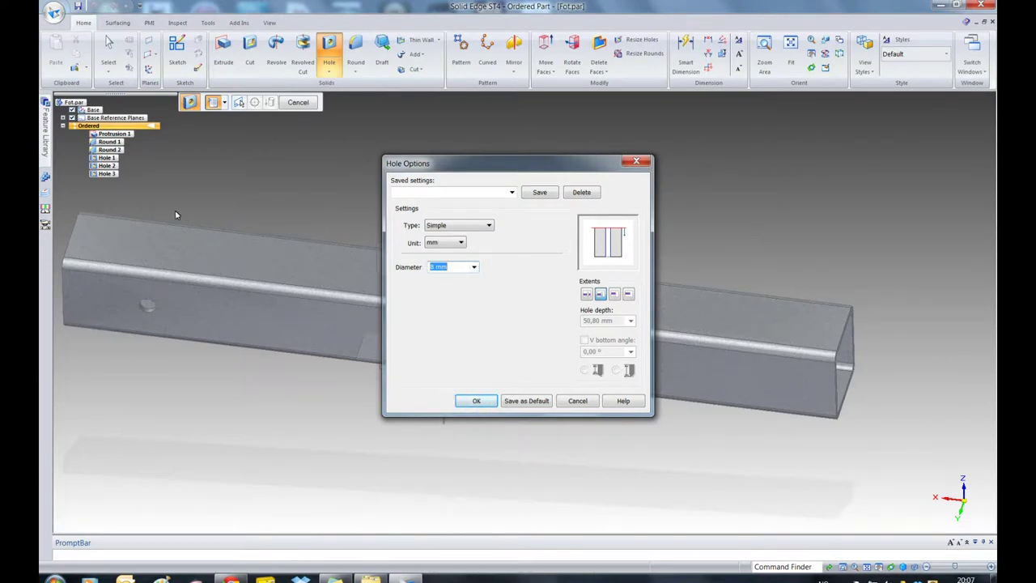
pyautogui.click(478, 400)
# - Place the hole circle on the tube's upper face, about 66 mm from the end near the 12 mm side holes, aligned with that end edge's midpoint
pyautogui.click(208, 252)
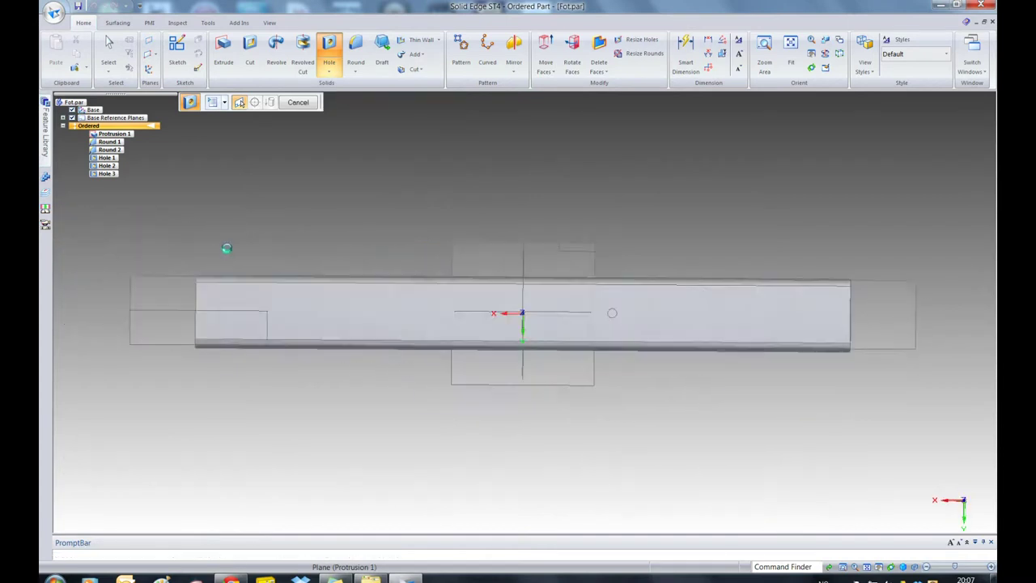
pyautogui.scroll(3, 201, 300)
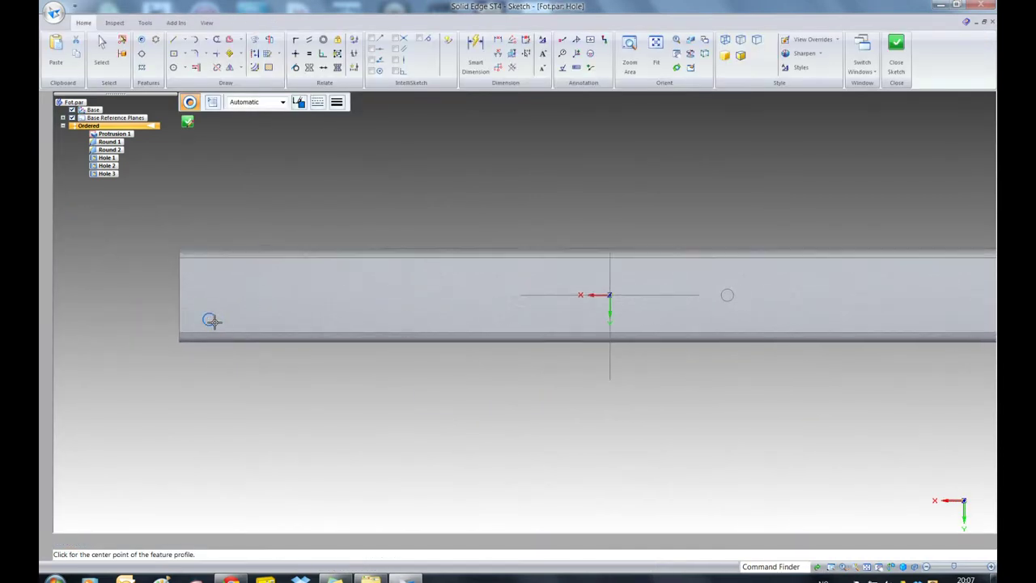
pyautogui.scroll(2, 209, 321)
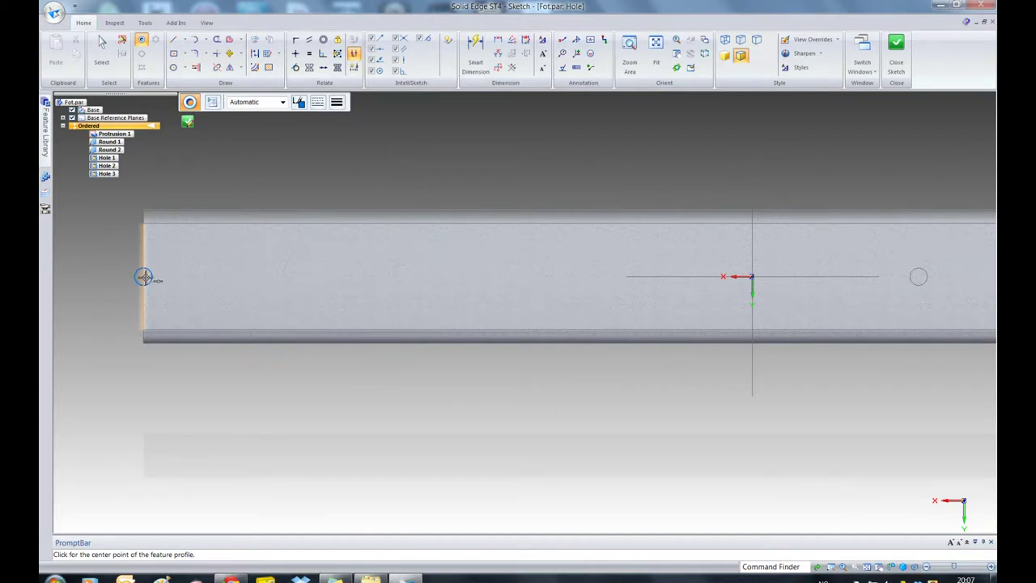
pyautogui.click(289, 277)
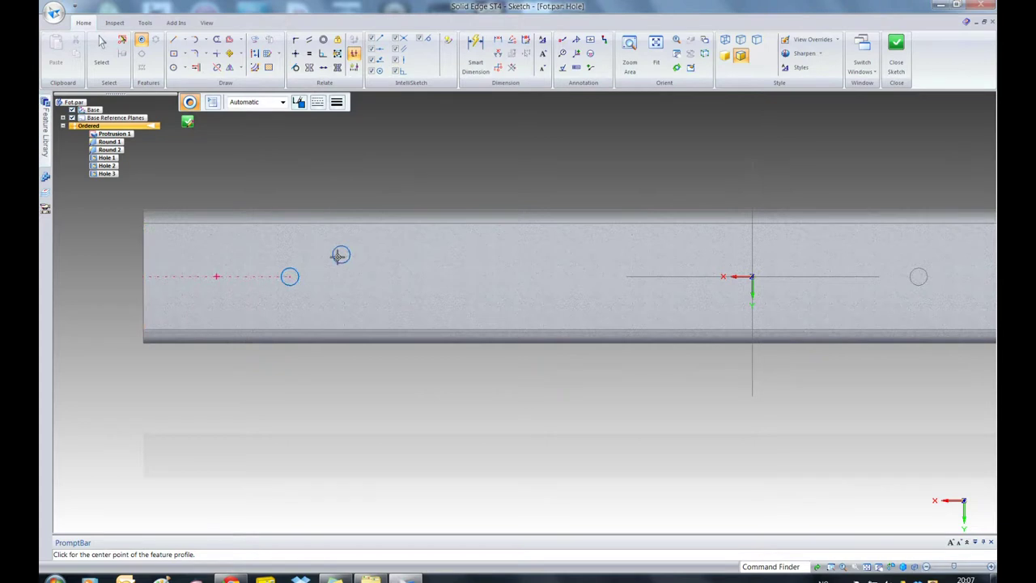
pyautogui.press('Escape')
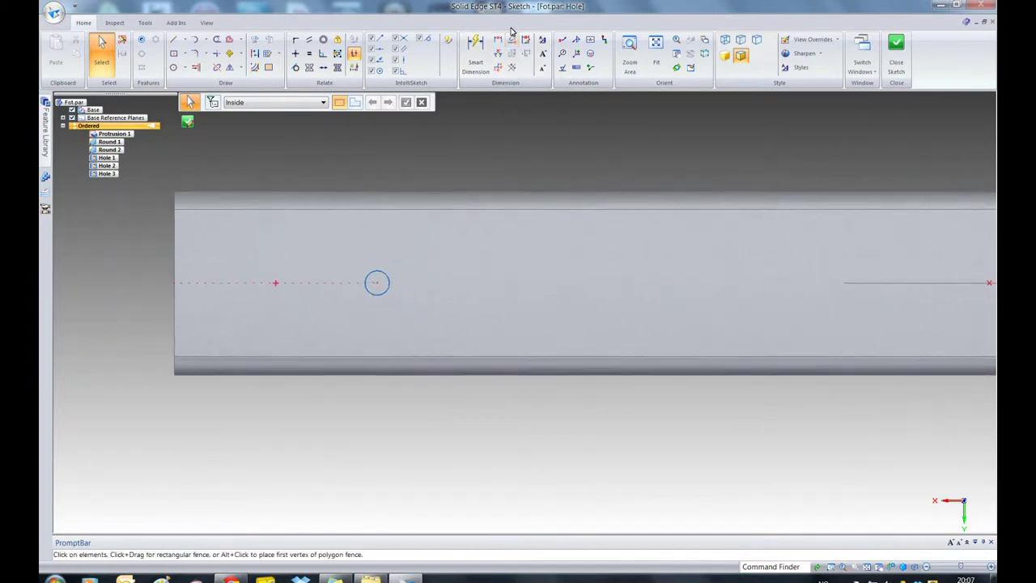
# - Dimension the new hole centre from the nearby end edge and set the distance to 50 mm
pyautogui.click(498, 39)
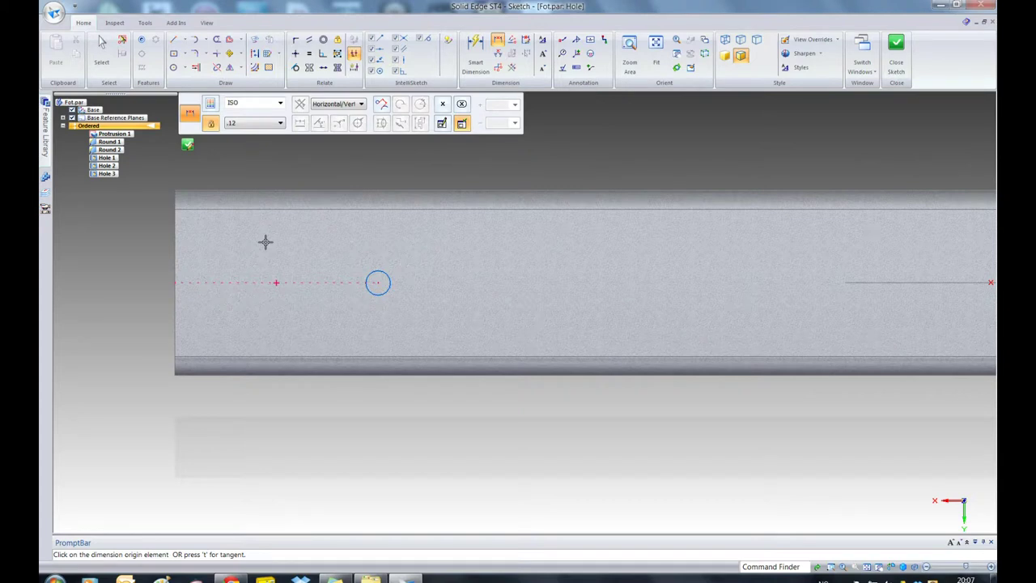
pyautogui.click(174, 253)
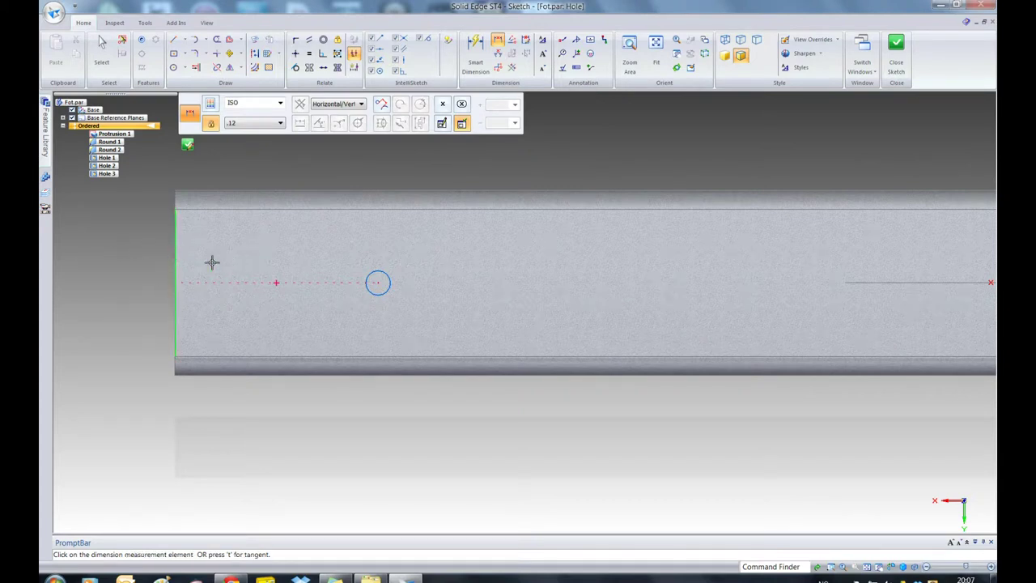
pyautogui.click(377, 282)
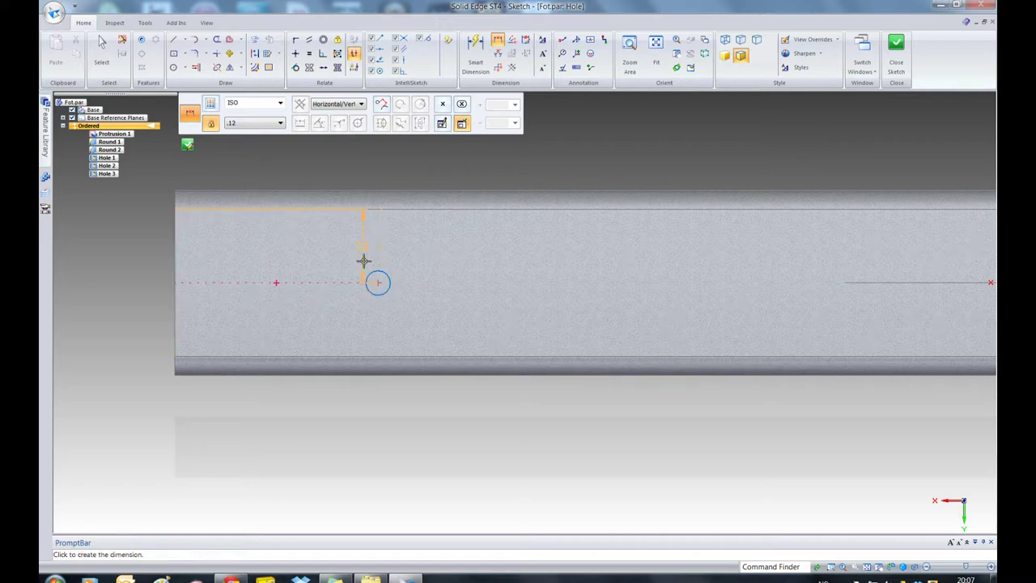
pyautogui.click(335, 320)
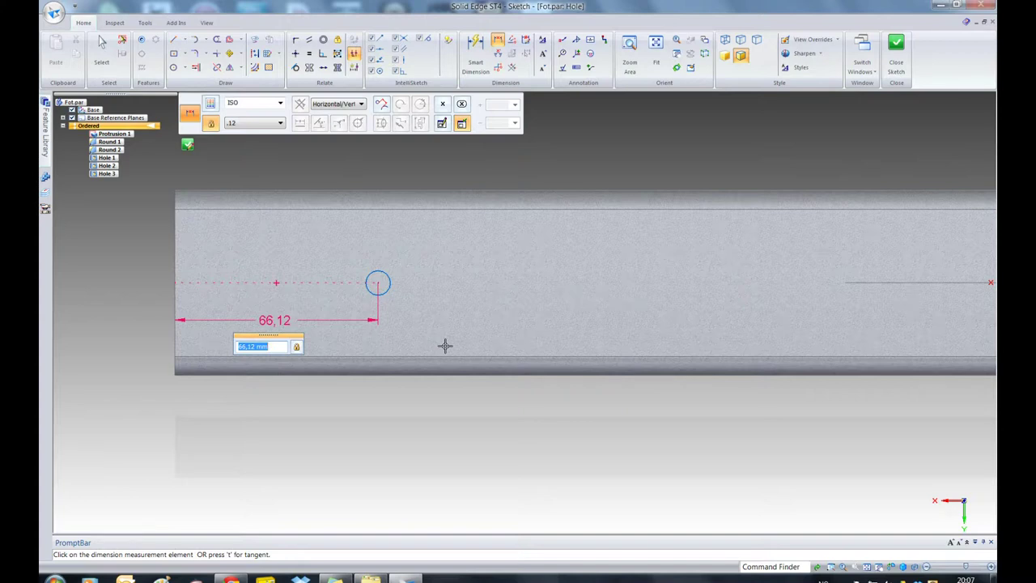
pyautogui.write('50')
pyautogui.press('Return')
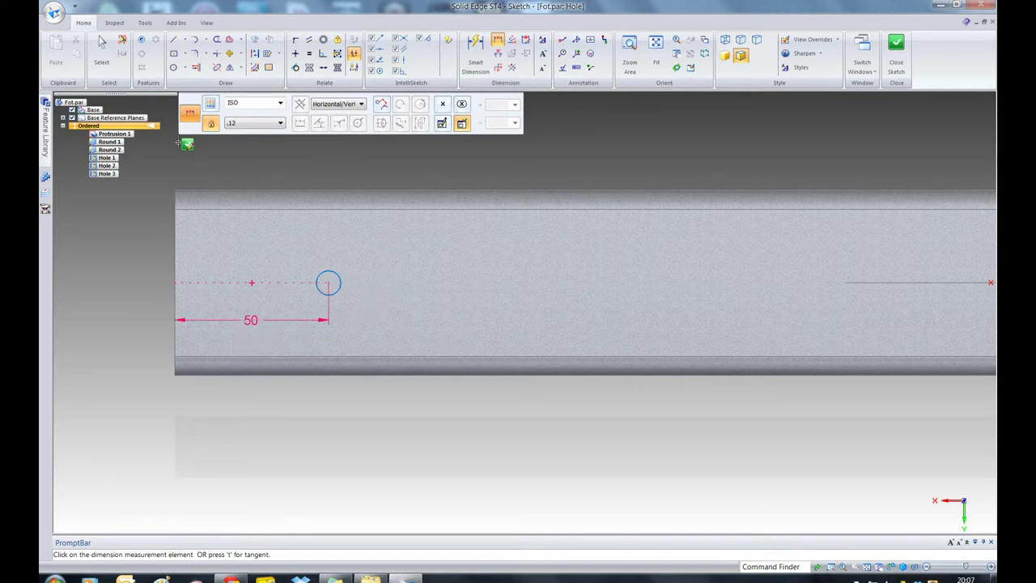
# - Finish the sketch, cut the second 8 mm hole downward through the upper wall and end the Hole command
pyautogui.click(187, 144)
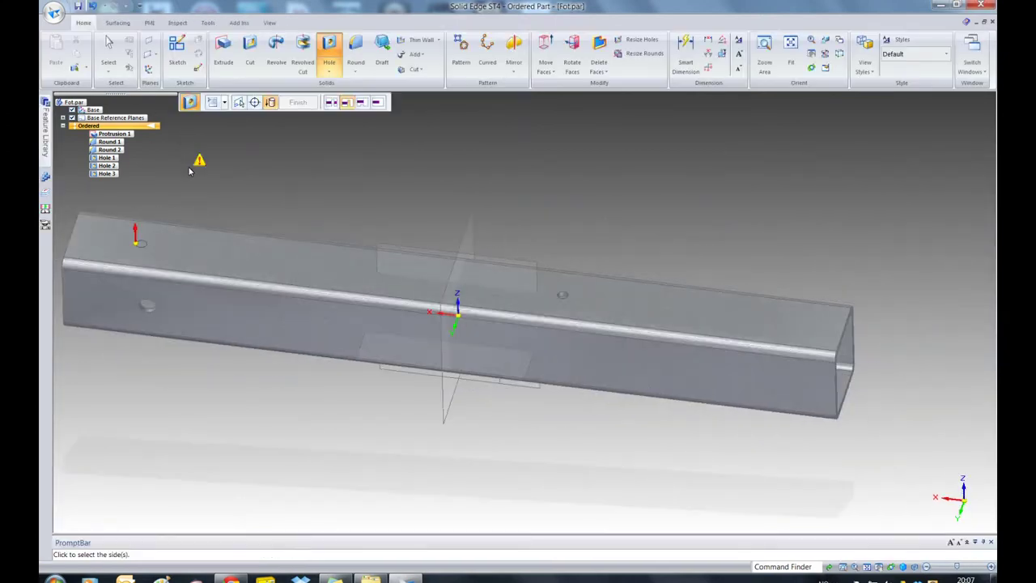
pyautogui.click(170, 369)
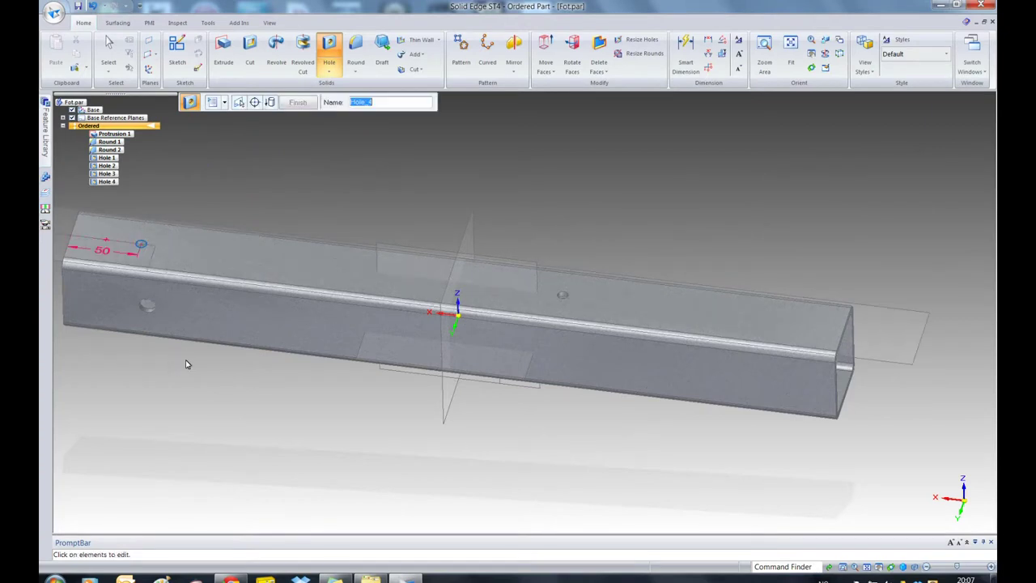
pyautogui.click(297, 102)
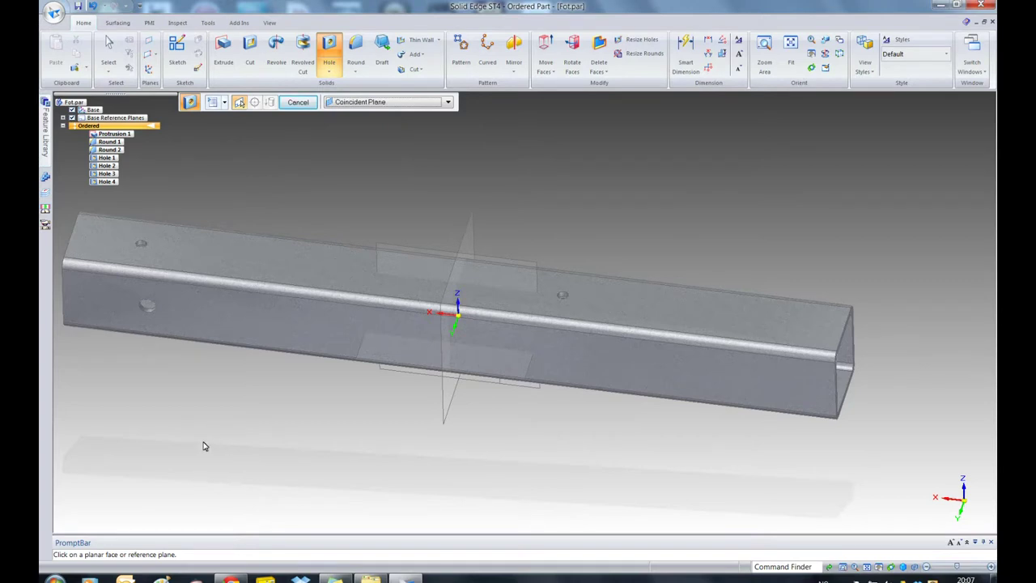
pyautogui.moveTo(203, 446); pyautogui.dragTo(229, 454, button='middle')
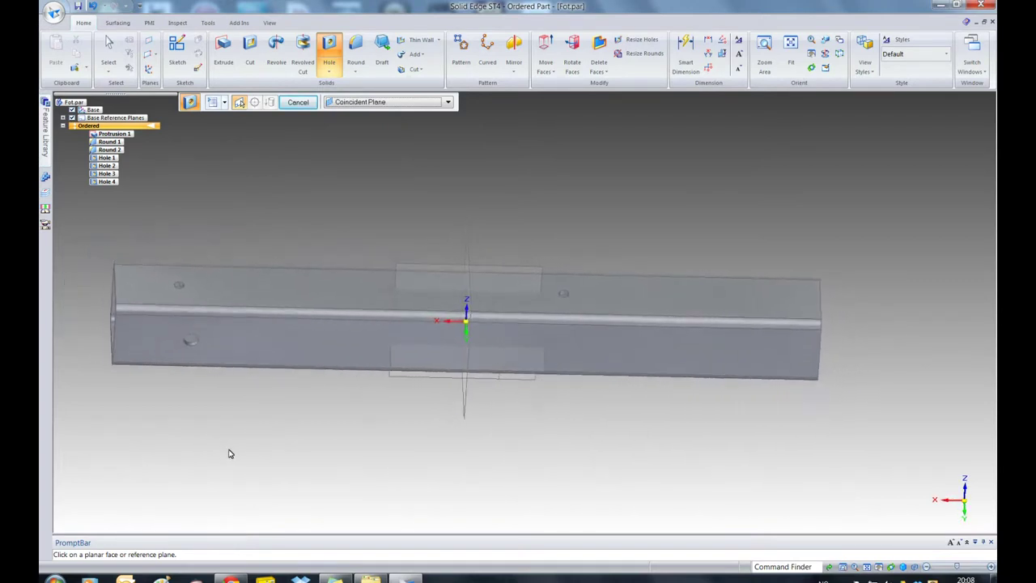
pyautogui.moveTo(510, 457)
pyautogui.mouseDown(button='middle')
pyautogui.moveTo(534, 460)
pyautogui.moveTo(494, 462)
pyautogui.mouseUp(button='middle')
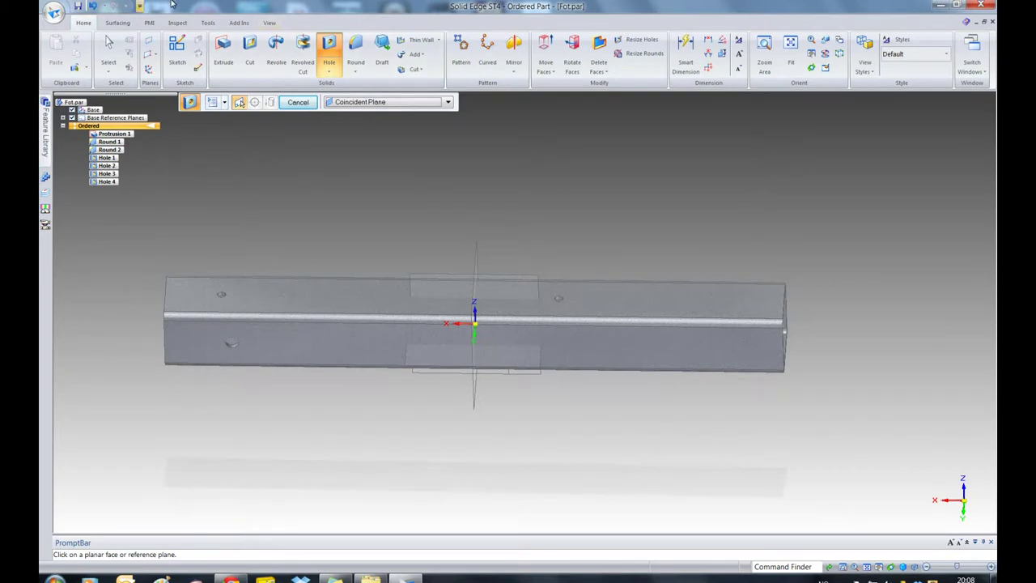
pyautogui.press('Escape')
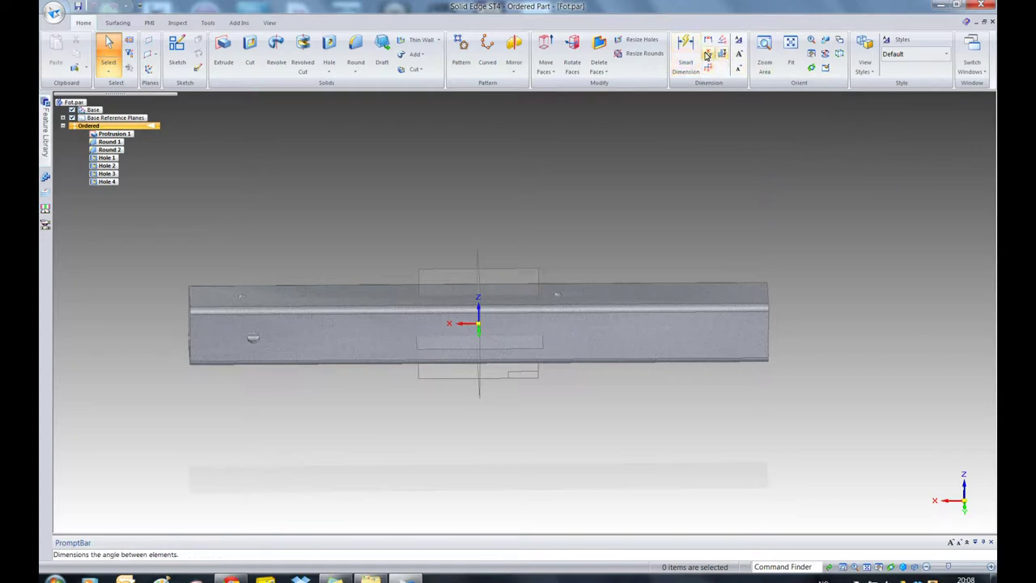
# - Close the part and load the Fot part into the View Wizard for the Fotfeste drawing sheet
pyautogui.click(993, 21)
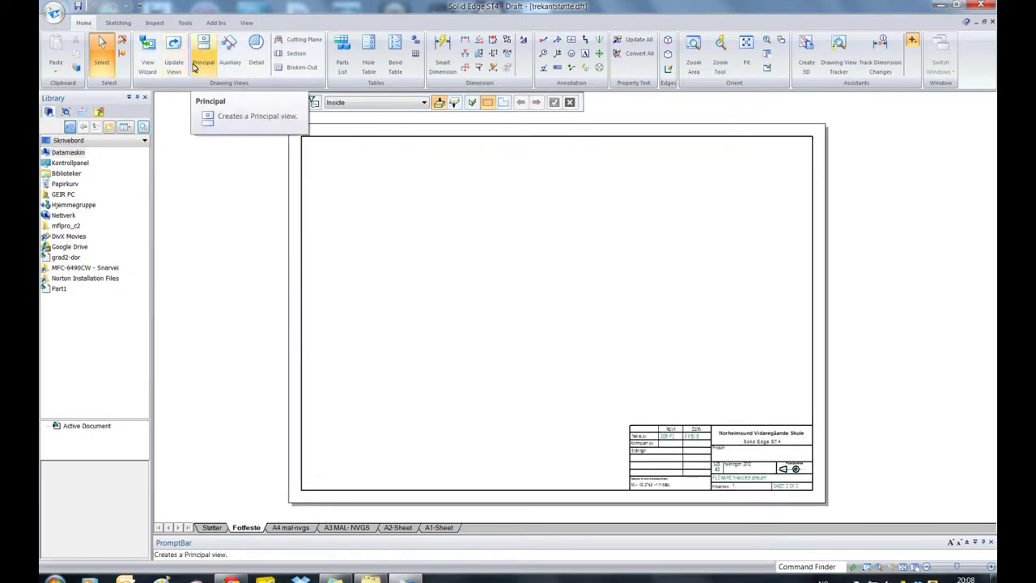
pyautogui.click(153, 50)
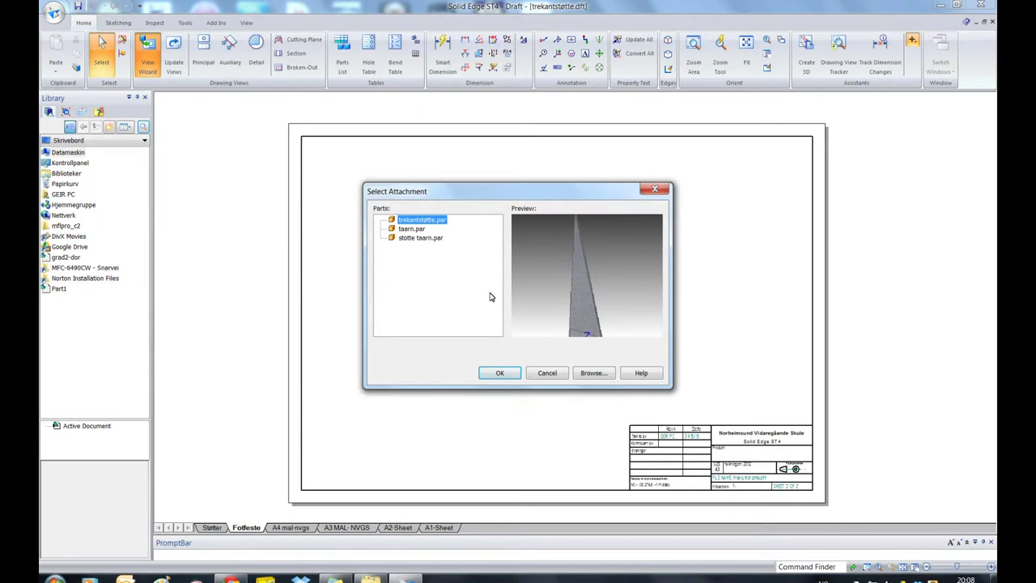
pyautogui.click(590, 373)
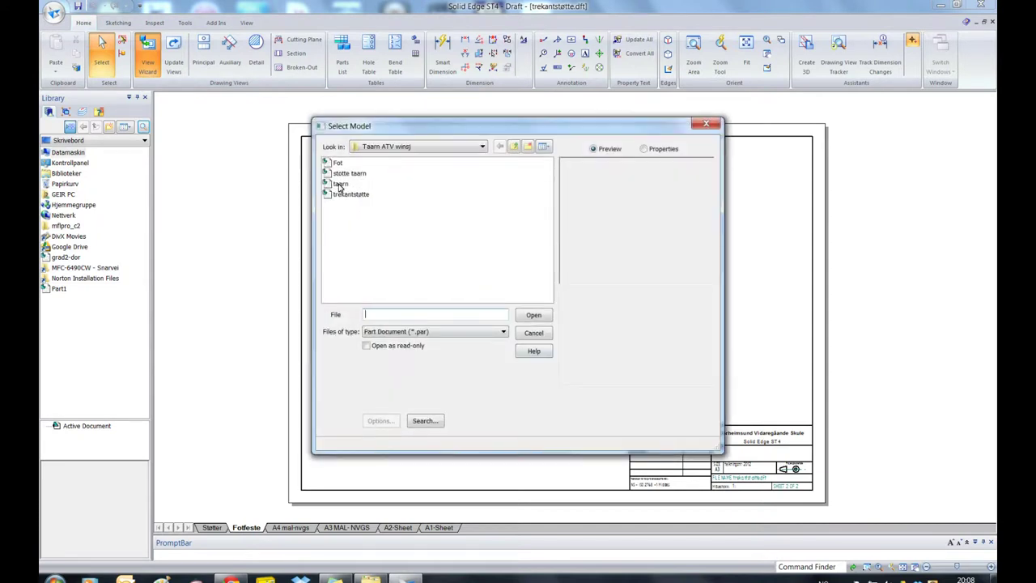
pyautogui.click(339, 163)
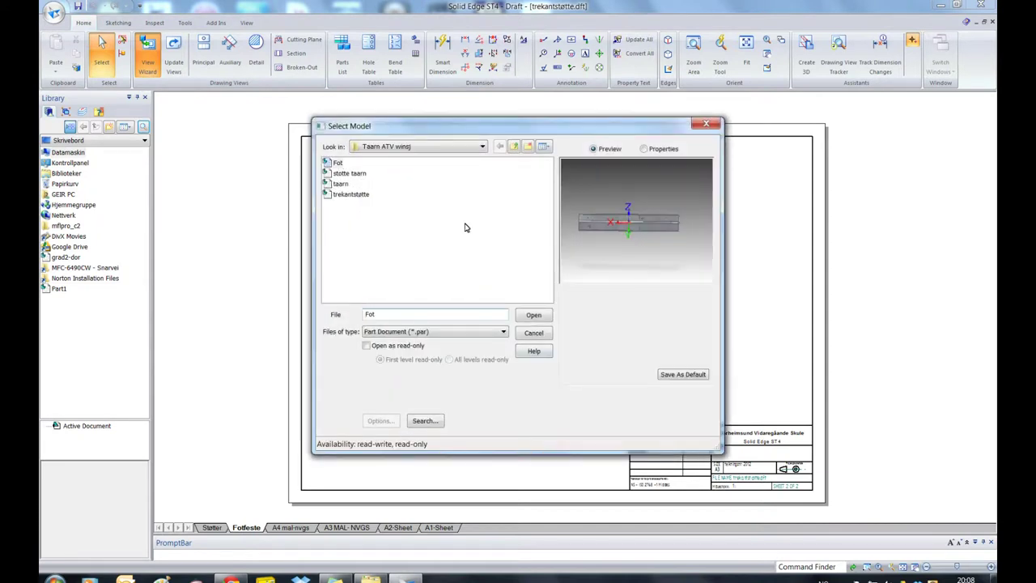
pyautogui.click(533, 314)
# - Accept the drawing view options, choose the front named view and open its custom orientation
pyautogui.click(601, 414)
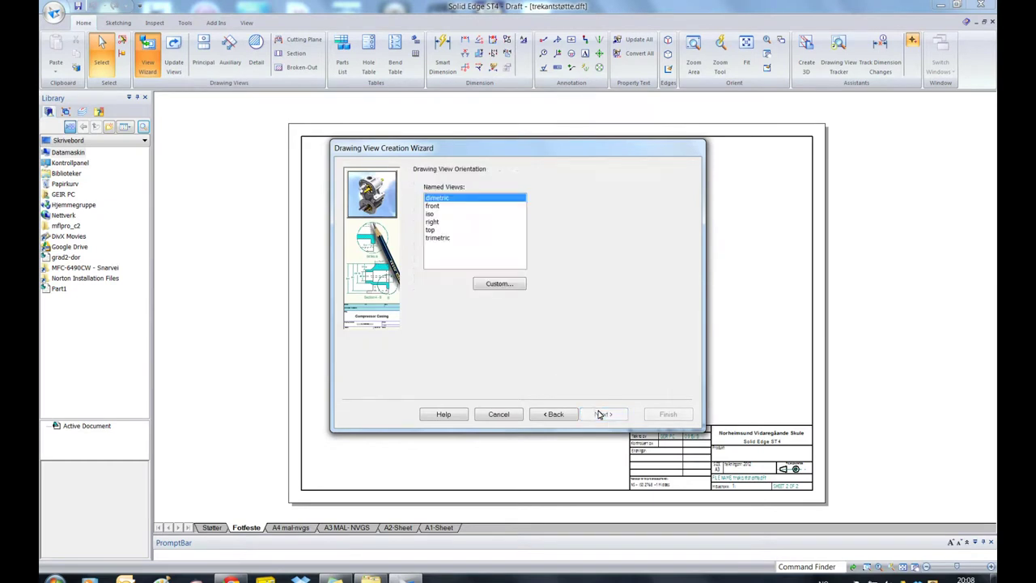
pyautogui.click(434, 207)
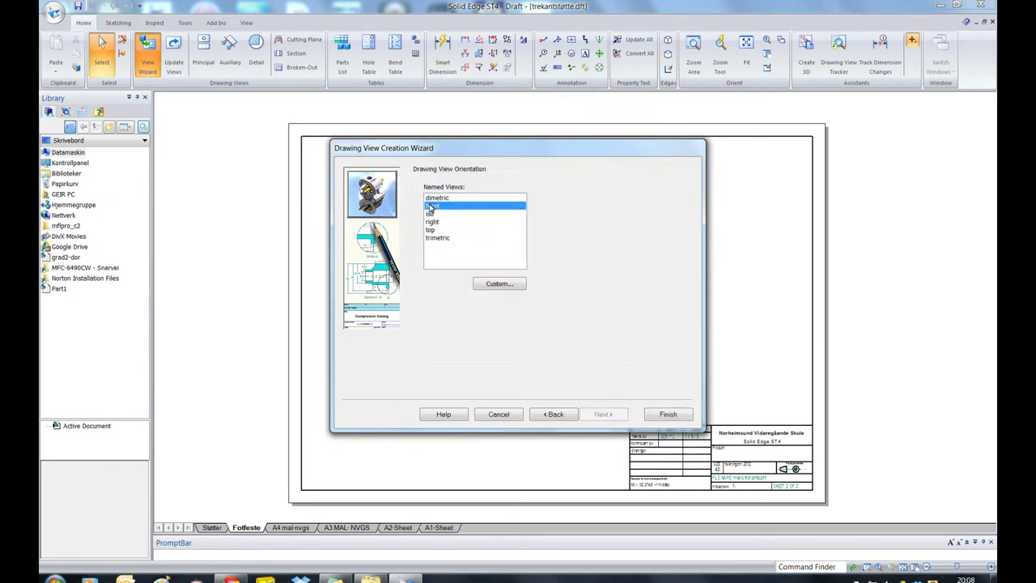
pyautogui.click(502, 284)
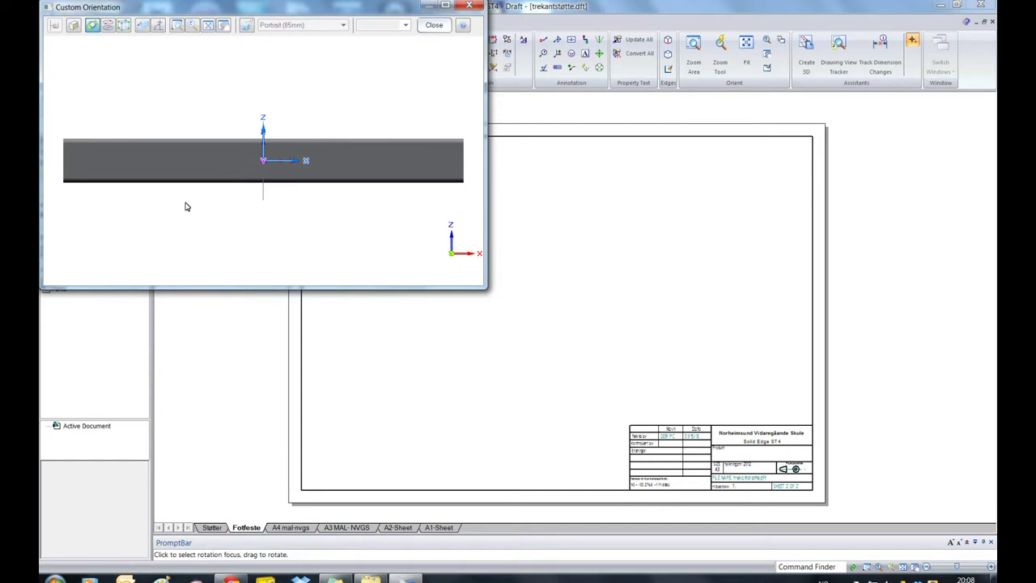